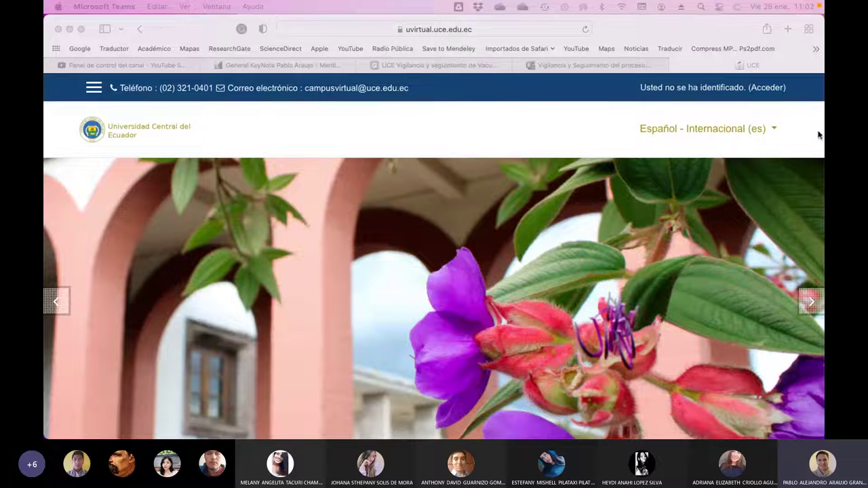
Sign in to the university virtual campus with the account's username and password
left_click(768, 89)
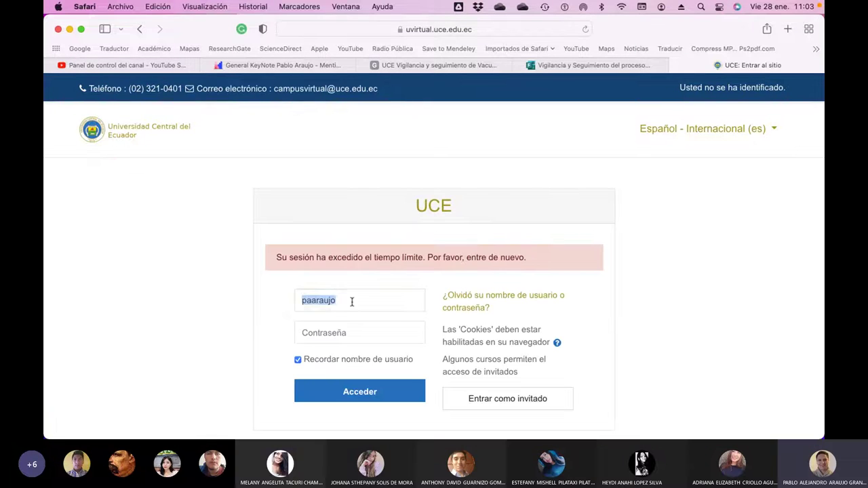
left_click(349, 298)
left_click(353, 330)
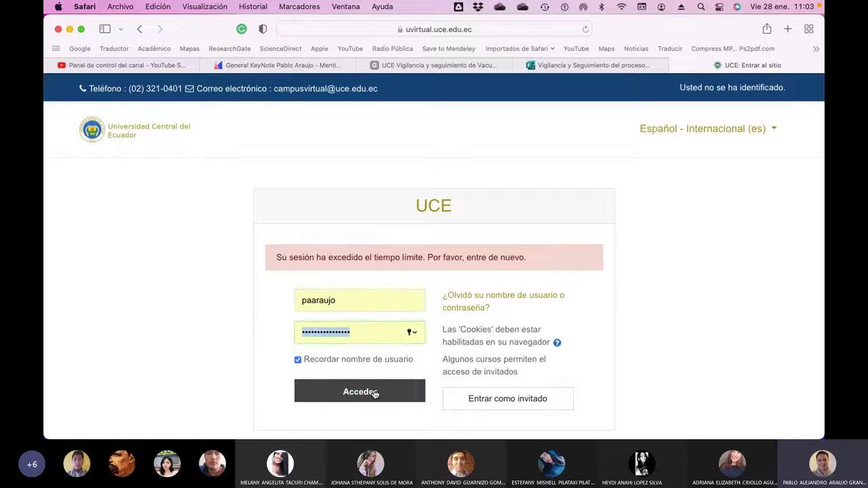
left_click(374, 394)
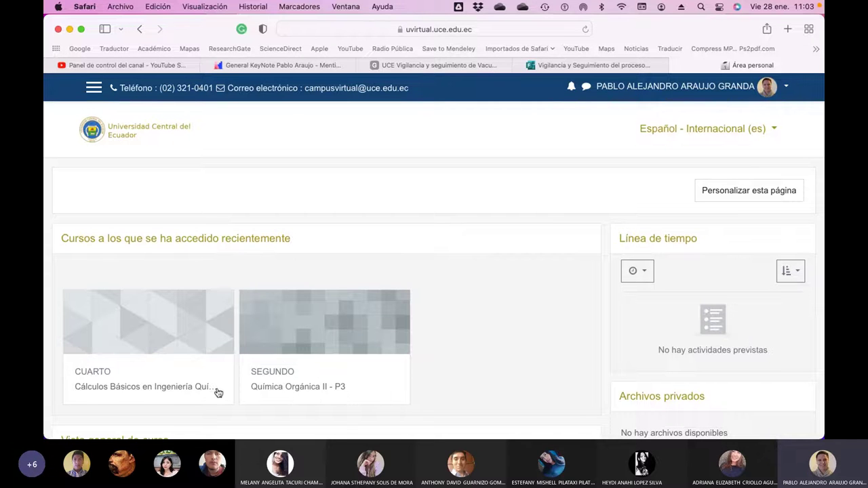
Open the Cálculos Básicos en Ingeniería Química II course and its P1 attendance activity for 2021 - 2022
right_click(160, 391)
left_click(122, 394)
left_click(124, 386)
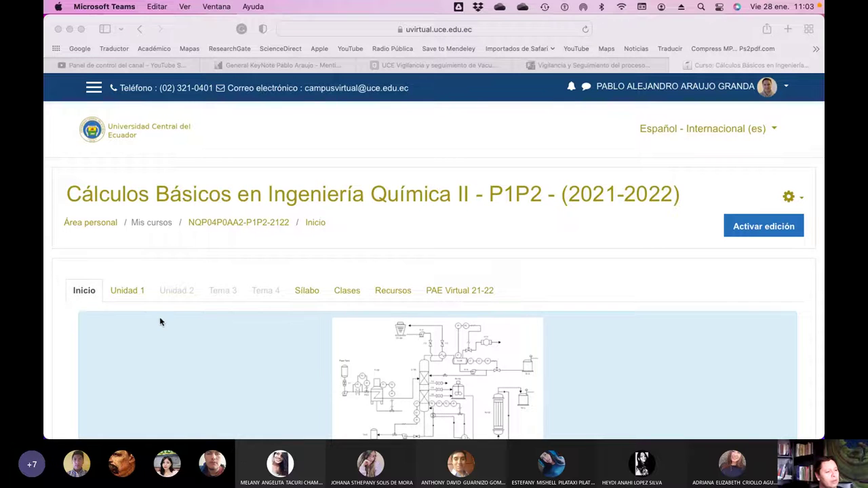
scroll(160, 322, "down", 8)
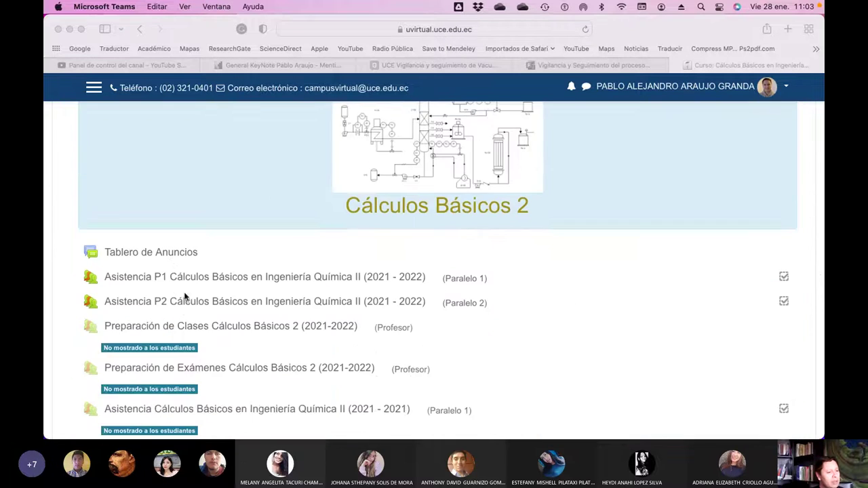
left_click(188, 279)
left_click(188, 281)
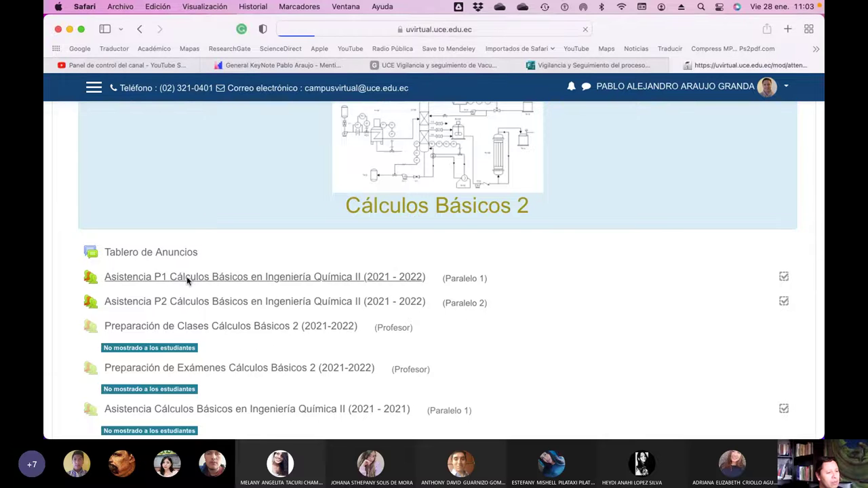
Append "Ejericios de cálculos de entalpía usando gráficas, tablas y afines." to the description of the 28.01.22 attendance session and save the changes
scroll(458, 335, "down", 5)
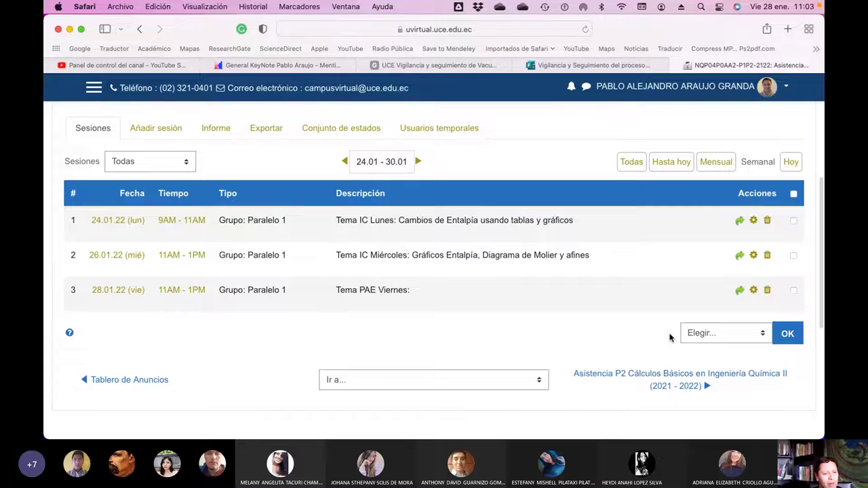
left_click(753, 290)
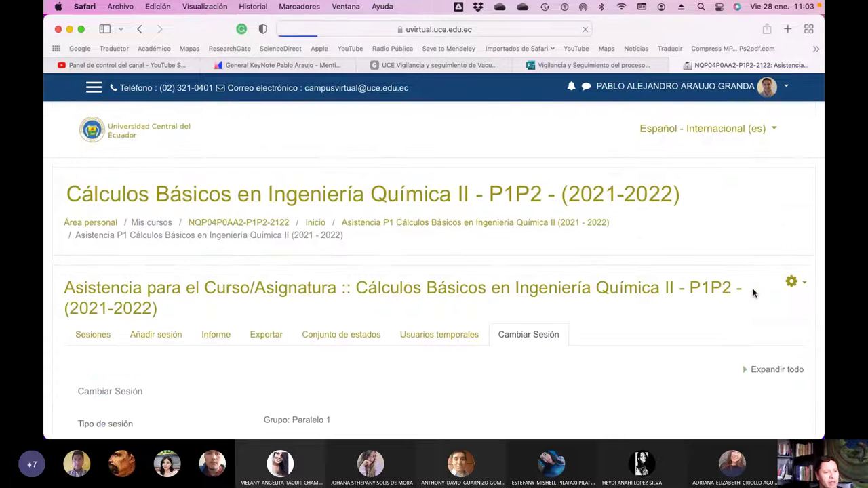
scroll(484, 361, "down", 5)
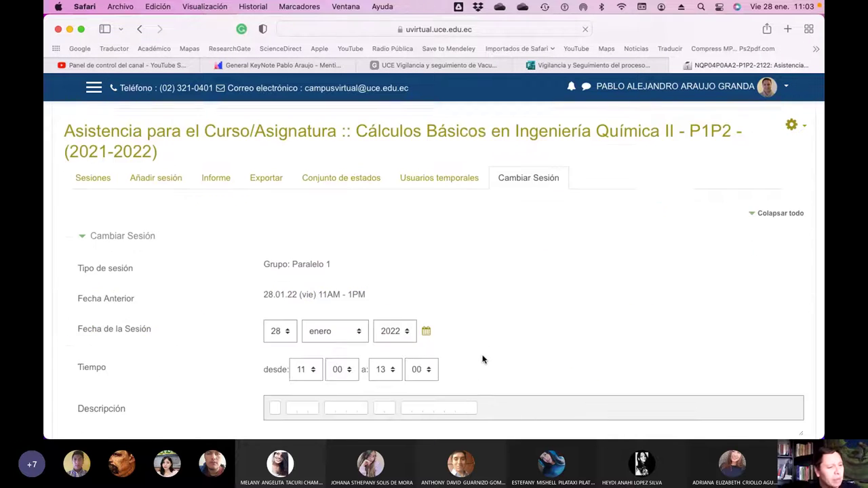
scroll(484, 360, "down", 3)
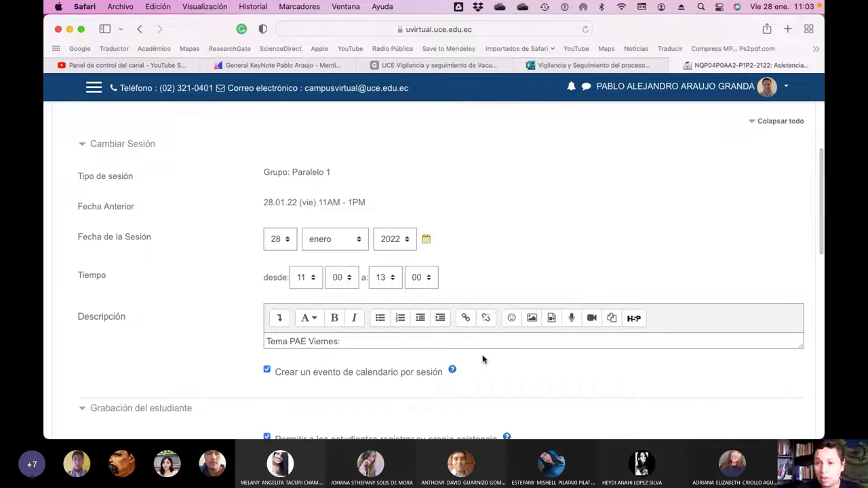
left_click(360, 340)
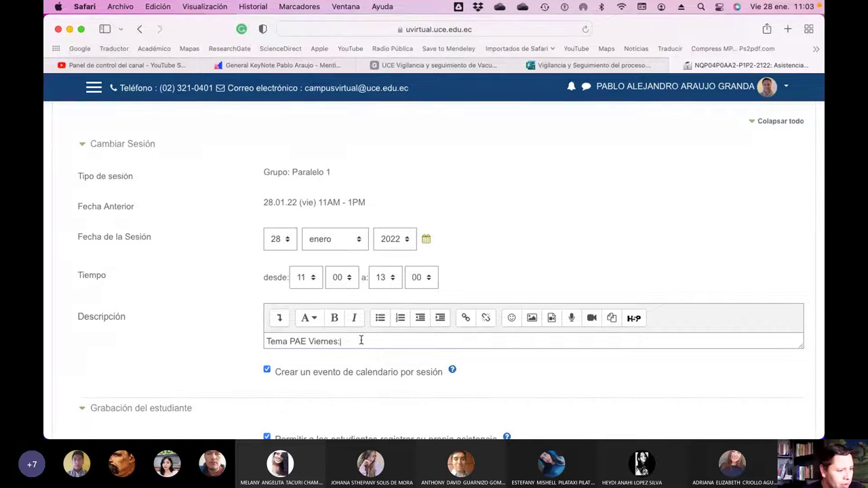
type("Ejerci")
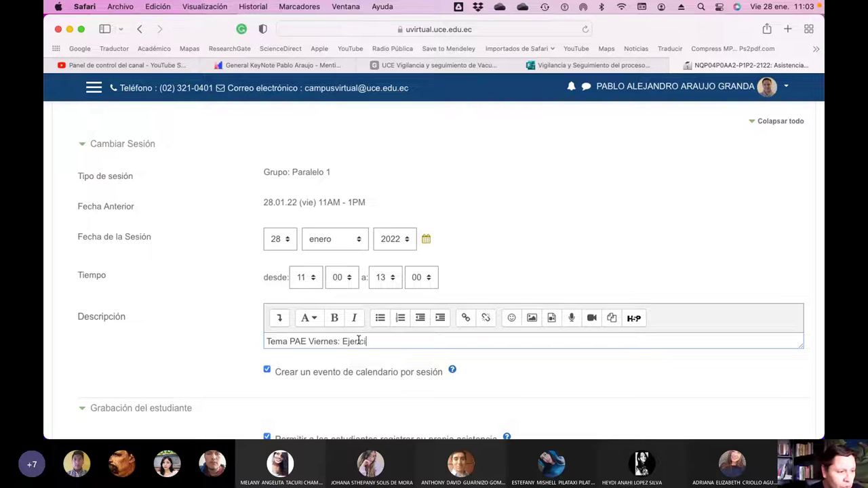
type("cios de ")
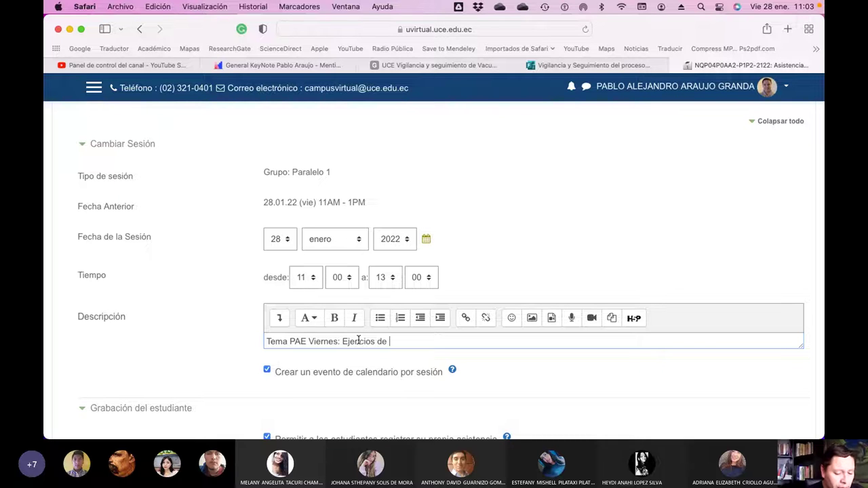
type("cálculos ")
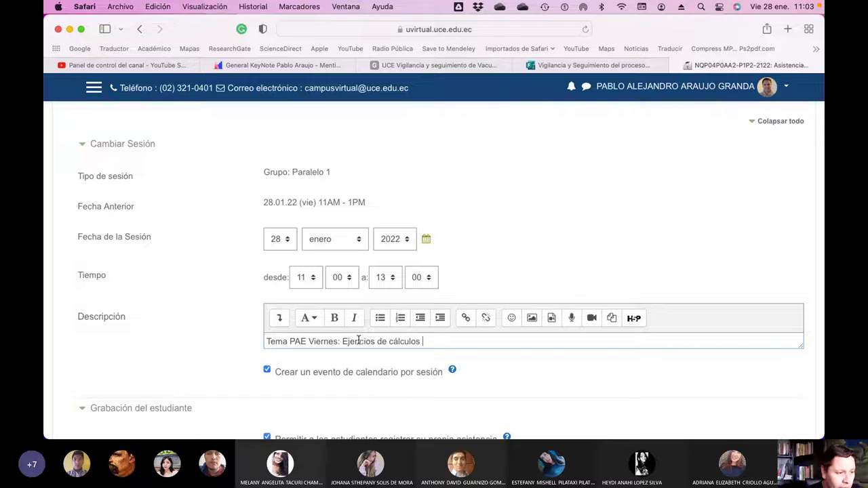
type("de ental")
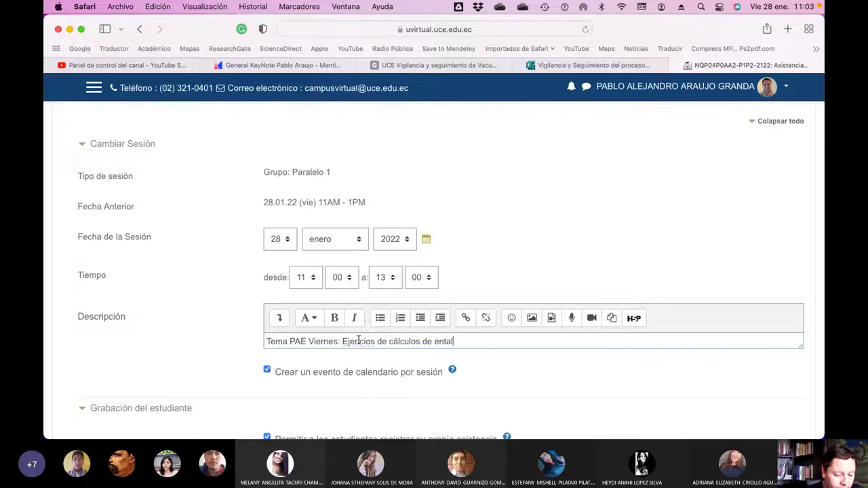
type("pía usando gráficas, tablas y afines.")
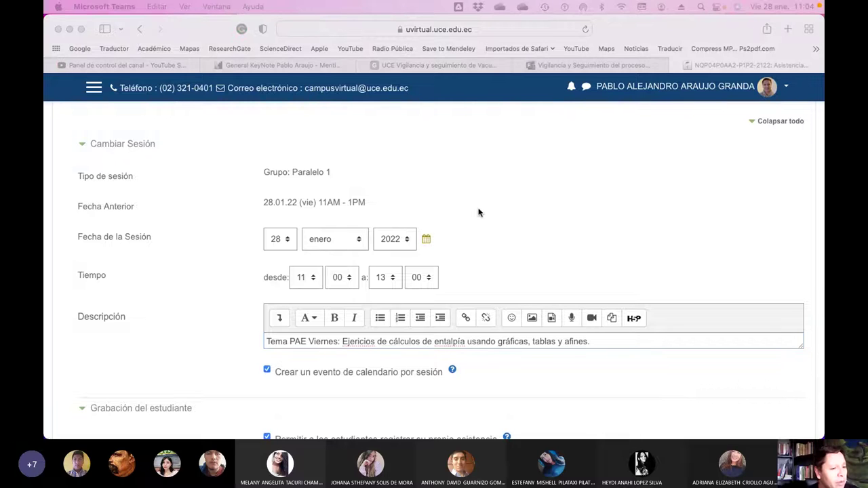
scroll(478, 213, "down", 10)
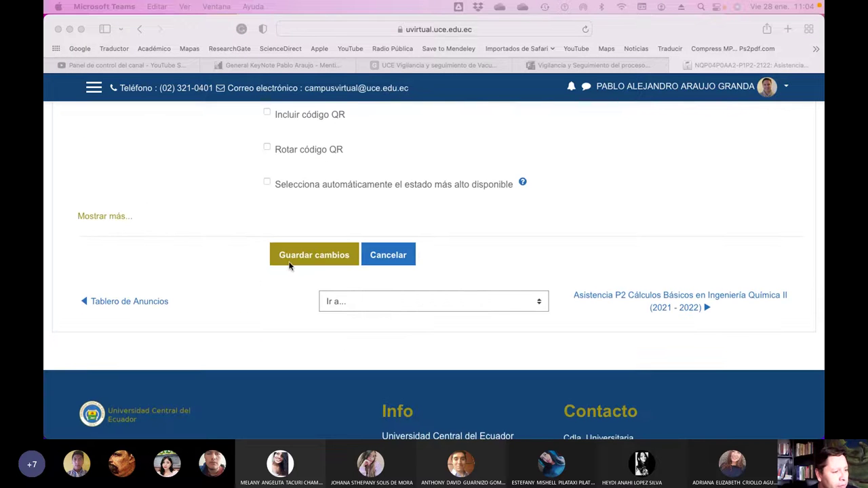
left_click(293, 263)
left_click(294, 262)
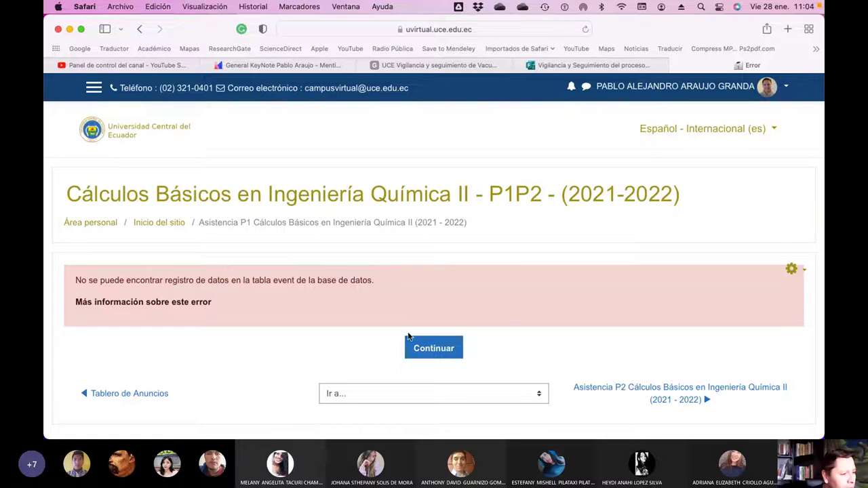
Open the additional information about the error in a new browser tab, and continue from the error page
right_click(155, 307)
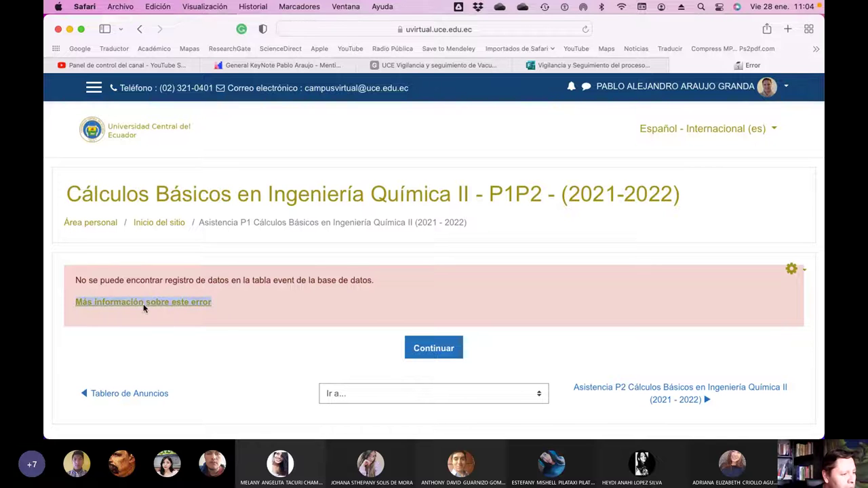
left_click(172, 293)
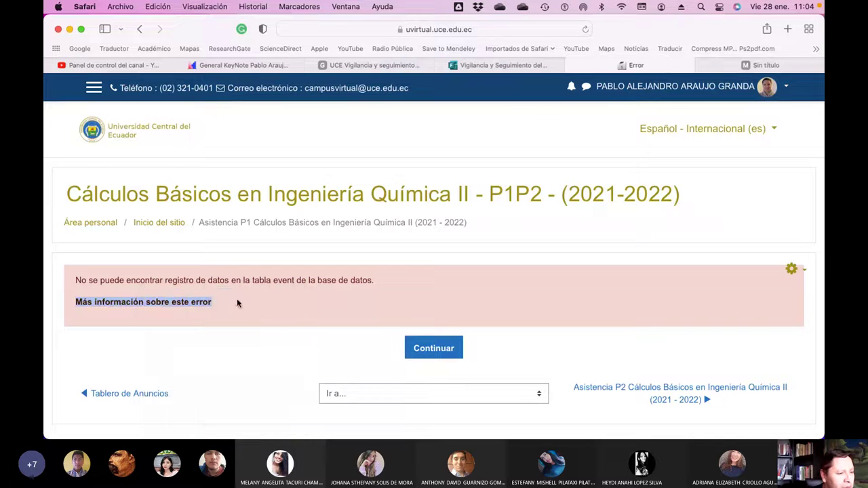
left_click(434, 349)
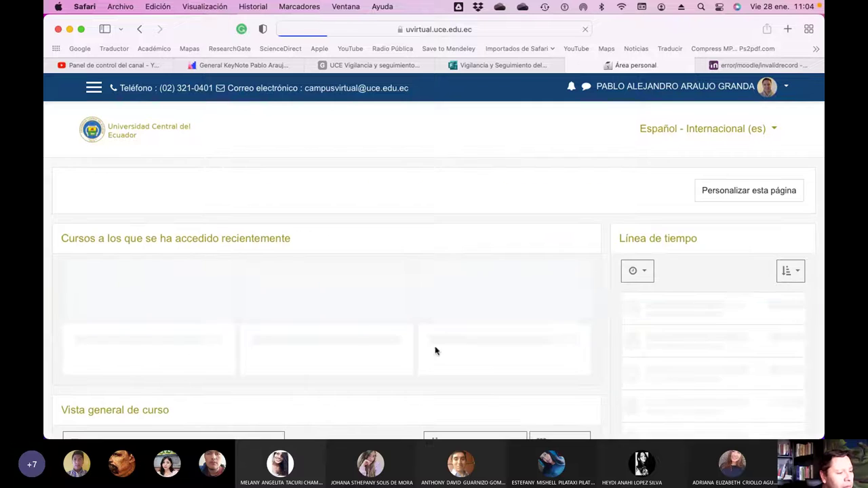
Reopen the Cálculos Básicos en Ingeniería Química II course and its Paralelo 1 attendance activity from the dashboard
scroll(298, 327, "down", 5)
scroll(298, 327, "up", 4)
left_click(161, 339)
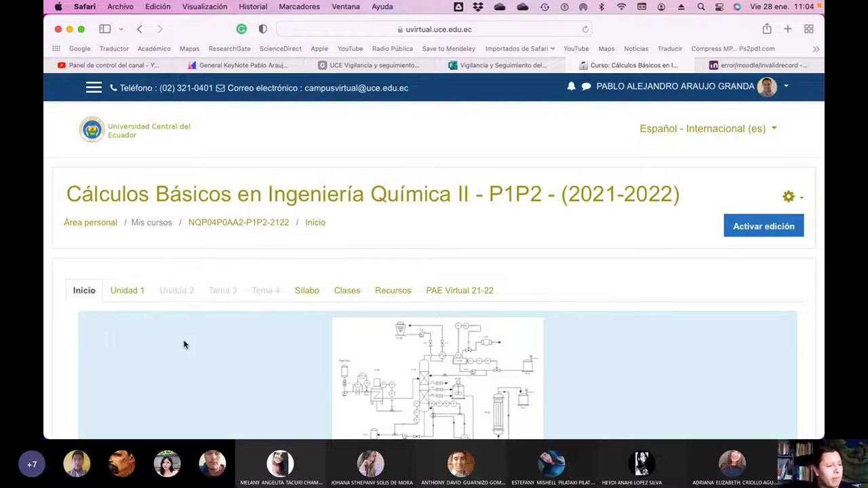
scroll(225, 325, "down", 5)
left_click(207, 275)
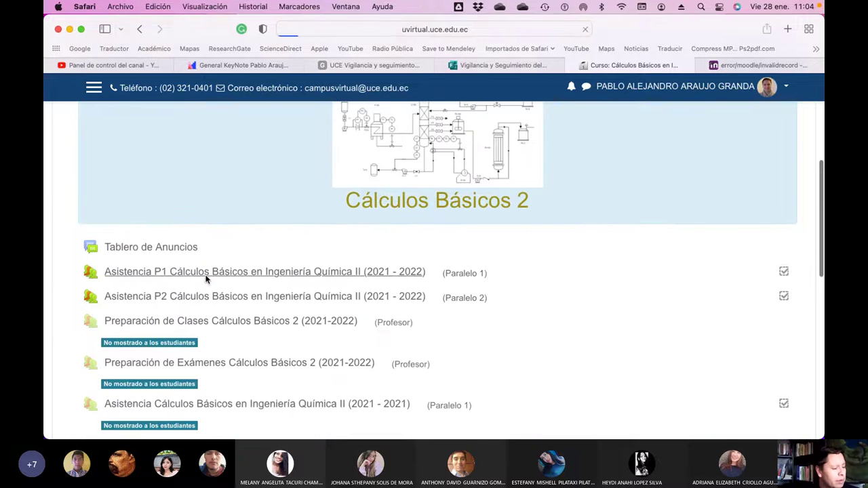
Open attendance taking for the Friday 28.01.22 session and show the whole class list on one page
scroll(410, 325, "down", 5)
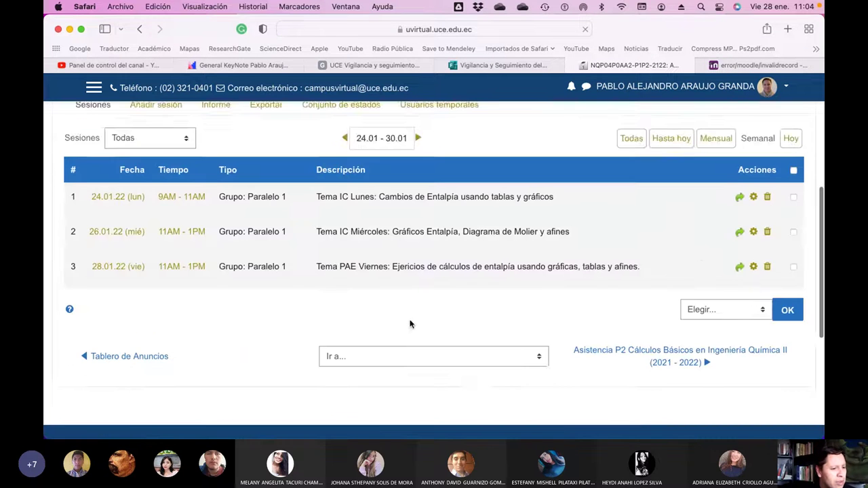
scroll(556, 268, "down", 1)
left_click(738, 222)
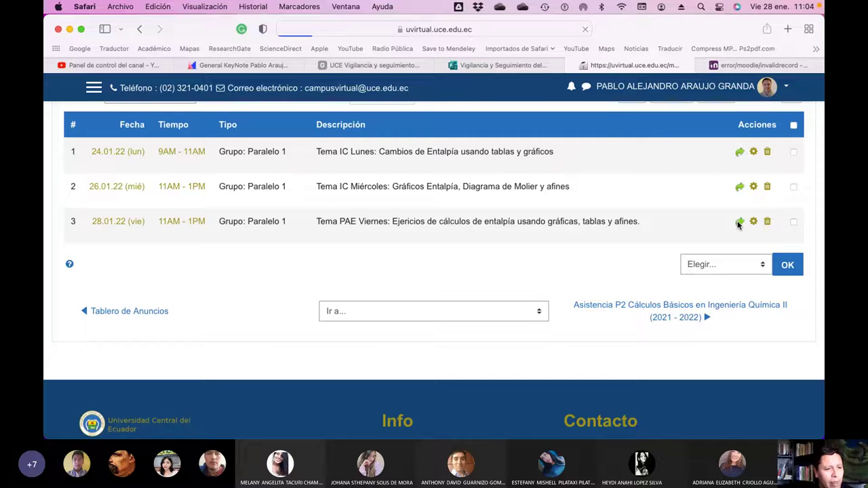
scroll(653, 359, "down", 3)
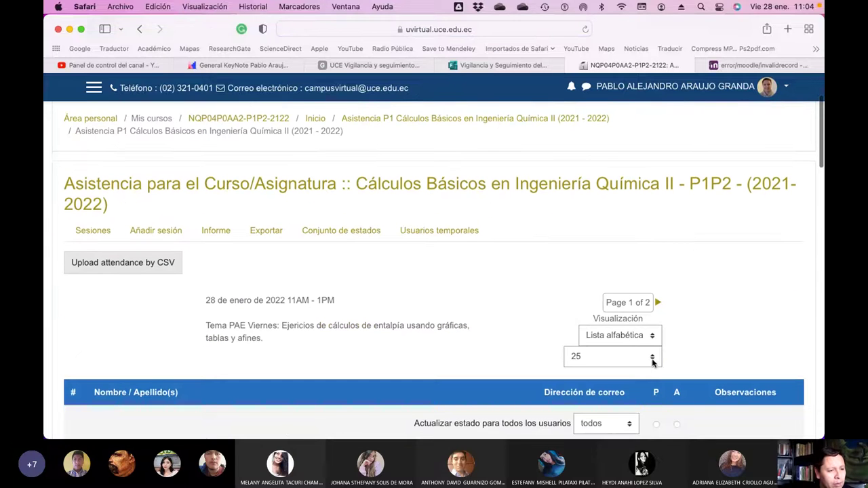
left_click(652, 359)
left_click(601, 337)
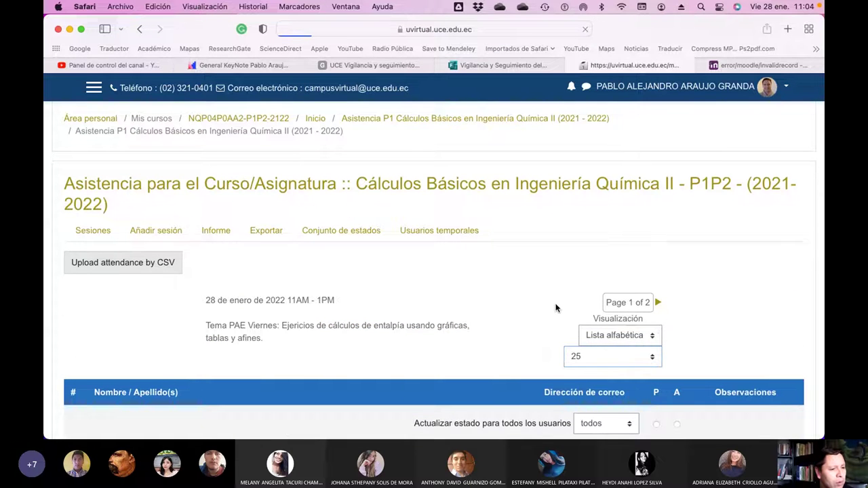
Review the student list of the 28 January session, save its attendance, and dismiss the success notice
scroll(514, 309, "down", 15)
scroll(513, 314, "down", 10)
scroll(514, 314, "down", 7)
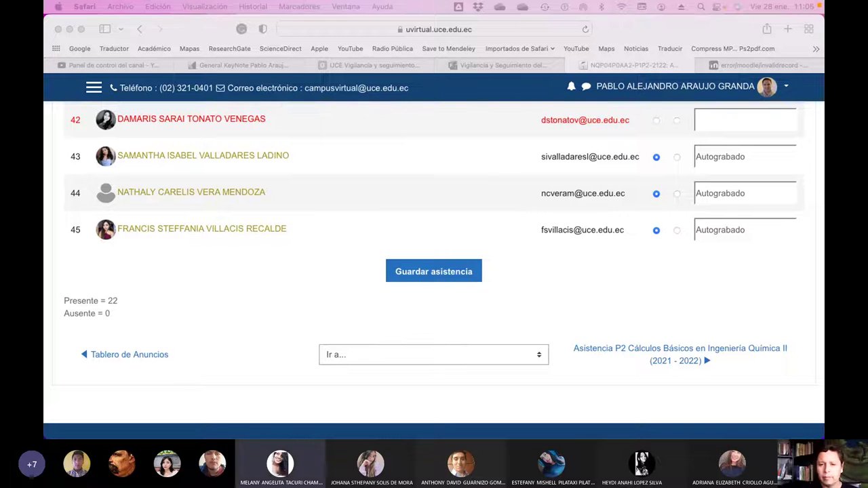
left_click(432, 272)
left_click(431, 273)
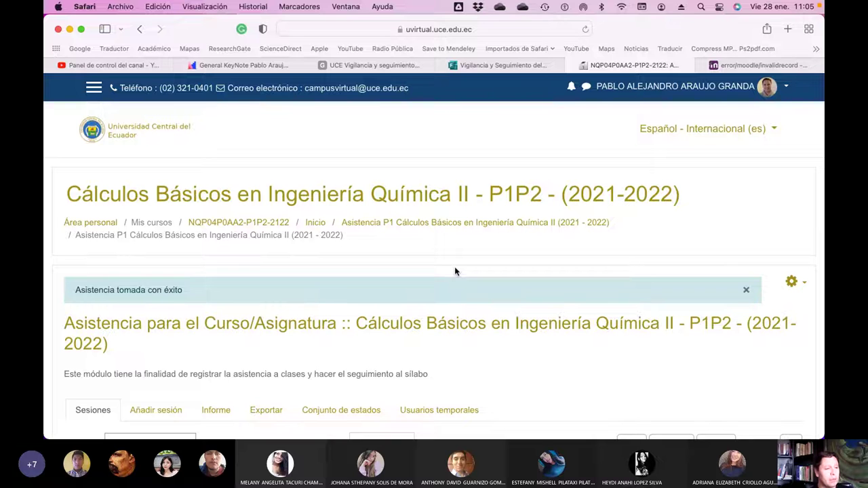
left_click(747, 292)
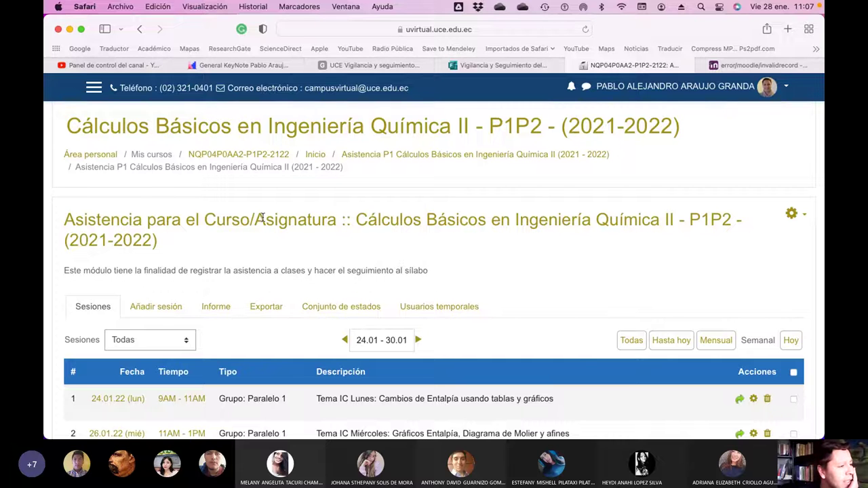
Return to the course's main page and open the Unidad 1 section
scroll(264, 219, "up", 1)
left_click(253, 186)
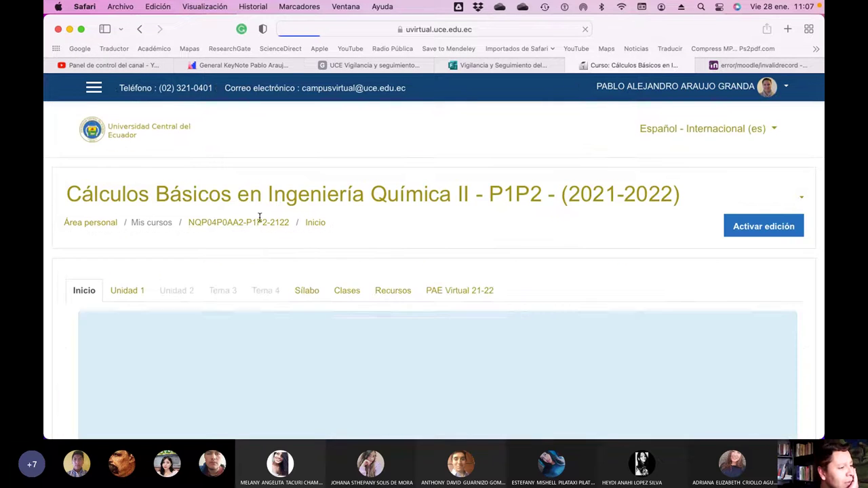
right_click(137, 291)
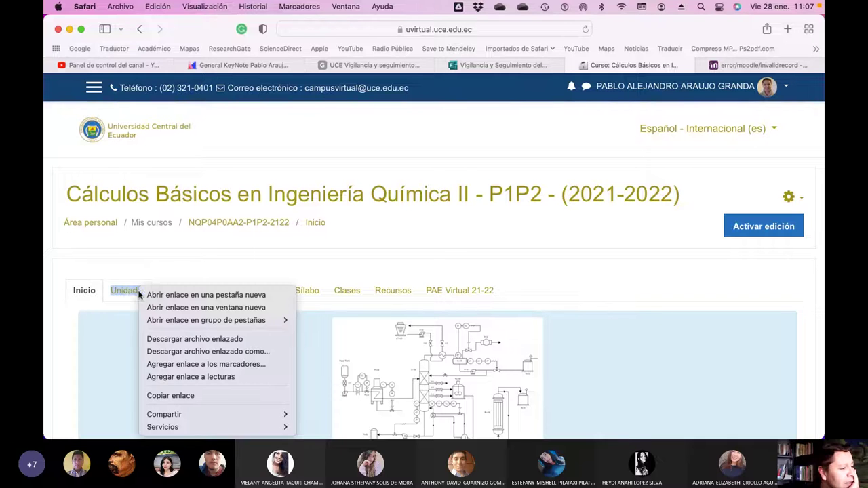
left_click(125, 282)
left_click(126, 289)
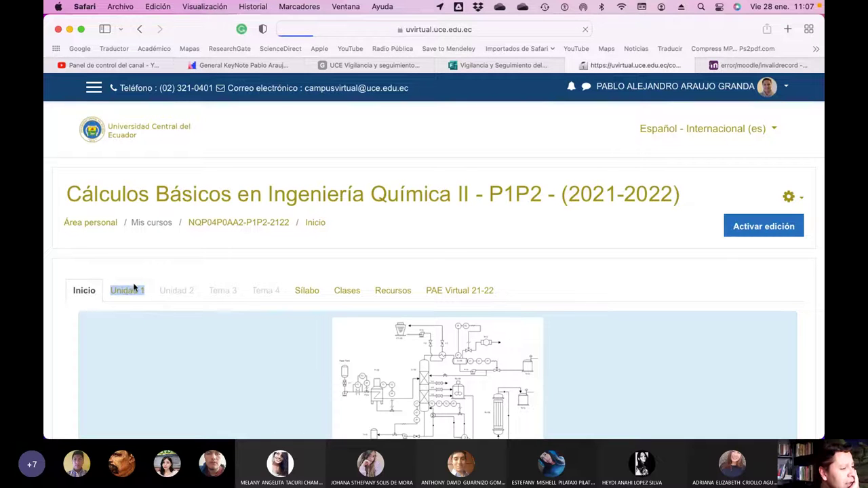
Open the Trabajo Autónomo 1 - P2 assignment among the Unidad 1 activities
scroll(234, 297, "down", 5)
scroll(234, 297, "down", 5)
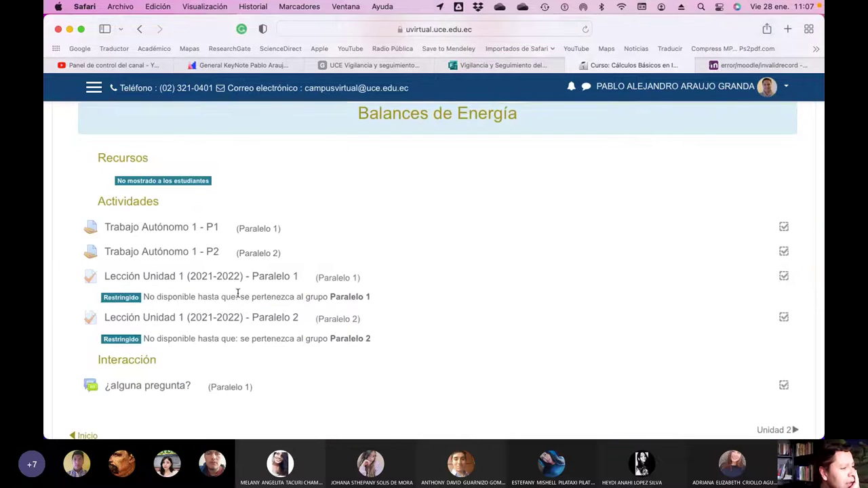
left_click(200, 256)
scroll(418, 324, "down", 1)
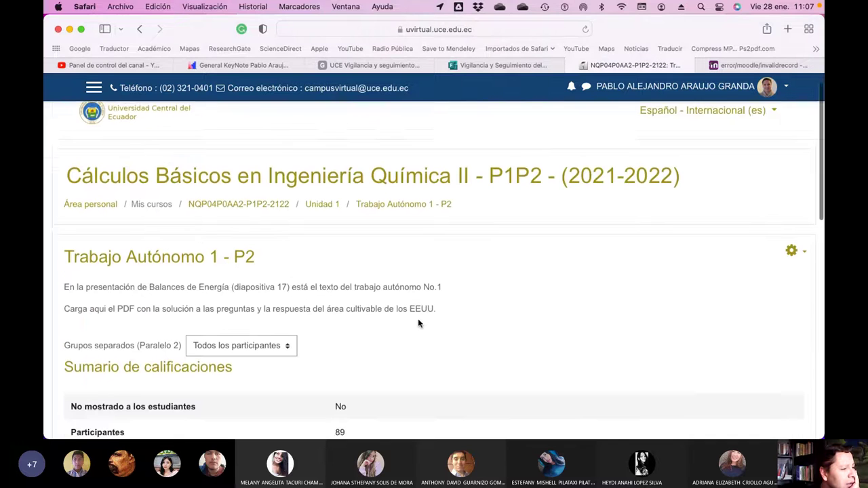
Leave the Trabajo Autónomo 1 - P2 assignment for the course page and open the PAE Virtual 21-22 section
scroll(419, 324, "down", 2)
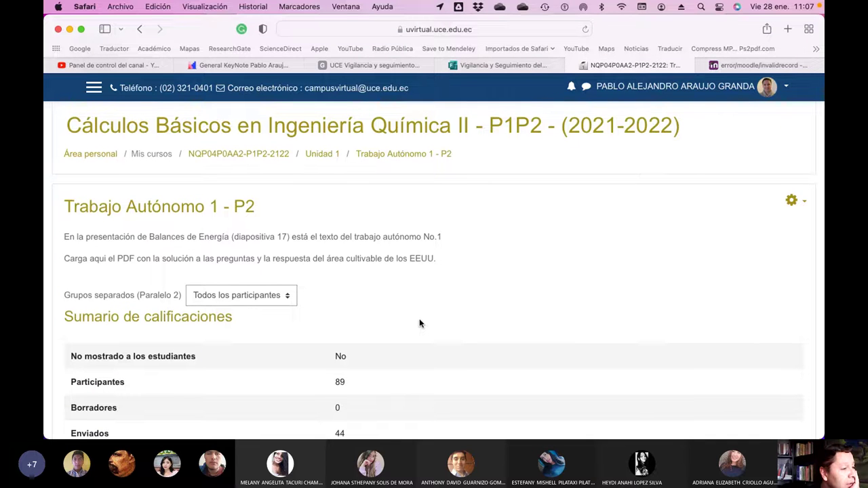
scroll(419, 323, "up", 3)
left_click(241, 225)
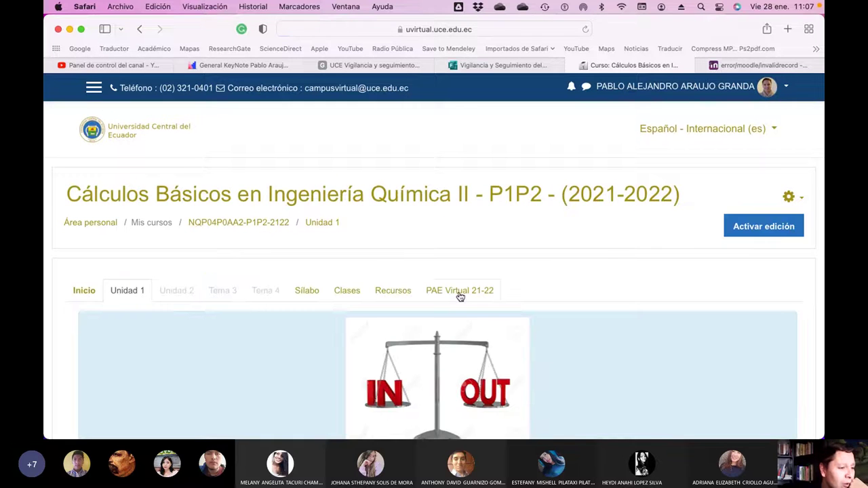
left_click(459, 292)
Open the PAE 3: Balance de Energía en el Hogar assignment and review its description and grading summary
scroll(459, 295, "down", 7)
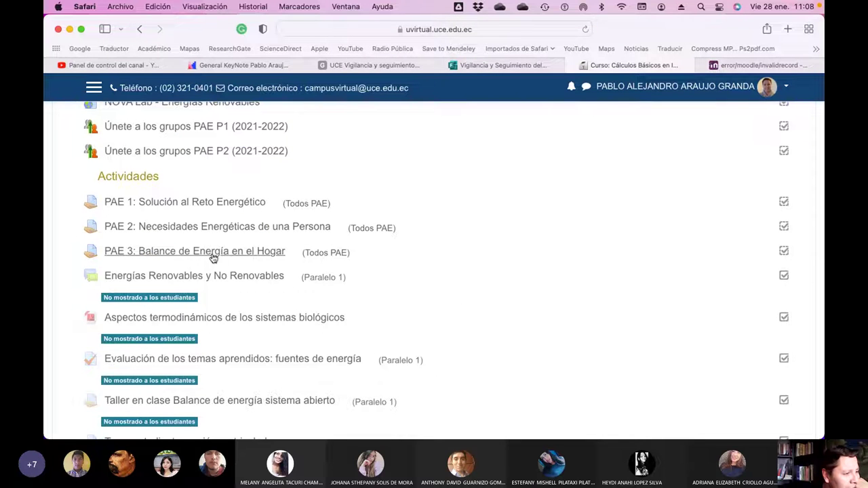
left_click(215, 255)
scroll(448, 287, "down", 10)
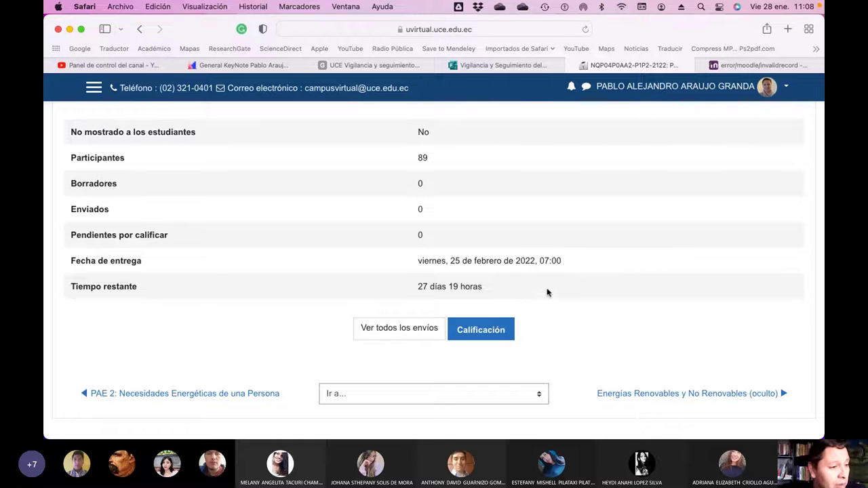
scroll(641, 276, "up", 5)
scroll(645, 275, "up", 2)
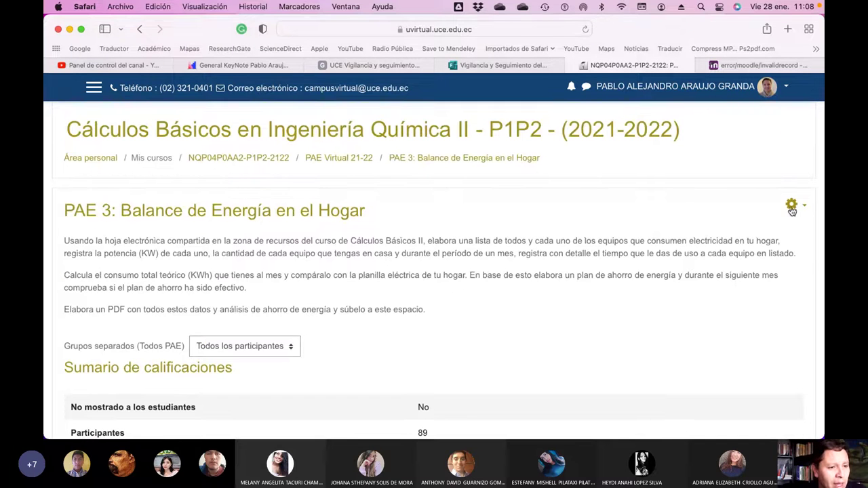
Open the settings of the PAE 3 assignment for editing, with all sections expanded to reach the Disponibilidad dates
left_click(795, 204)
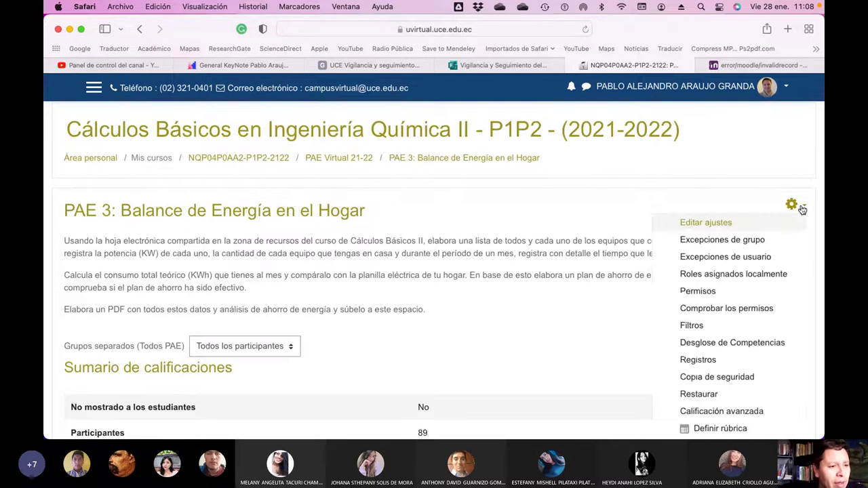
left_click(707, 224)
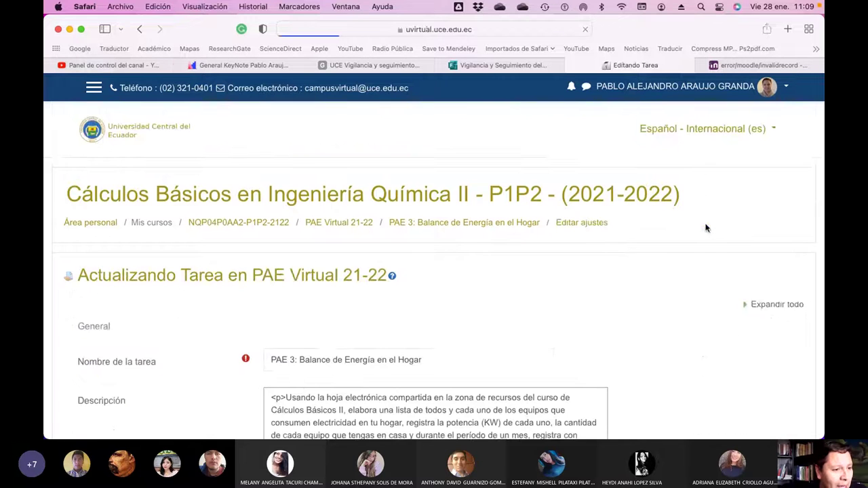
left_click(752, 307)
scroll(613, 329, "down", 2)
scroll(613, 329, "down", 12)
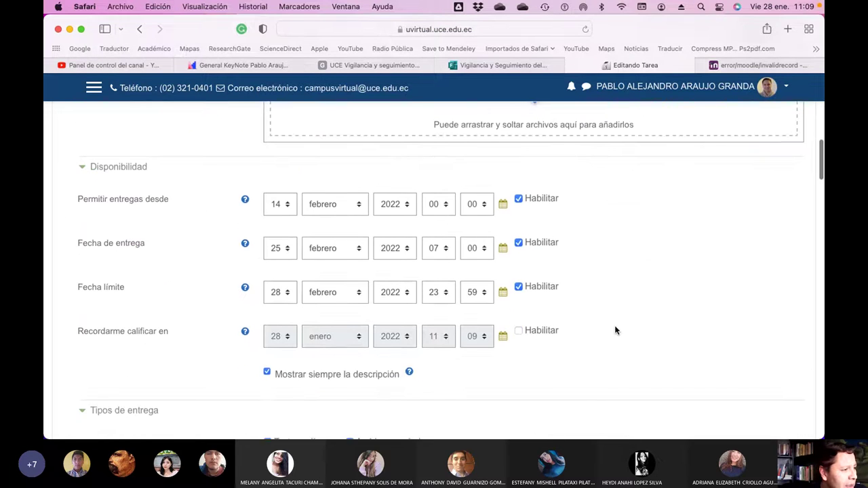
scroll(616, 330, "down", 1)
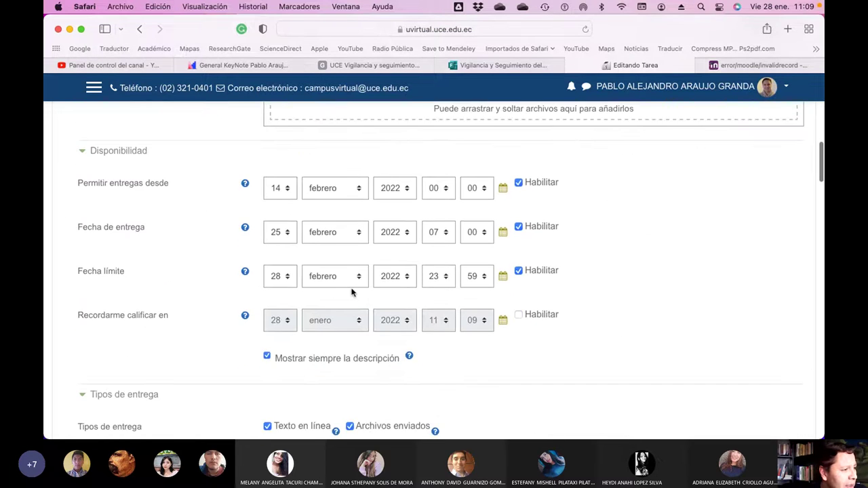
Set the day submissions are allowed from (Permitir entregas desde) to 28 and the due date (Fecha de entrega) to 5 marzo
left_click(288, 191)
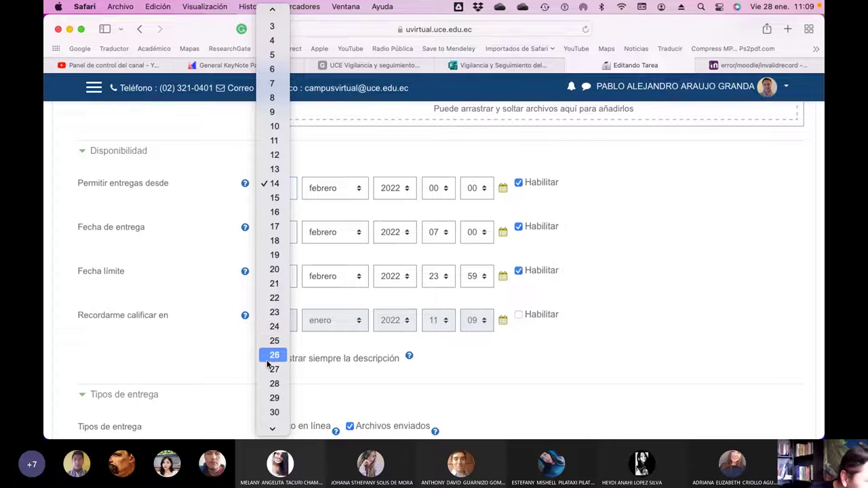
left_click(284, 384)
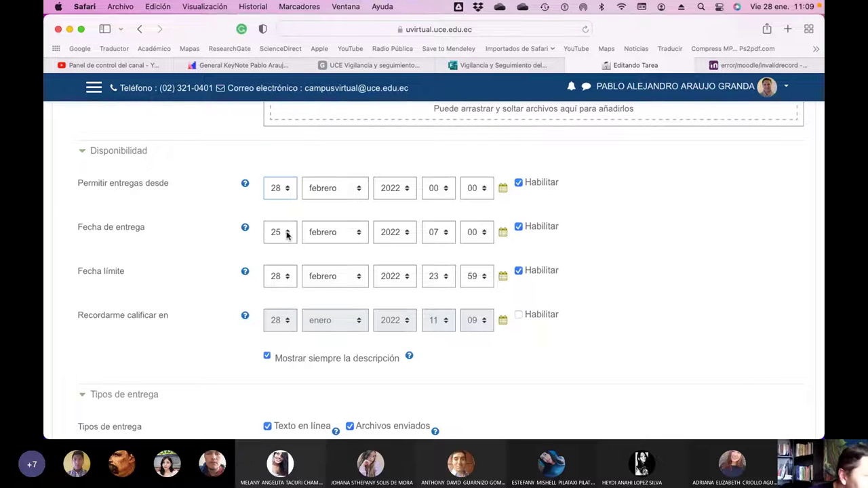
scroll(288, 234, "up", 1)
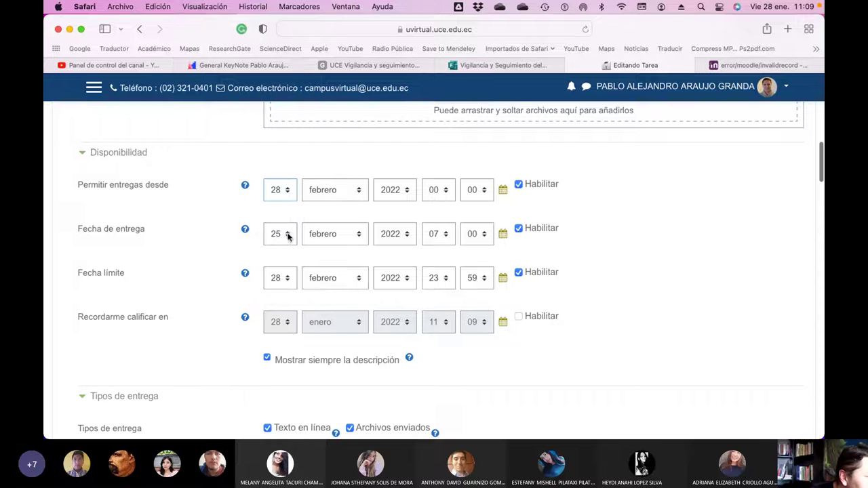
left_click(287, 236)
scroll(285, 214, "up", 3)
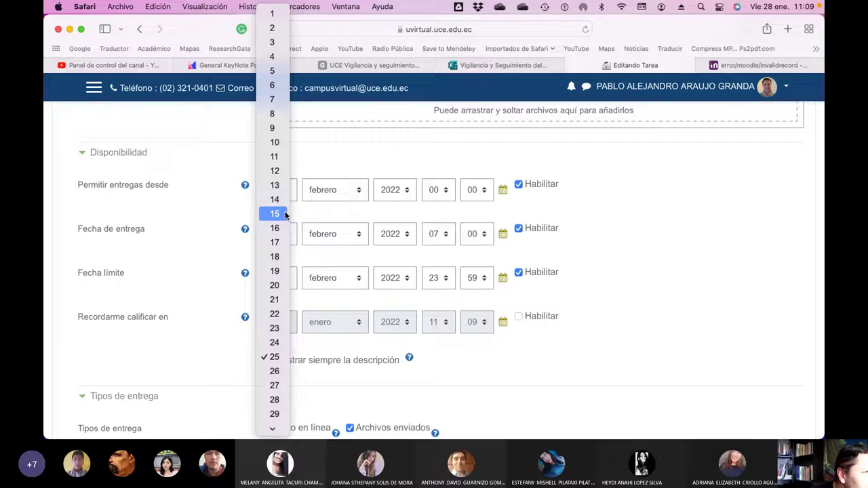
left_click(285, 71)
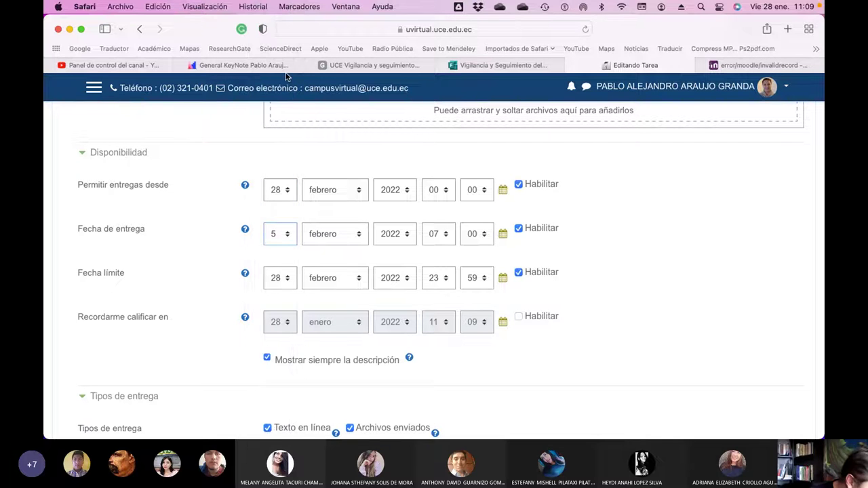
left_click(355, 234)
left_click(344, 249)
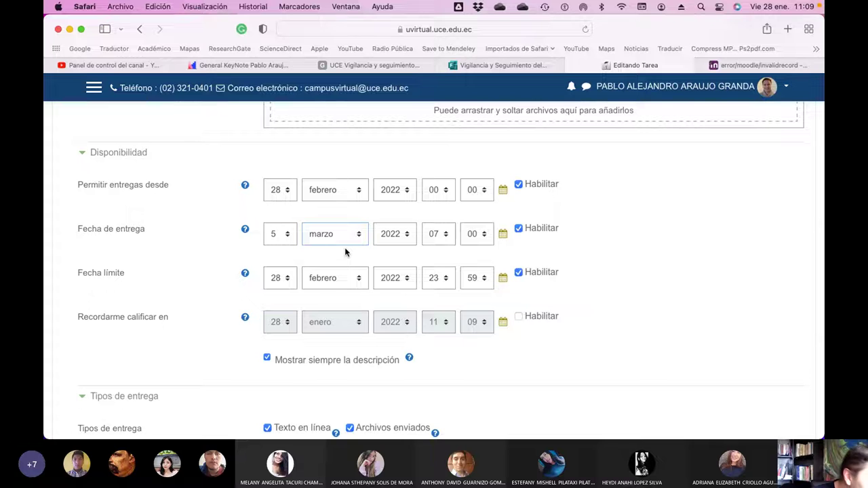
Set the day of the cut-off date (Fecha límite) to 6 and try to save and display the assignment
left_click(284, 278)
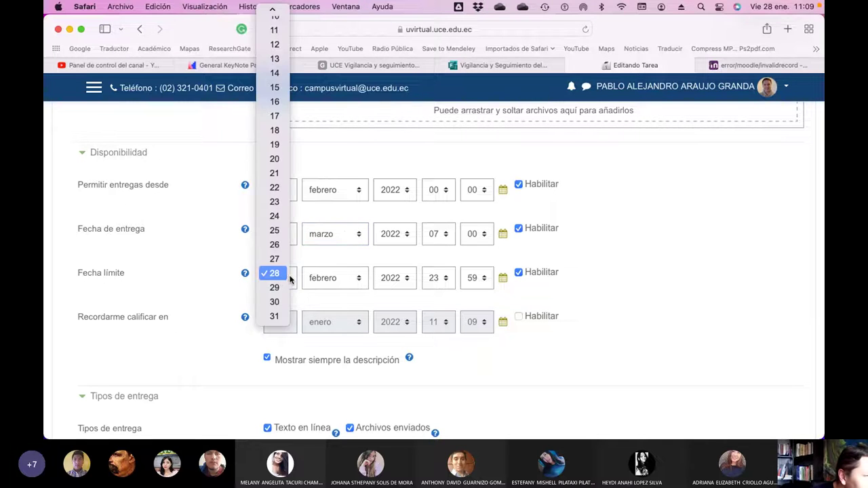
scroll(275, 235, "up", 3)
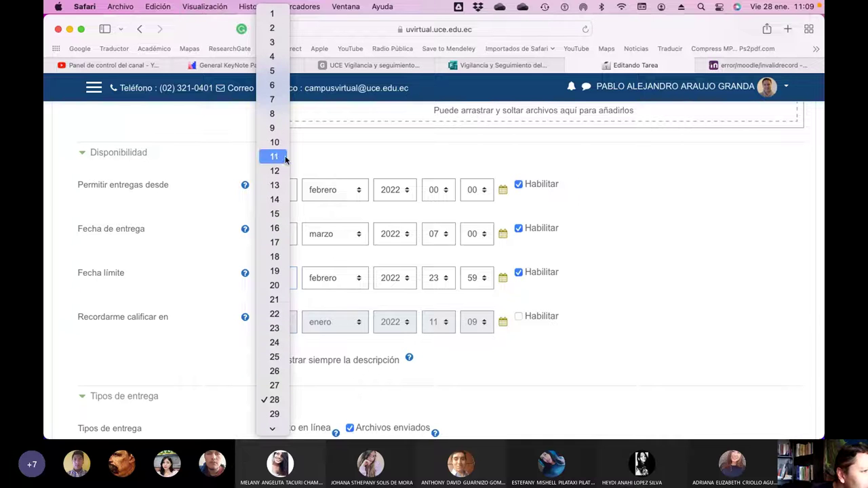
left_click(280, 90)
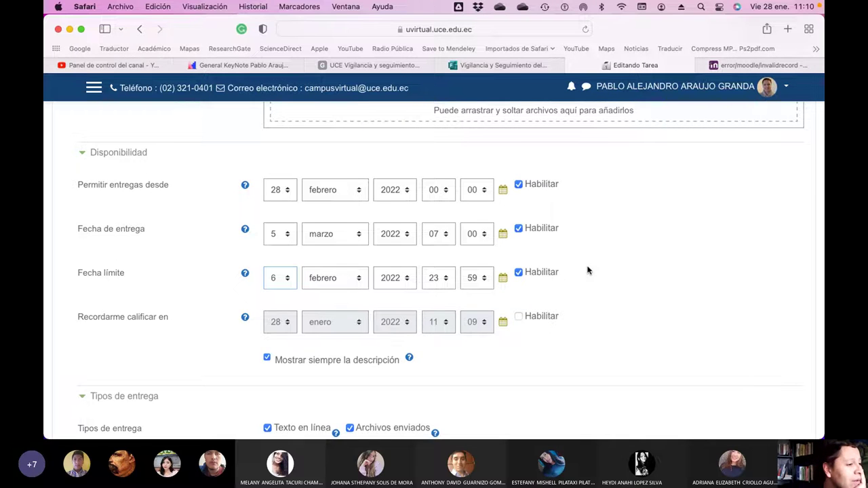
scroll(588, 270, "down", 10)
scroll(587, 270, "down", 20)
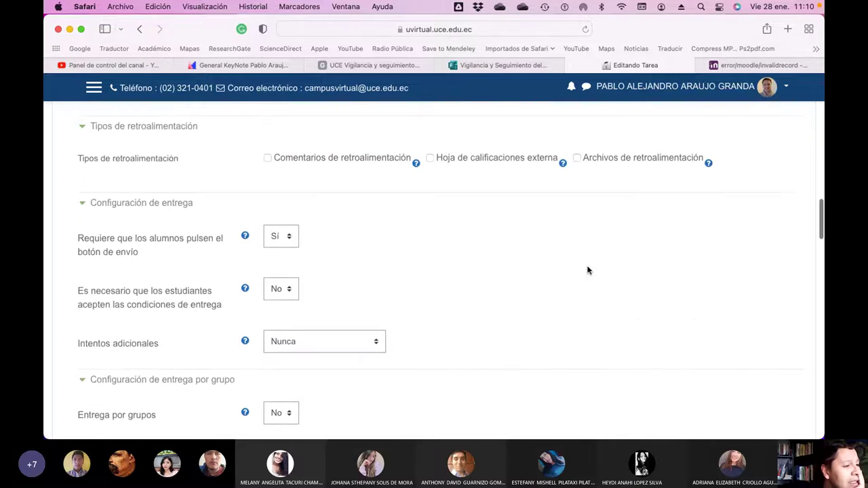
scroll(587, 271, "down", 20)
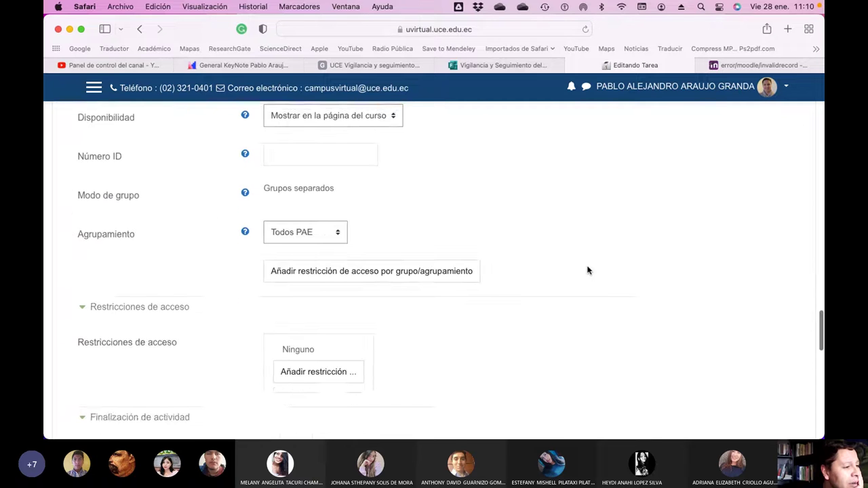
scroll(588, 270, "down", 2)
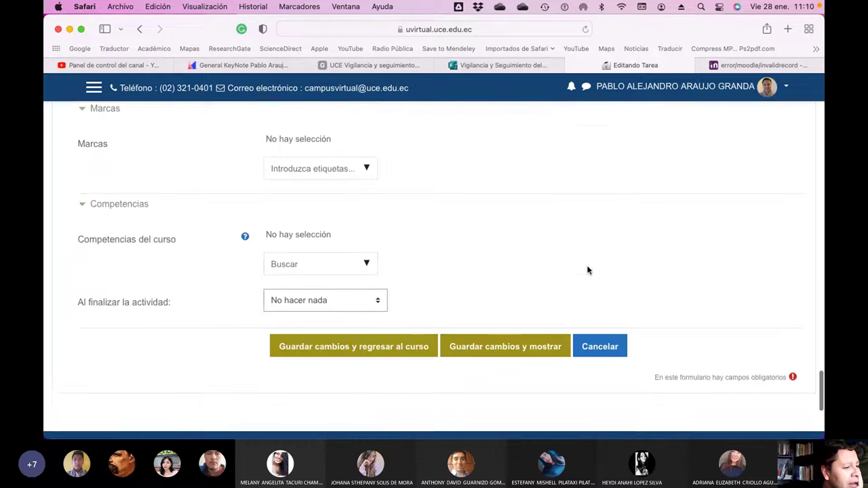
left_click(496, 342)
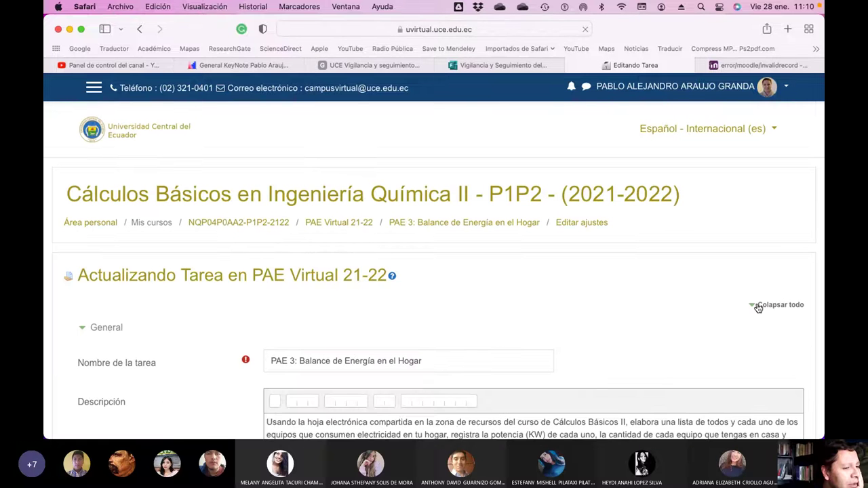
Set the month of the cut-off date (Fecha límite) to marzo, save the changes and return to the course
scroll(645, 322, "down", 15)
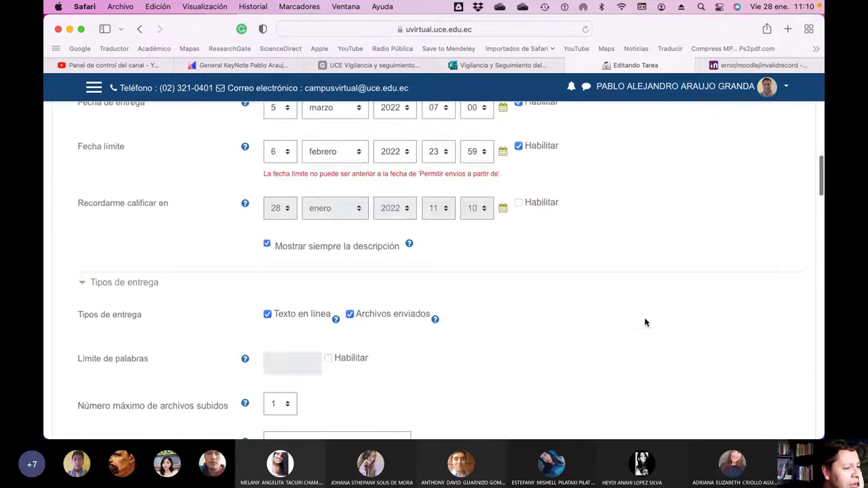
scroll(645, 323, "up", 8)
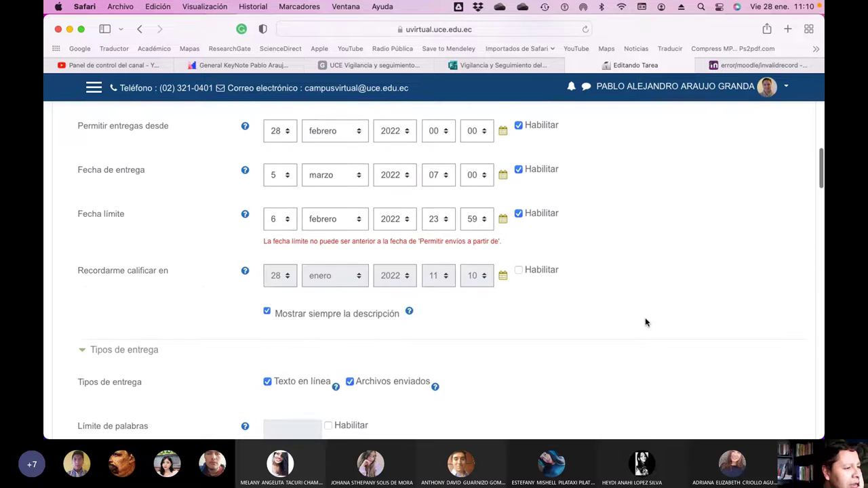
scroll(645, 323, "up", 2)
left_click(361, 286)
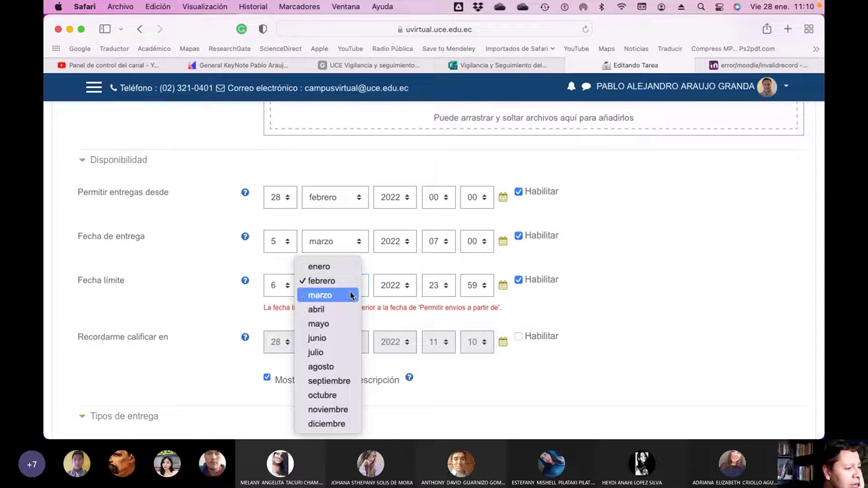
left_click(321, 295)
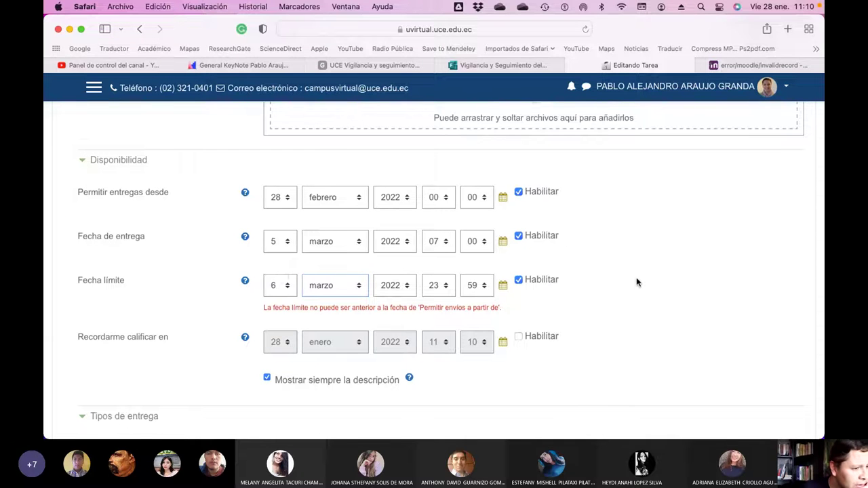
scroll(639, 282, "down", 10)
scroll(639, 282, "down", 20)
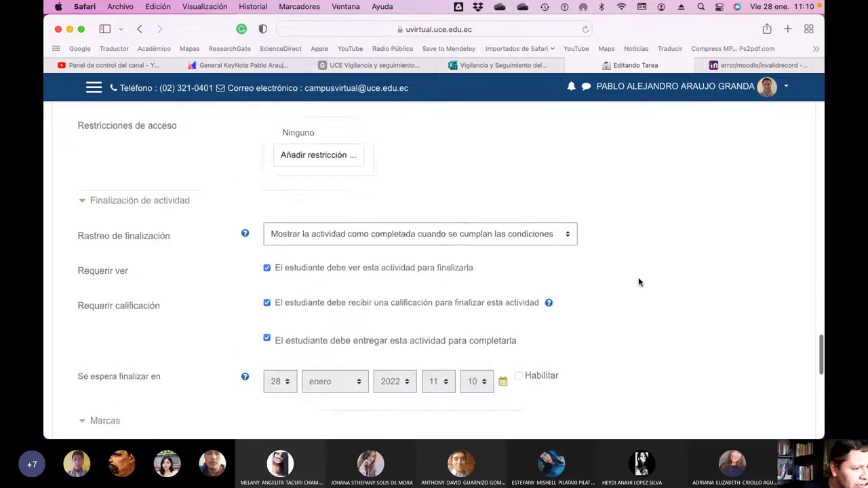
scroll(639, 282, "down", 2)
left_click(390, 248)
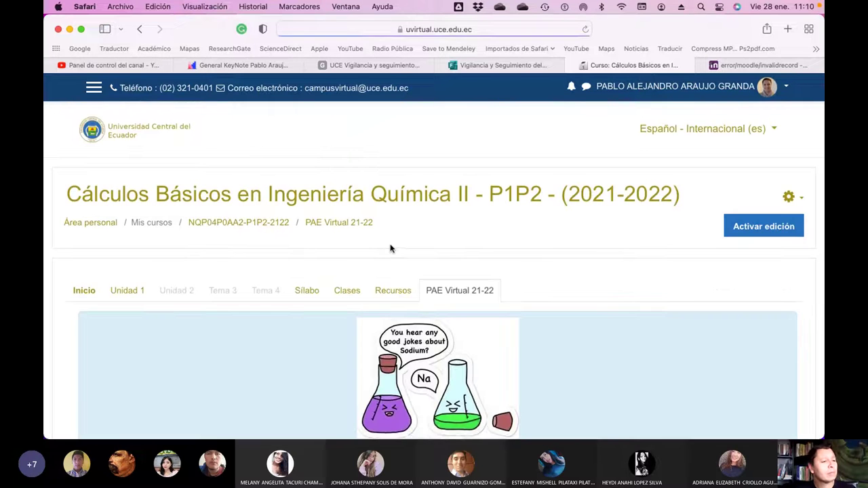
scroll(390, 249, "down", 10)
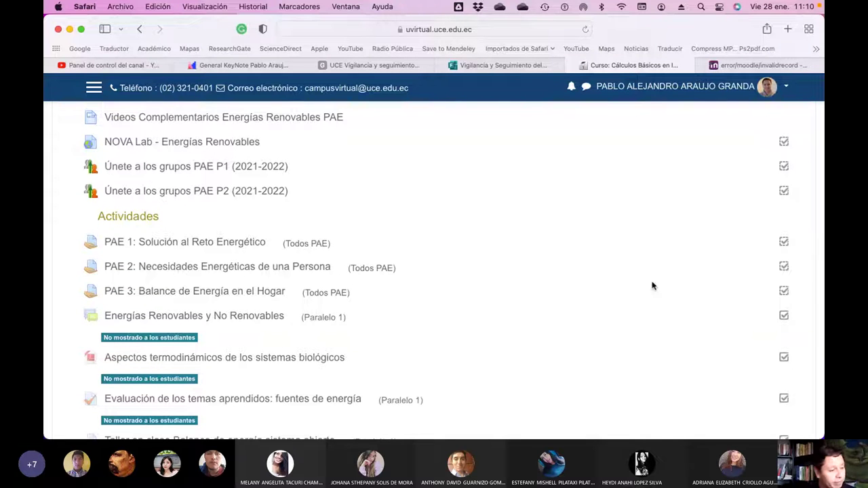
scroll(488, 309, "down", 10)
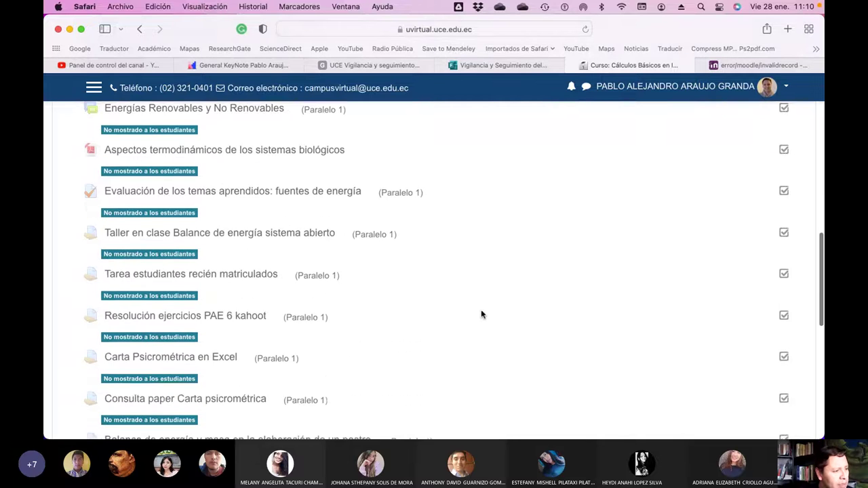
scroll(482, 315, "up", 15)
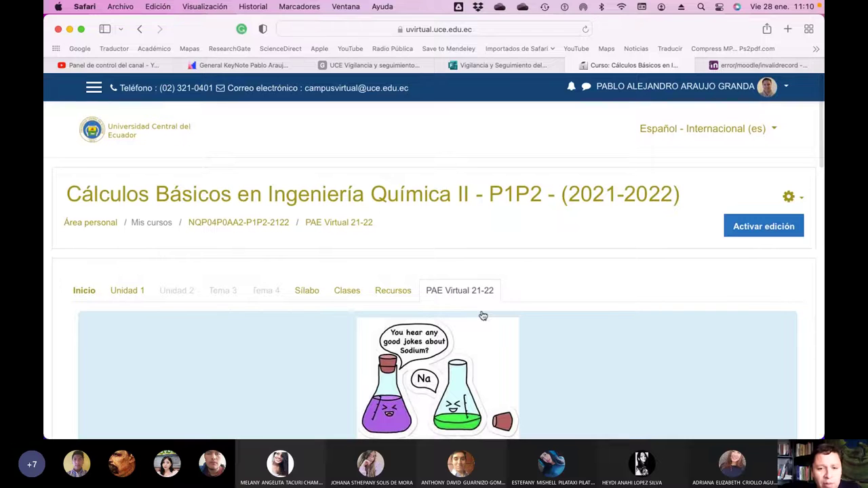
key("super+Tab")
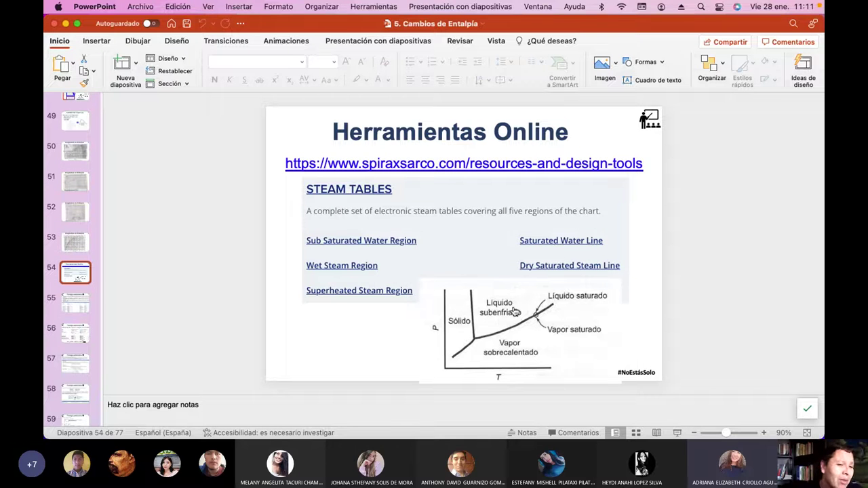
key("ctrl+Left")
Open the rubric definition (Definir rúbrica) of the PAE 3: Balance de Energía en el Hogar assignment
scroll(481, 333, "down", 10)
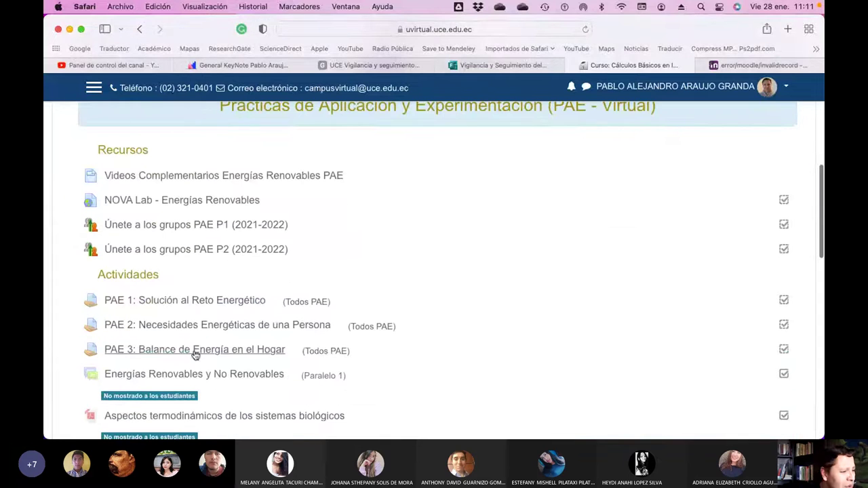
left_click(194, 352)
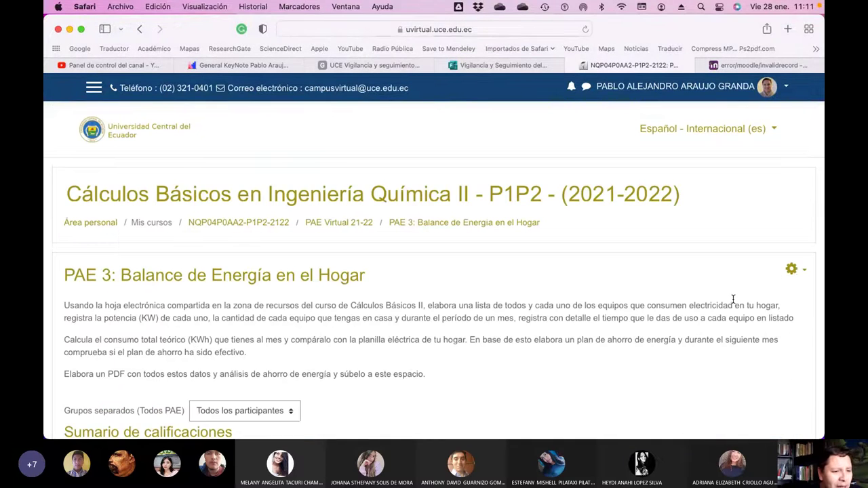
left_click(794, 271)
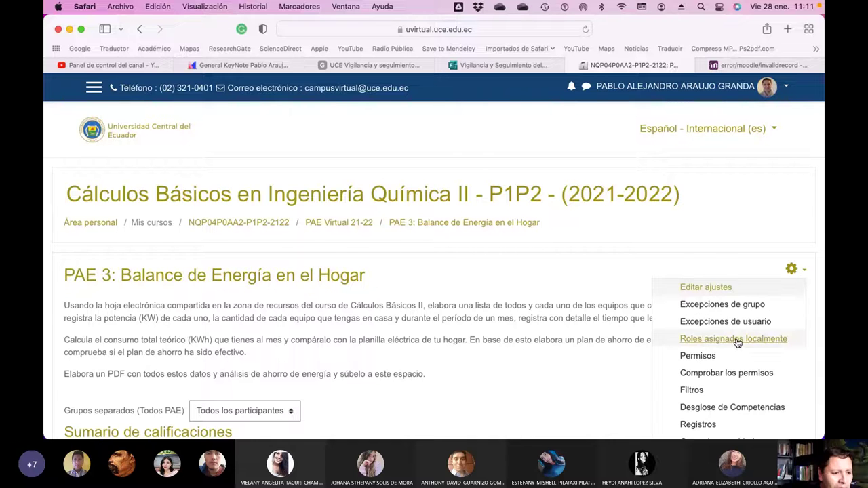
scroll(737, 343, "down", 3)
scroll(737, 342, "down", 2)
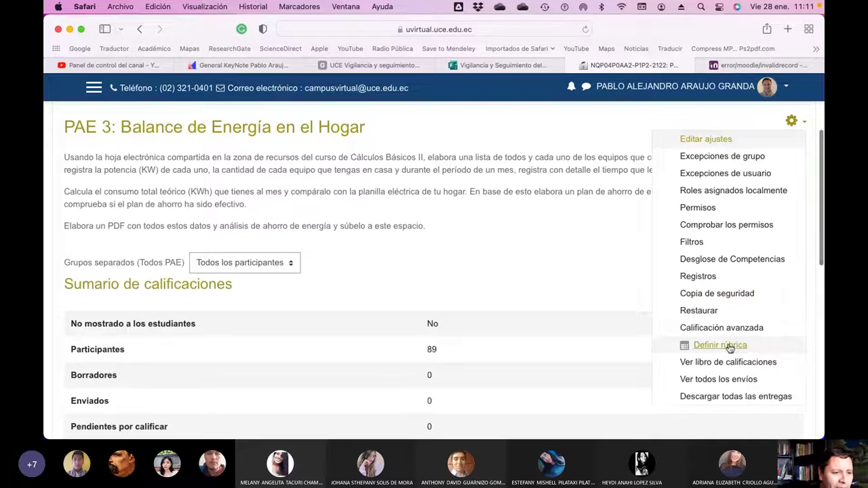
left_click(729, 346)
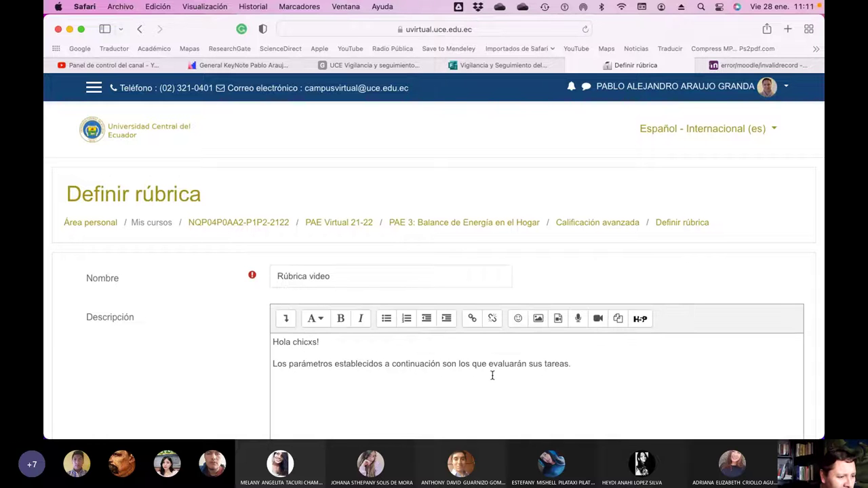
Examine the rubric's name, description, criteria and the points of each level
scroll(583, 371, "down", 10)
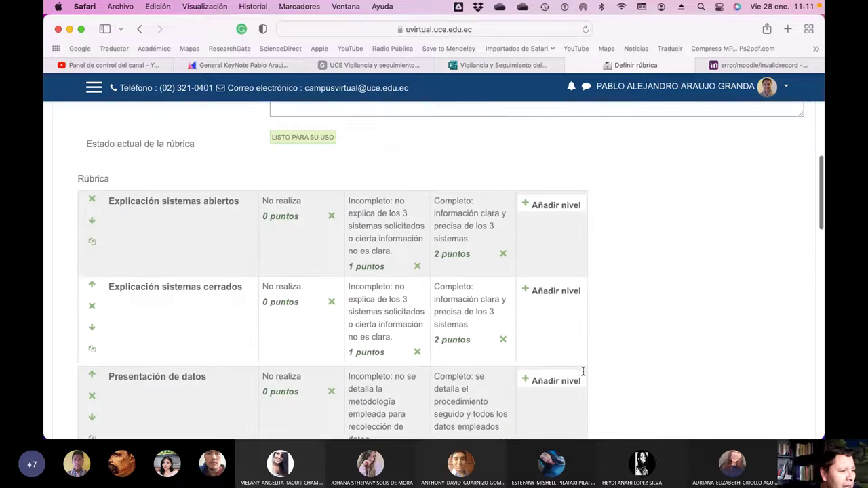
scroll(583, 371, "down", 2)
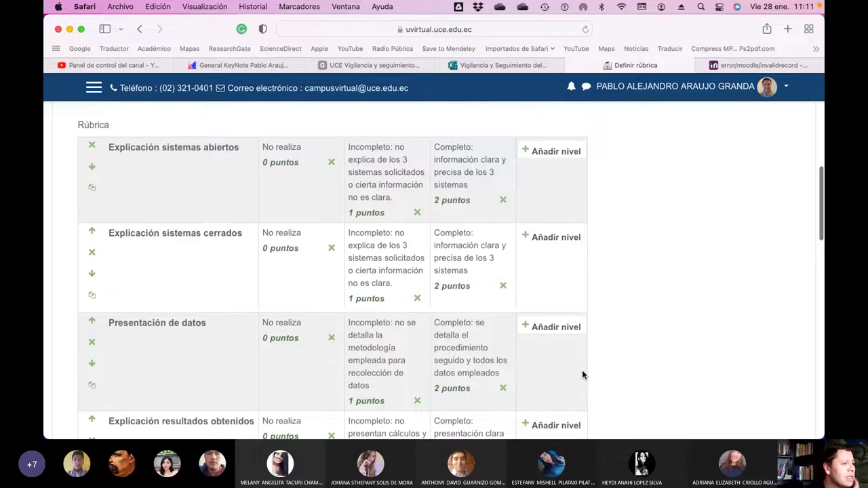
scroll(582, 375, "down", 6)
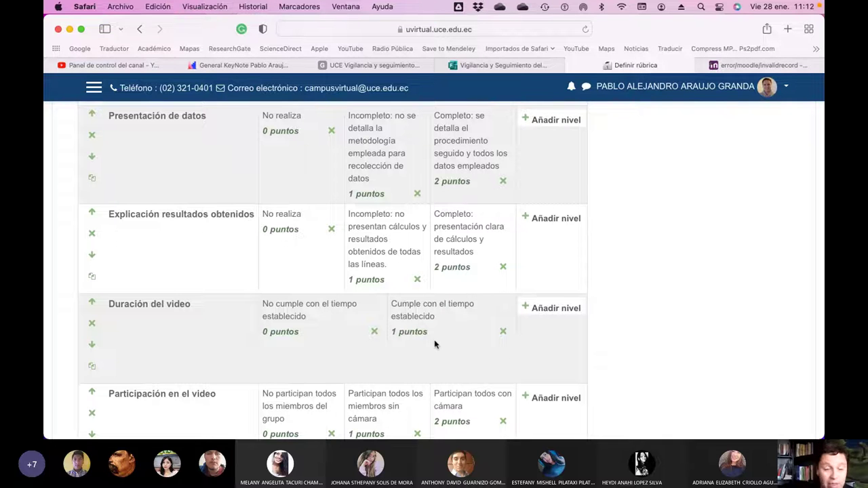
scroll(435, 344, "down", 2)
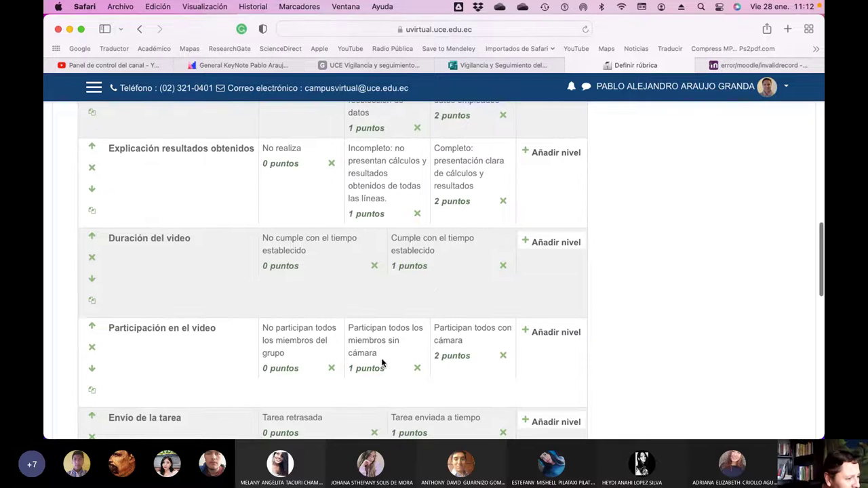
scroll(429, 362, "down", 3)
scroll(428, 362, "up", 2)
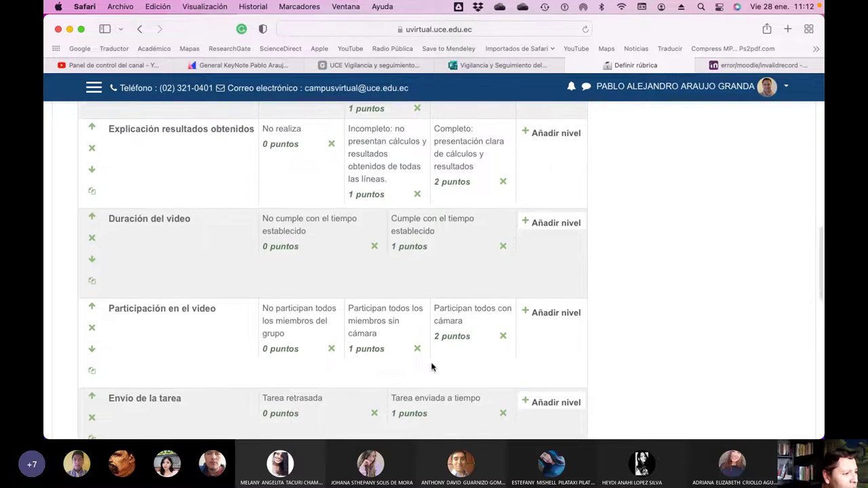
scroll(431, 367, "up", 4)
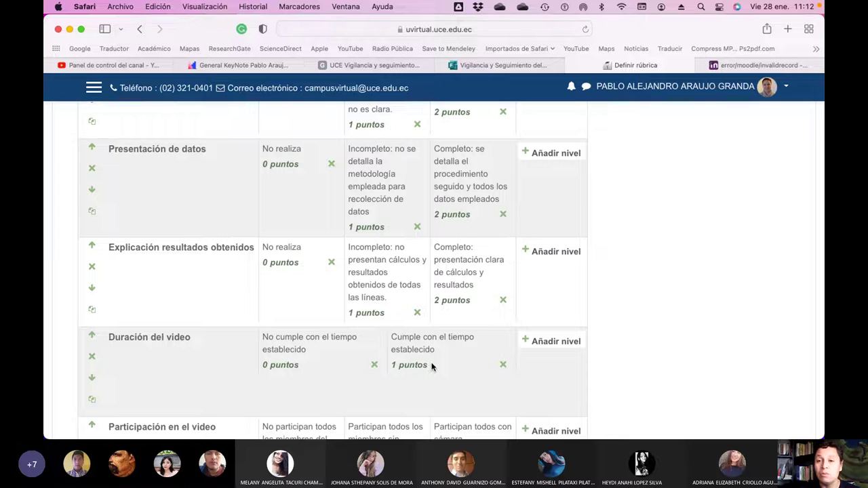
scroll(432, 367, "up", 20)
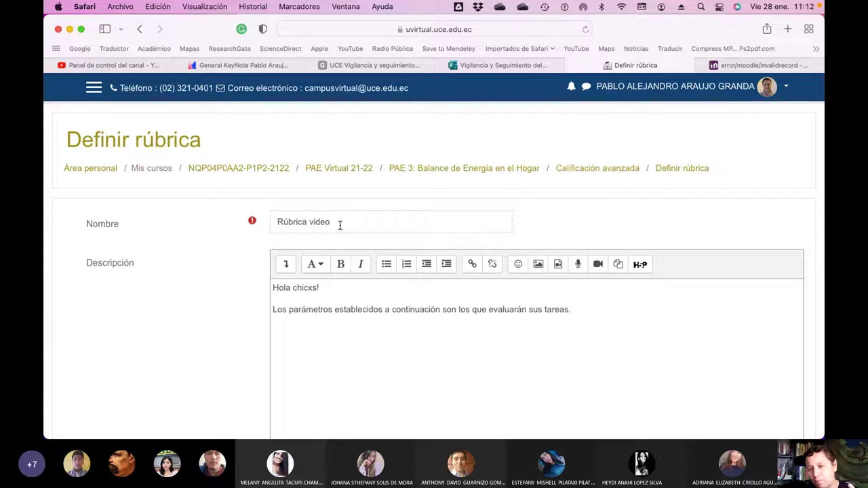
scroll(340, 225, "down", 20)
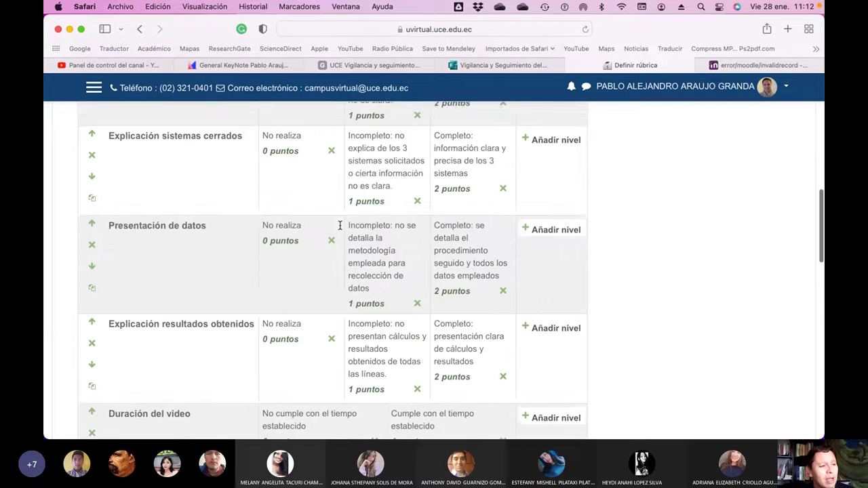
Leave the rubric editor without changes and return to the course's PAE Virtual 21-22 section
scroll(340, 225, "down", 5)
scroll(342, 227, "up", 2)
left_click(470, 204)
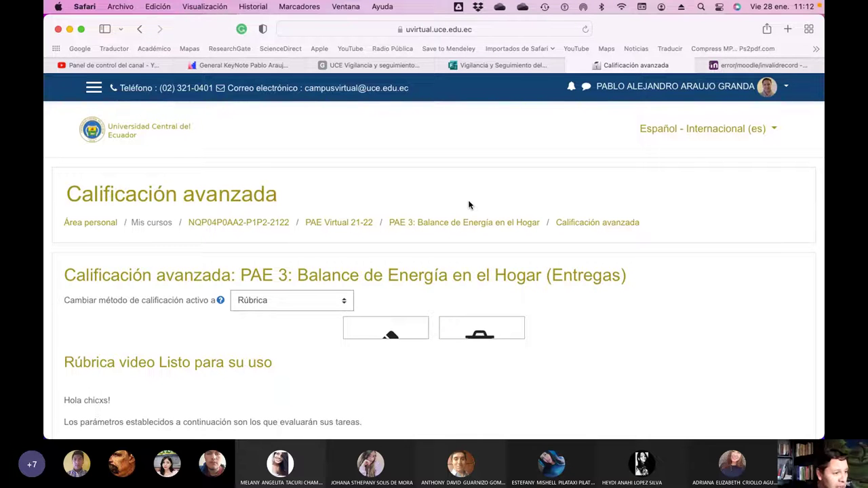
left_click(278, 229)
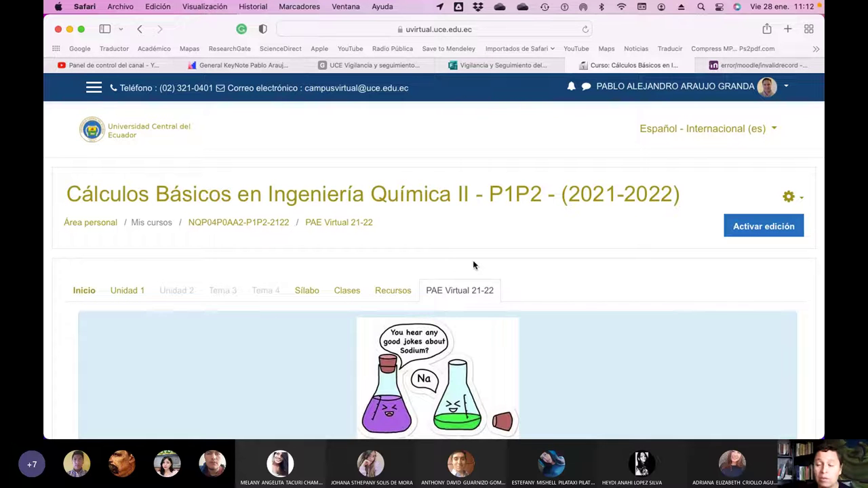
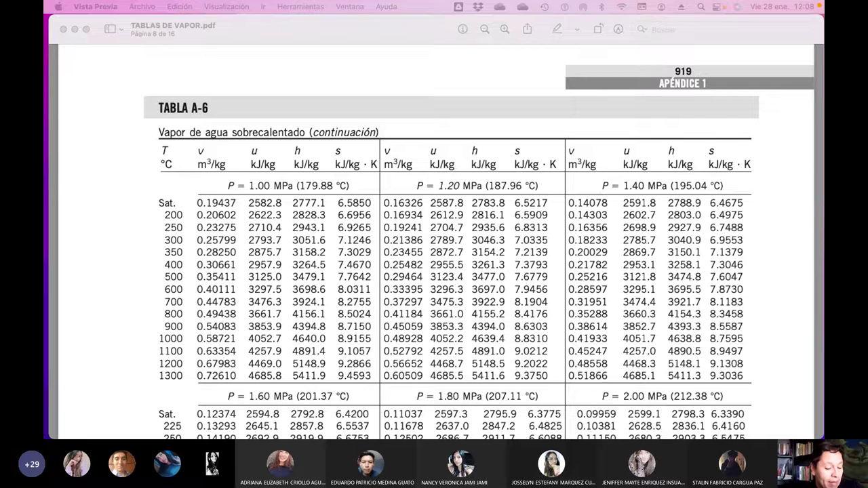
Switch to Safari and open the Resources and Design Tools page of spiraxsarco.com
key("super+Tab")
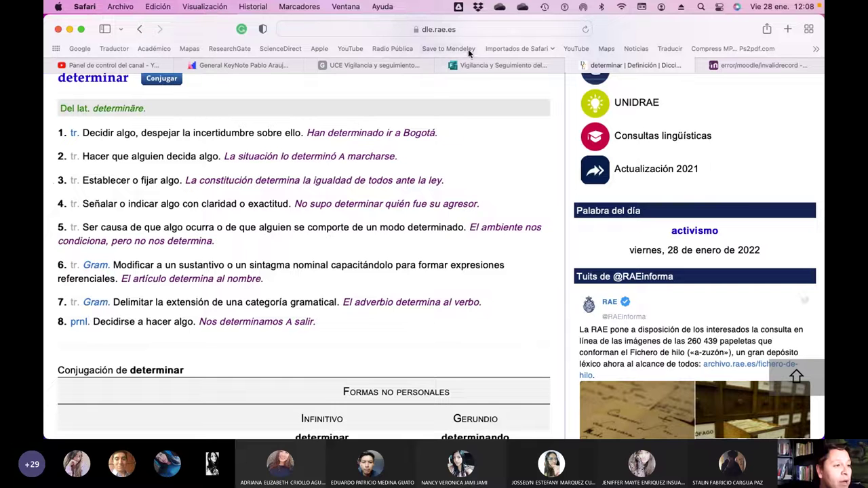
left_click(481, 29)
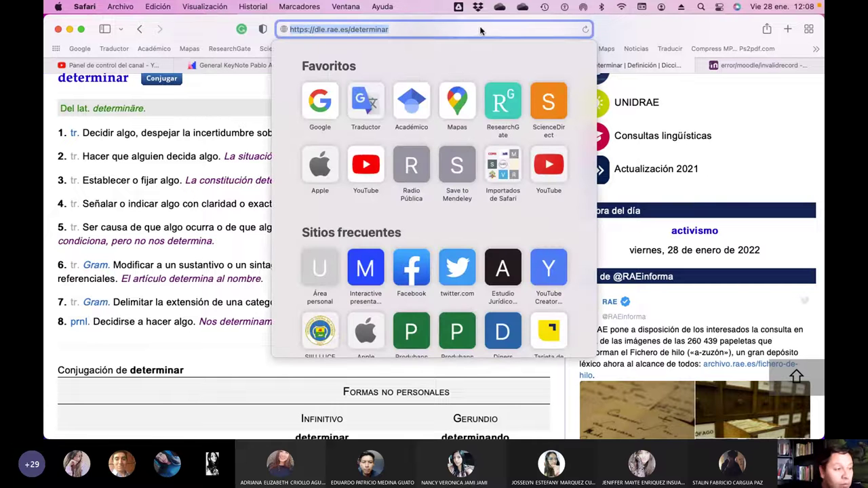
type("spi")
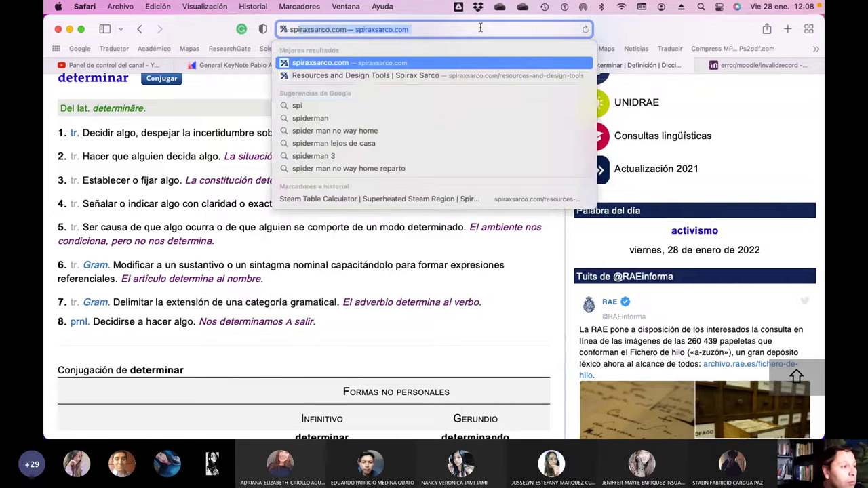
left_click(486, 28)
key("Return")
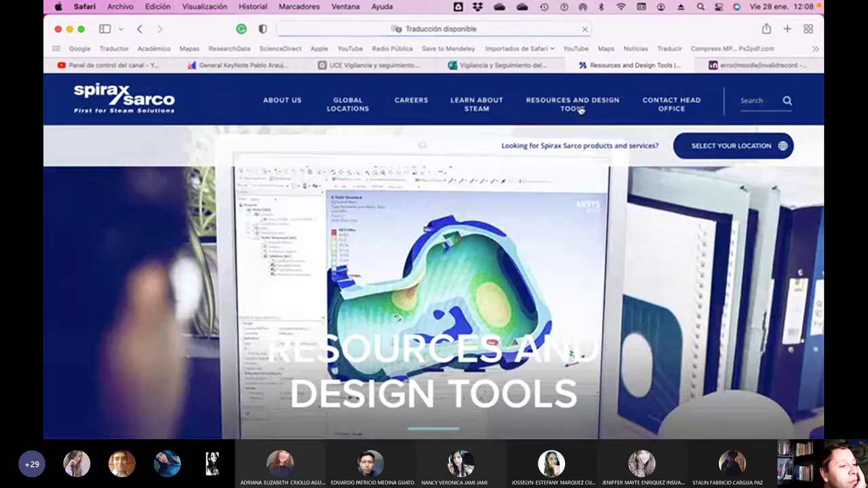
Expand the Steam Tables resources and open the Superheated Steam Region calculator
scroll(571, 216, "down", 3)
scroll(373, 282, "down", 10)
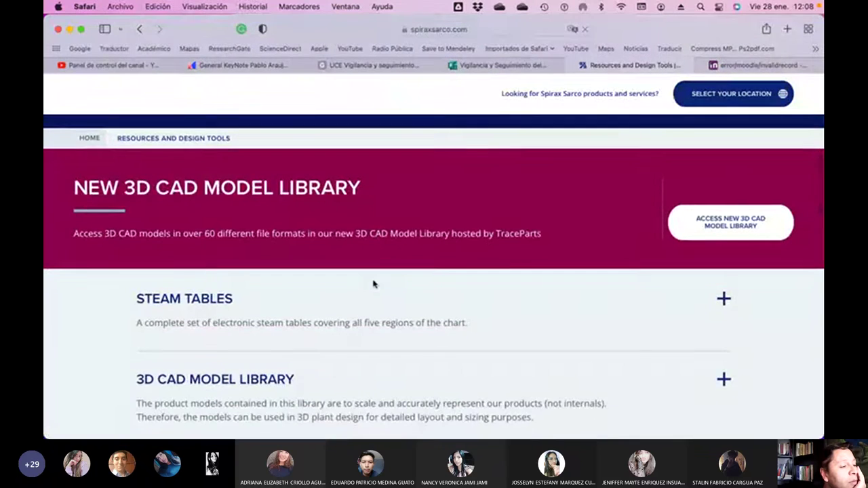
left_click(210, 233)
scroll(208, 231, "down", 3)
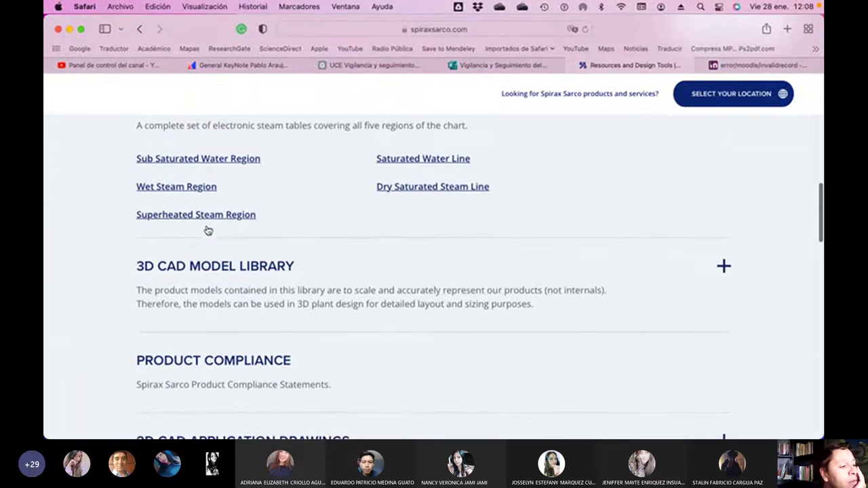
left_click(222, 217)
scroll(531, 300, "down", 5)
scroll(531, 304, "down", 4)
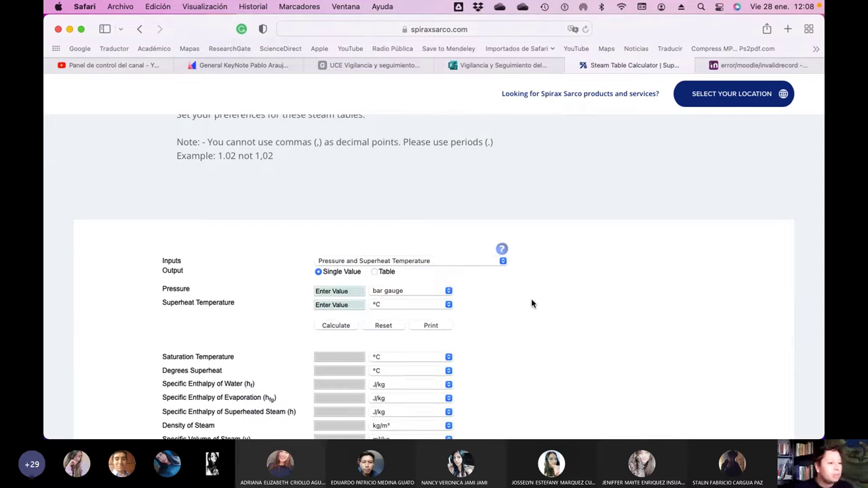
Calculate the superheated steam properties as a single value for a pressure of 1 bar gauge and a superheat temperature of 200 °C
scroll(560, 293, "down", 1)
scroll(746, 285, "down", 4)
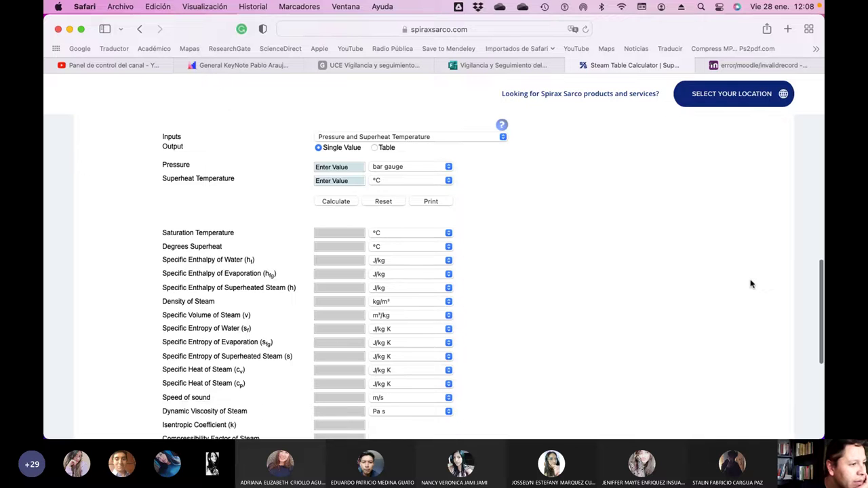
left_click(377, 149)
left_click(318, 149)
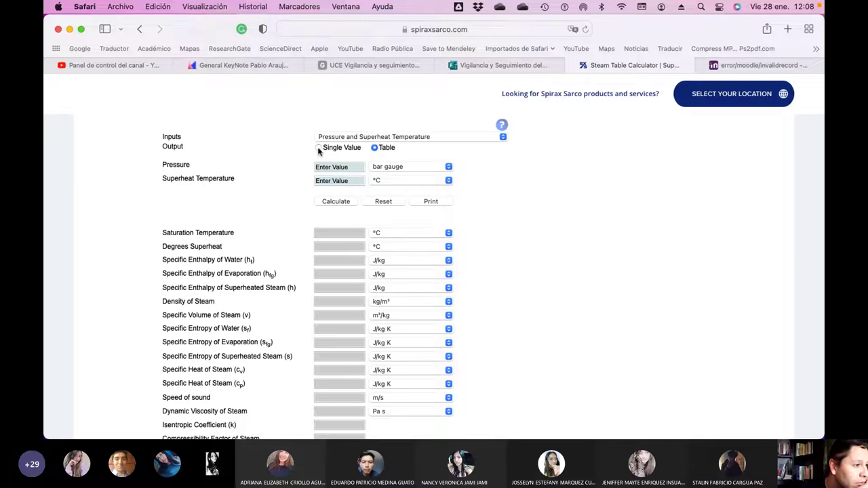
left_click(356, 168)
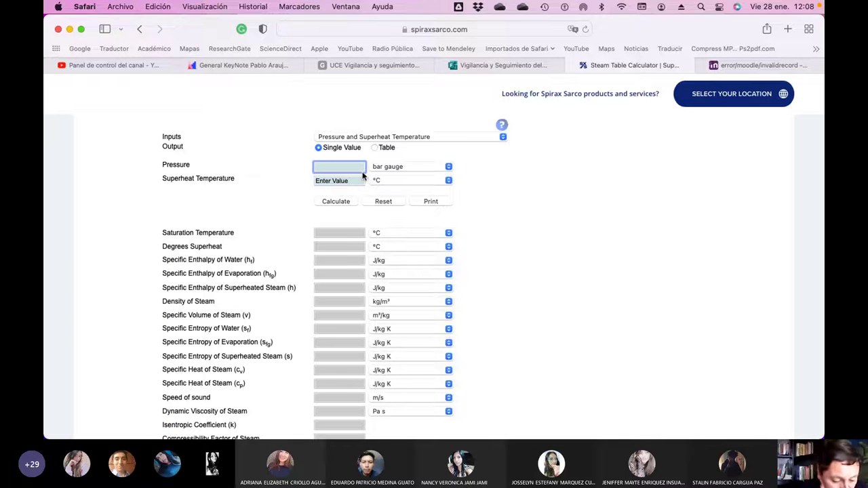
type("1")
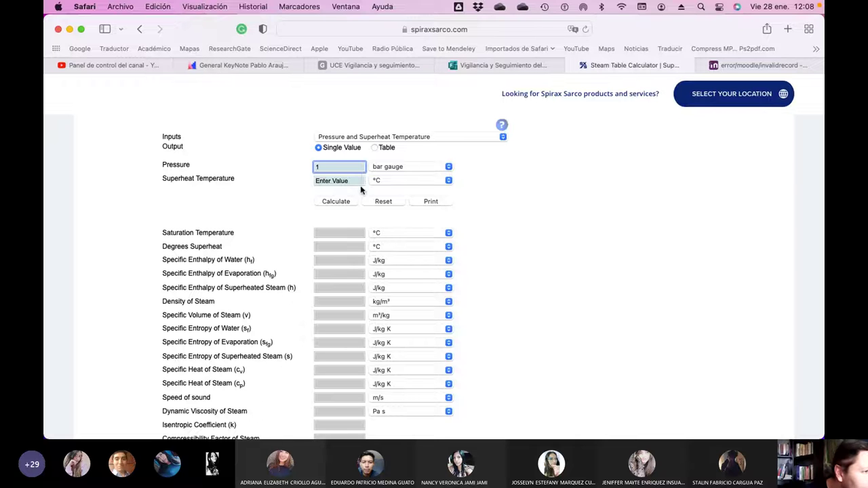
left_click(356, 182)
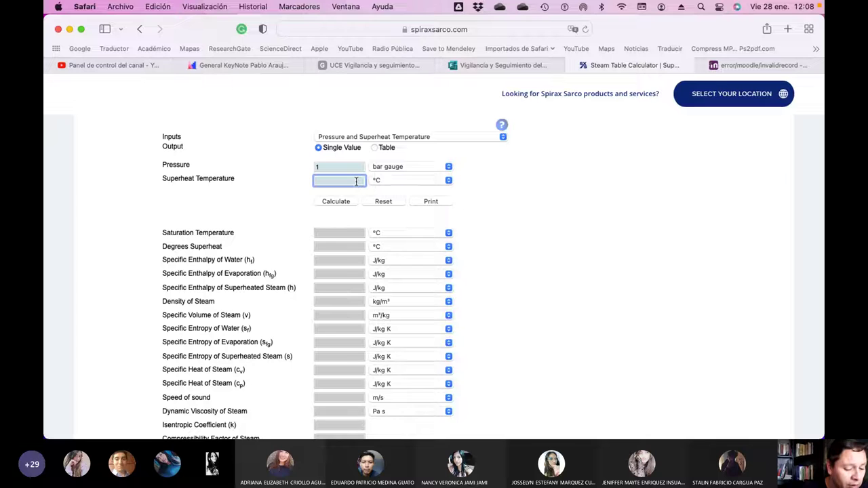
type("200")
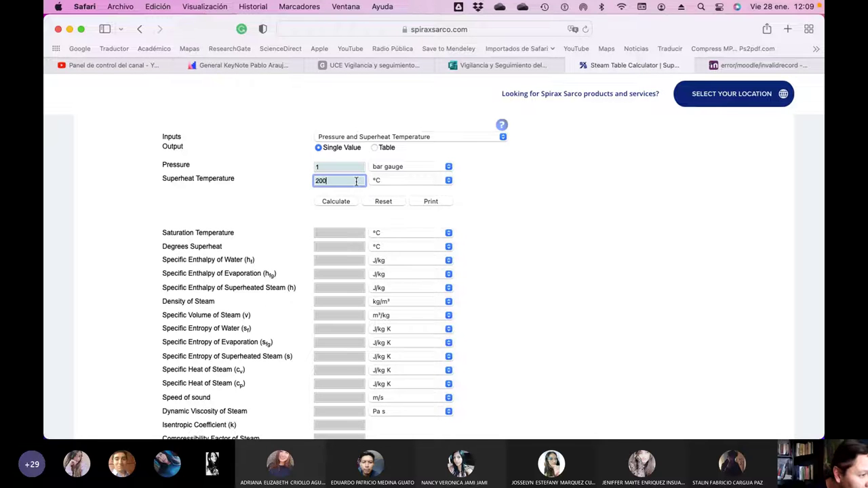
left_click(344, 202)
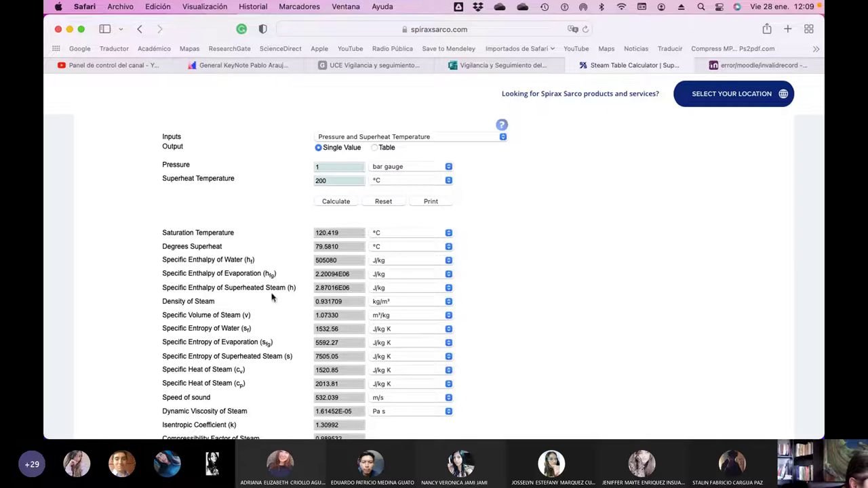
Set the unit of Specific Enthalpy of Superheated Steam (h) to kJ/kg and recalculate
left_click(447, 289)
left_click(428, 298)
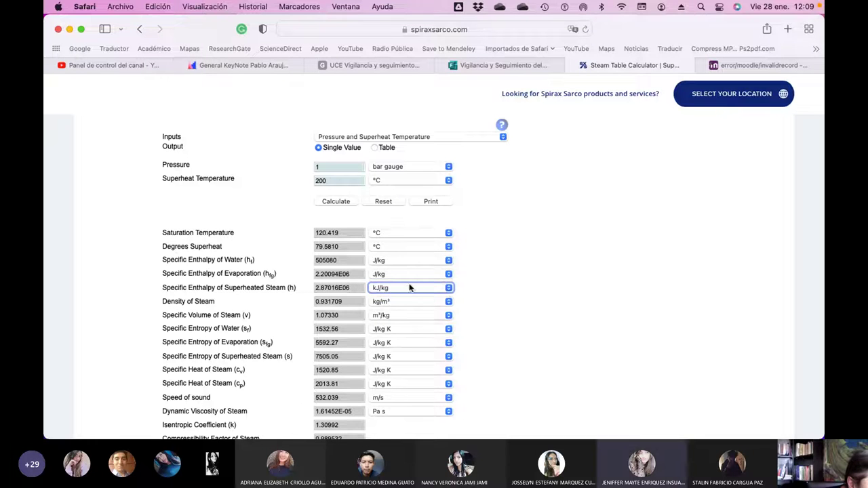
left_click(348, 202)
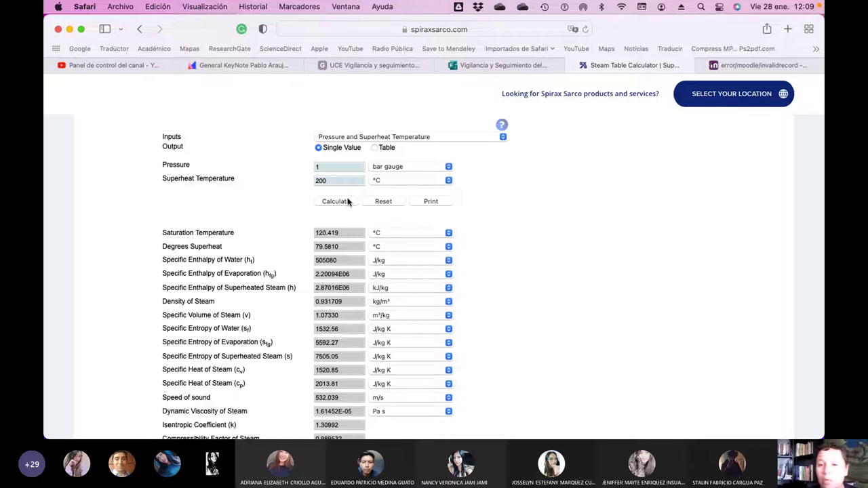
left_click(348, 202)
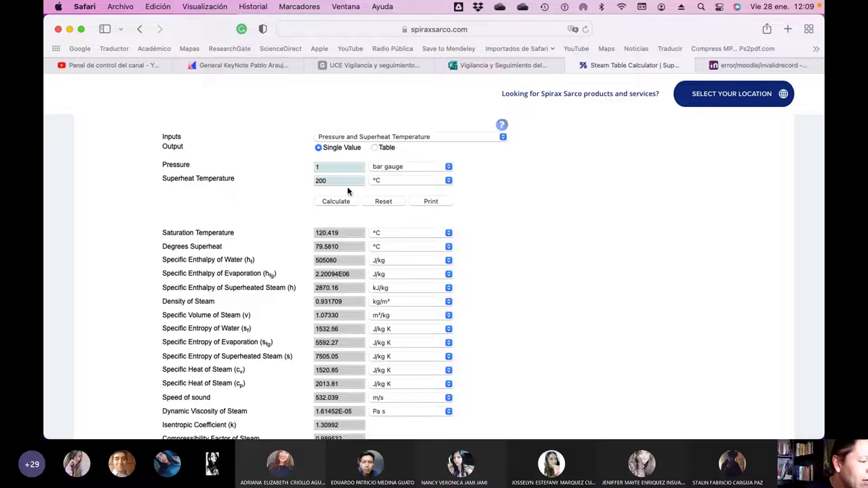
Recalculate the superheated steam properties with the superheat temperature set to 400 °C
left_click(343, 181)
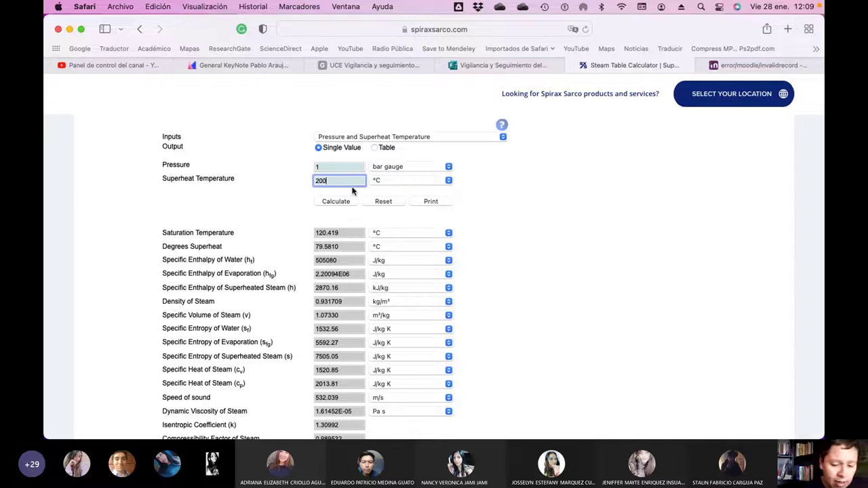
key("BackSpace")
key("BackSpace")
key("BackSpace")
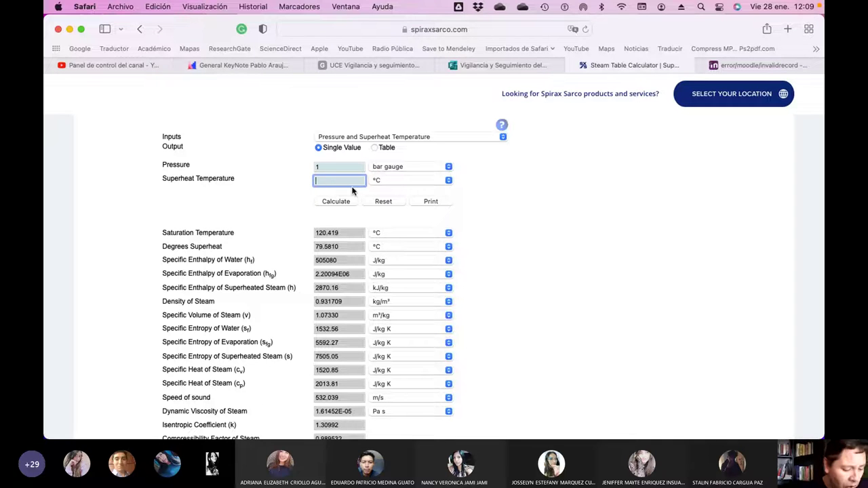
type("400")
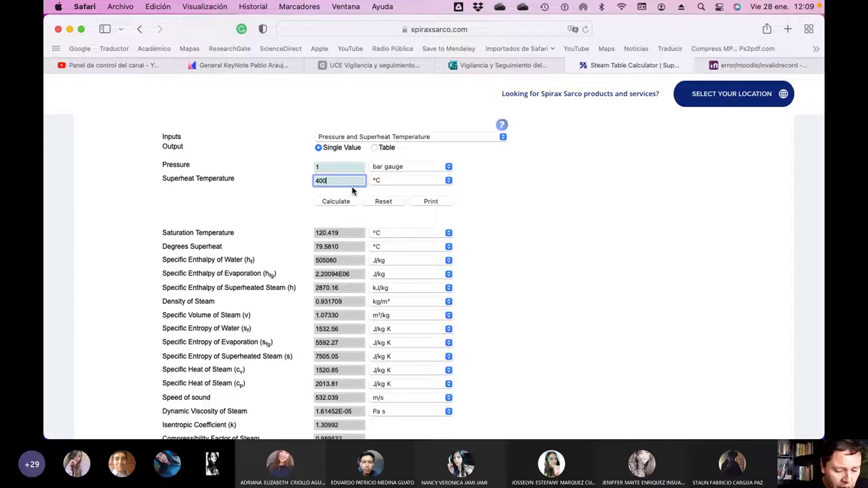
left_click(328, 203)
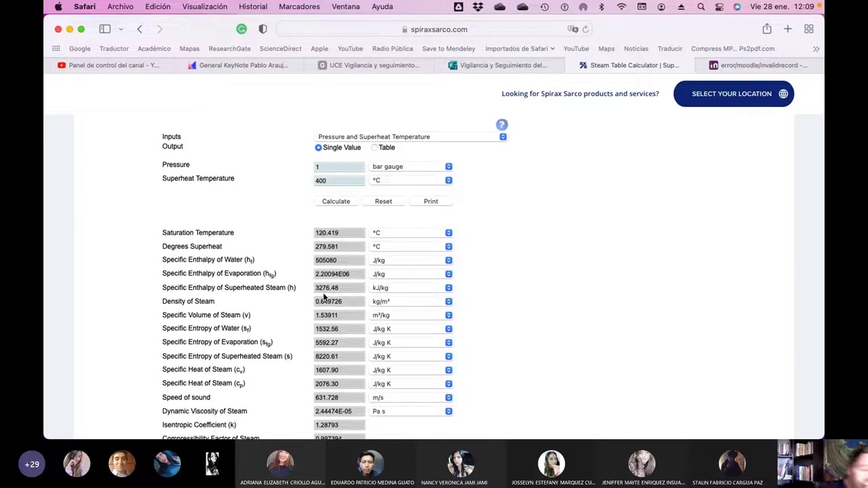
Switch to Microsoft Excel and create a blank workbook
mouse_move(717, 434)
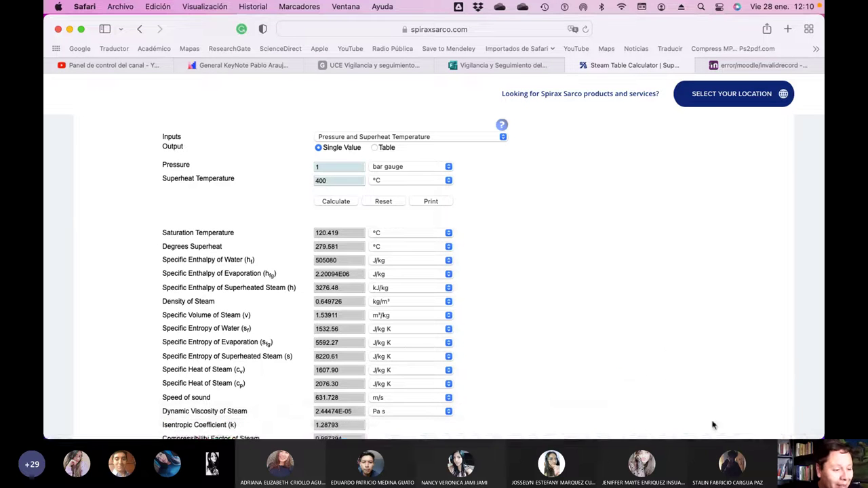
left_click(605, 419)
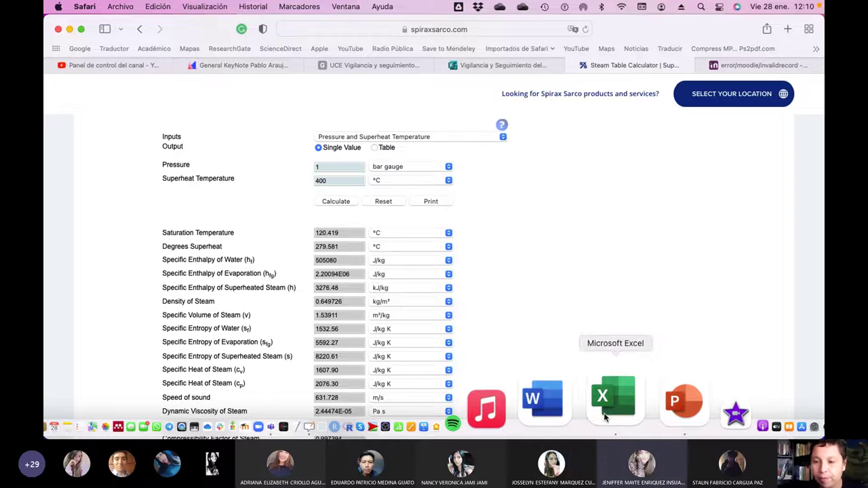
left_click(606, 417)
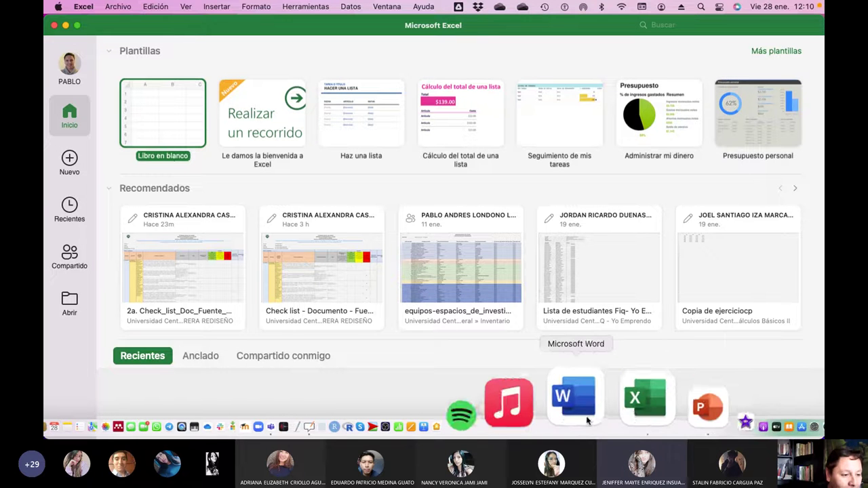
left_click(608, 410)
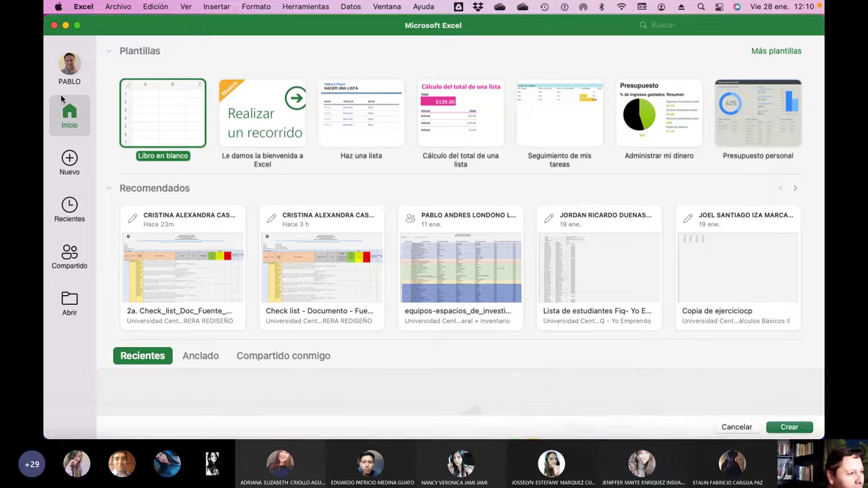
left_click(790, 427)
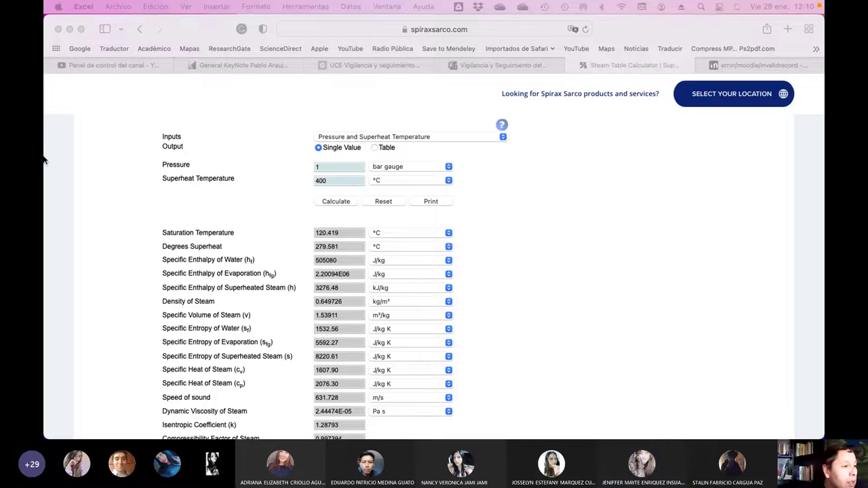
left_click(224, 27)
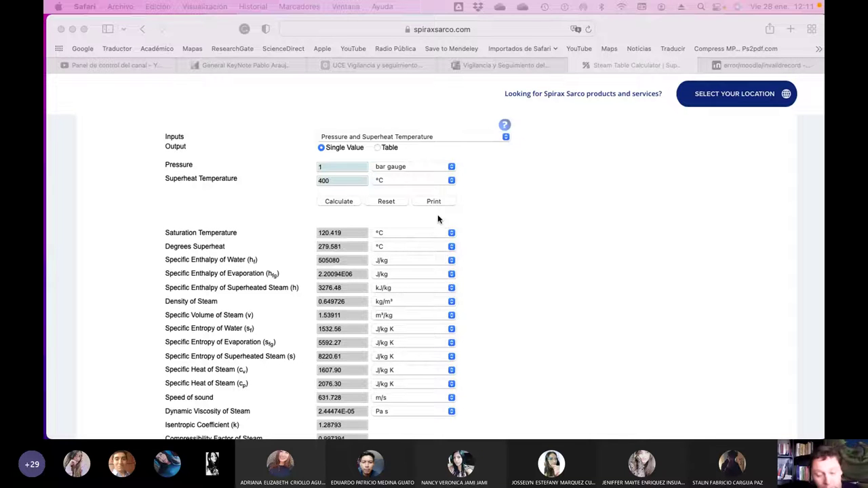
key("super+Tab")
key("super+Tab")
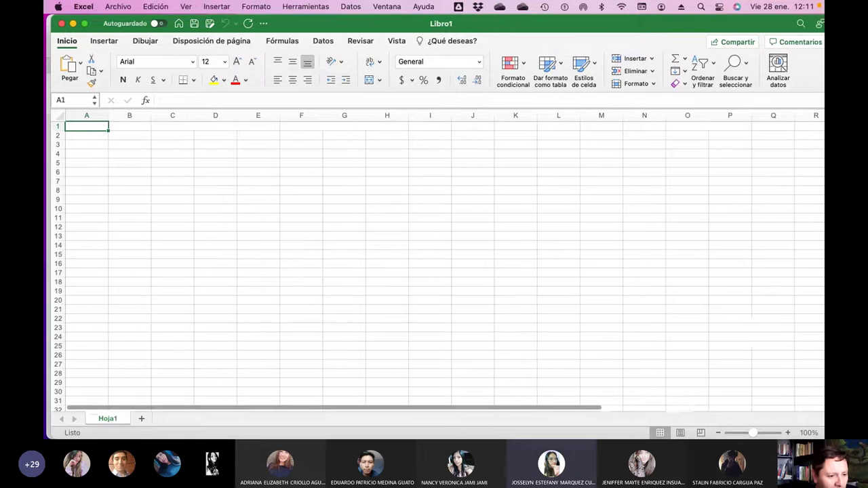
Enter the heading "P Baro" in cell A1 and the pressure 1 in cell A2
left_click_drag(757, 435, 764, 435)
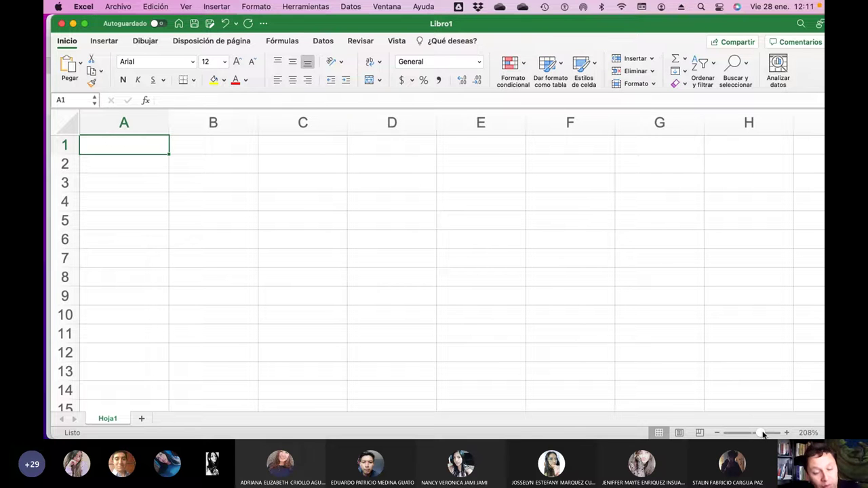
mouse_move(729, 414)
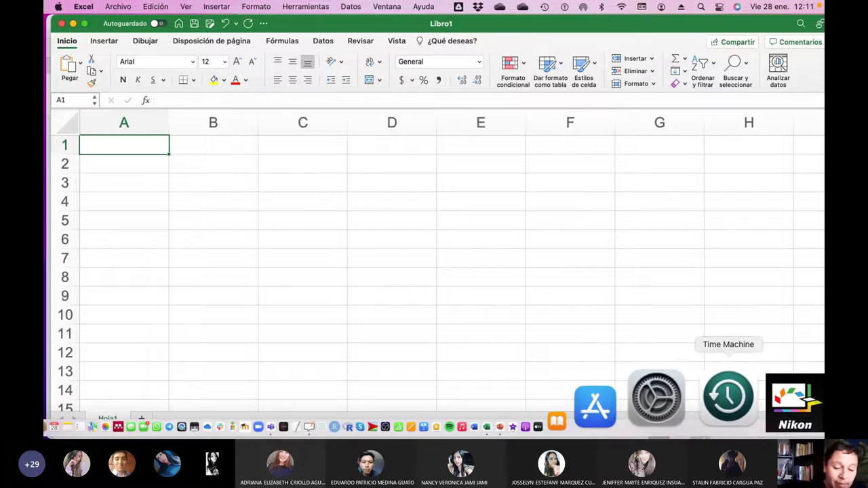
type("P Barom")
key("BackSpace")
key("Return")
type("1")
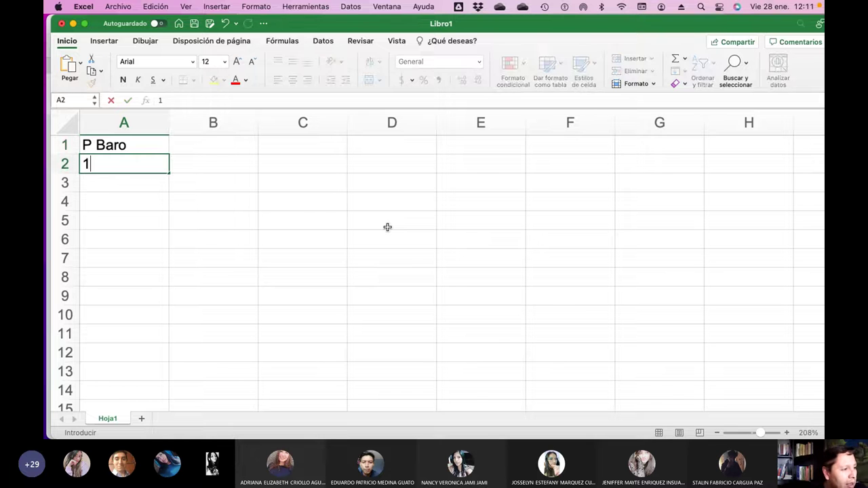
key("Return")
Enter the heading "t(ºC)" in cell B1, with the temperatures 200 in B2 and 400 in B3
key("Up")
key("Right")
key("Up")
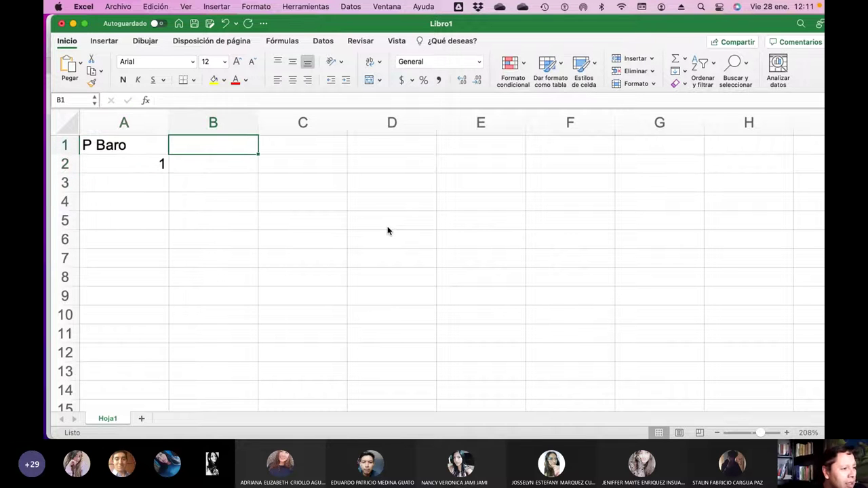
type("t")
key("Return")
key("Up")
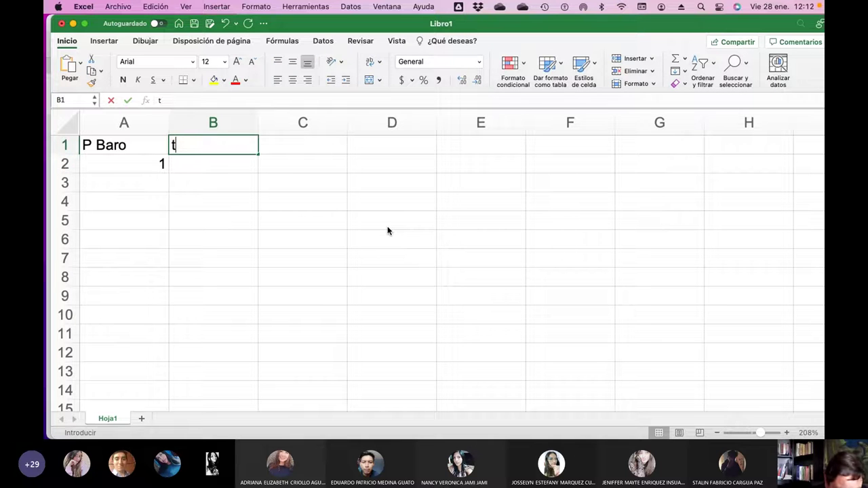
key("F2")
type("(ºC)")
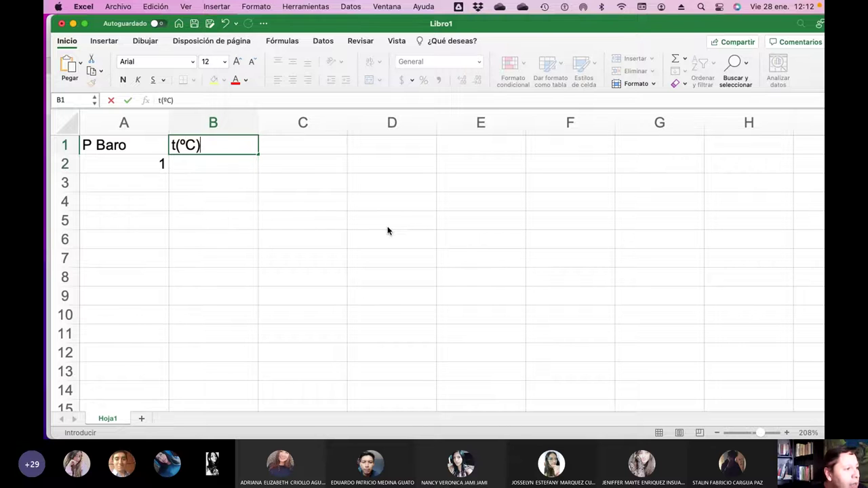
key("Return")
type("200")
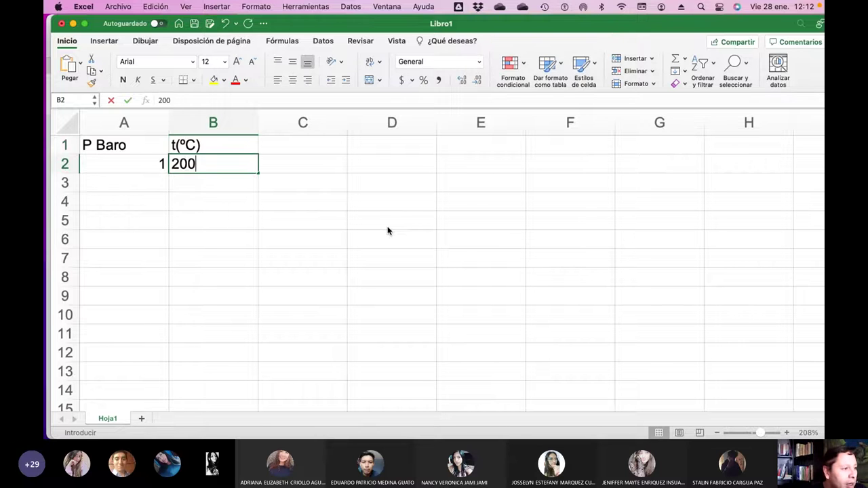
key("Return")
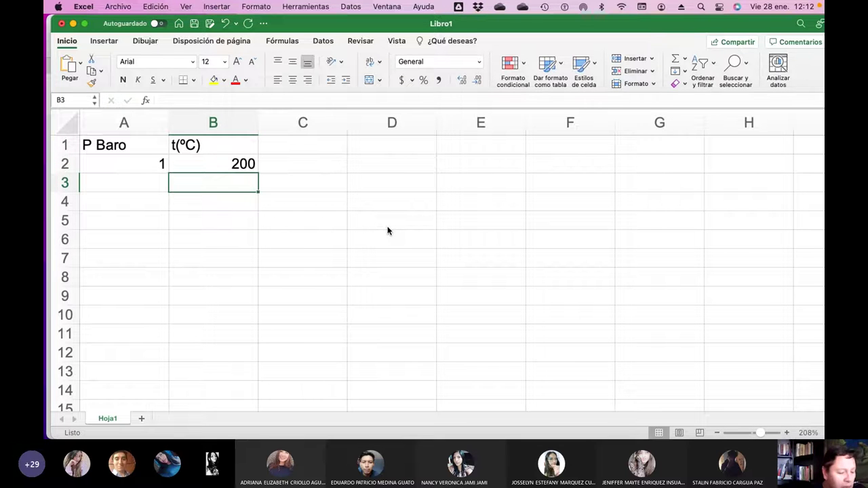
key("Up")
key("Up")
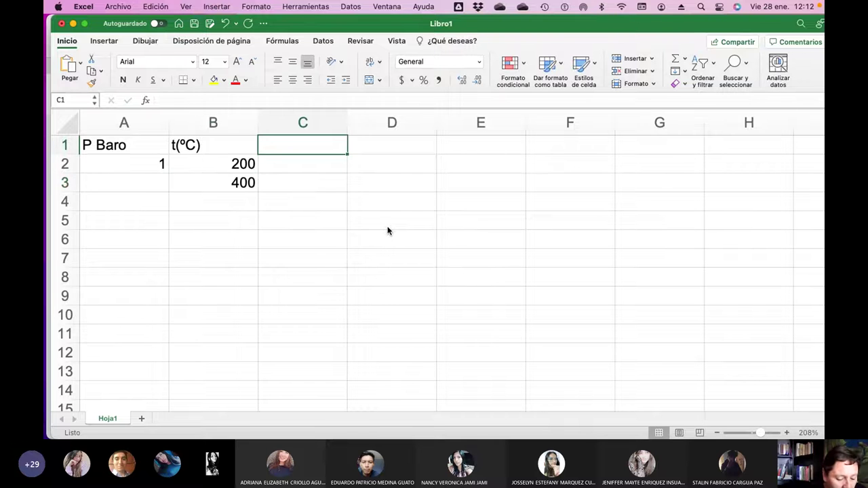
Enter the heading "ΔH (KJ/kg)" in cell C1
type("ΔH (Kj/")
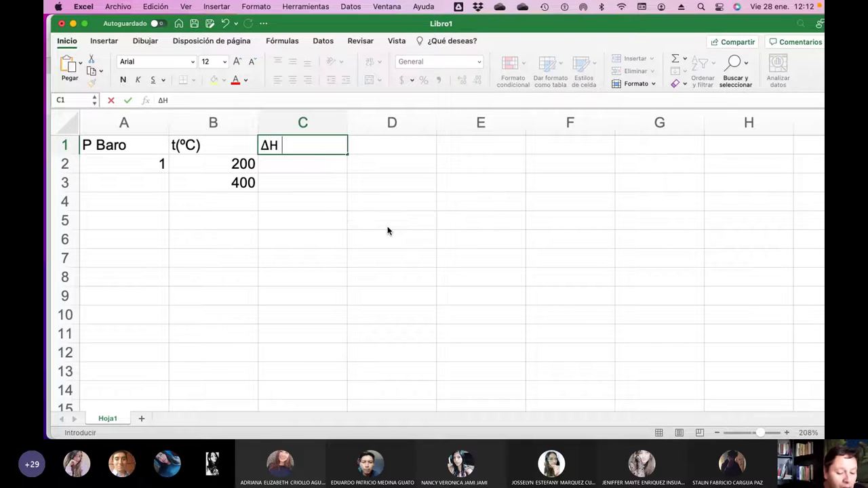
key("BackSpace")
key("BackSpace")
type("J/kg)(")
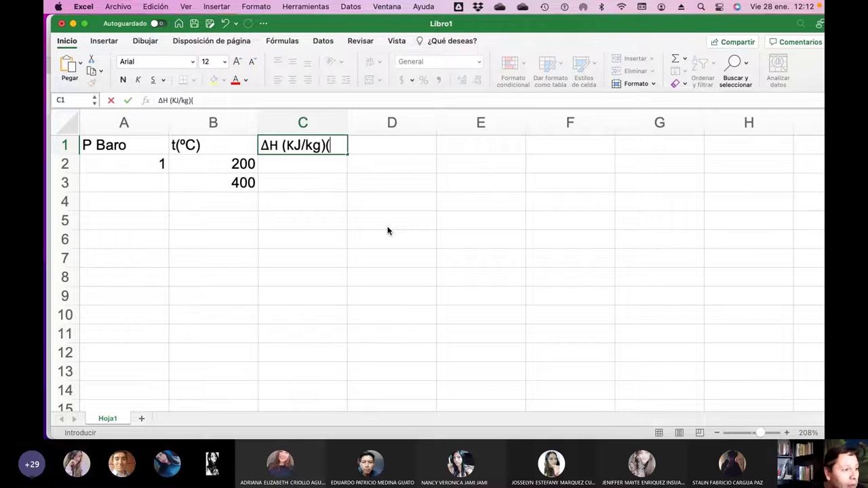
key("BackSpace")
key("Return")
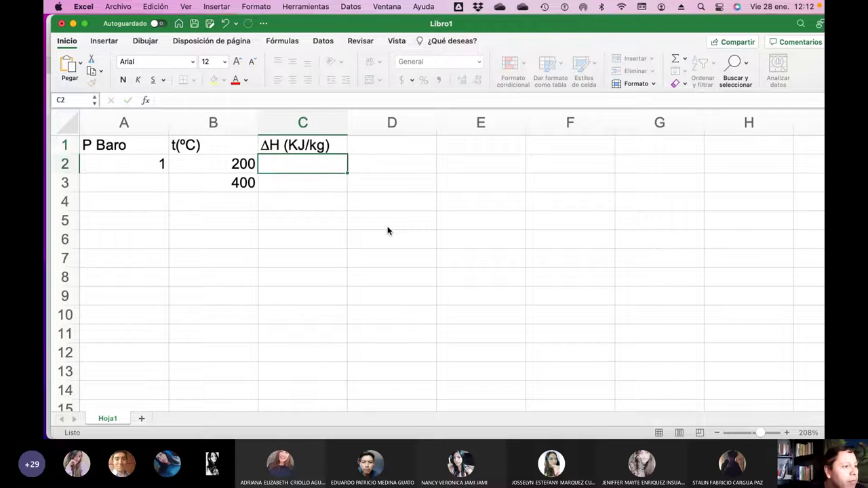
Look up the superheated steam's specific enthalpy at 400 °C in Safari and record it as 3276 in cell C3 of the Excel sheet
key("super+Tab")
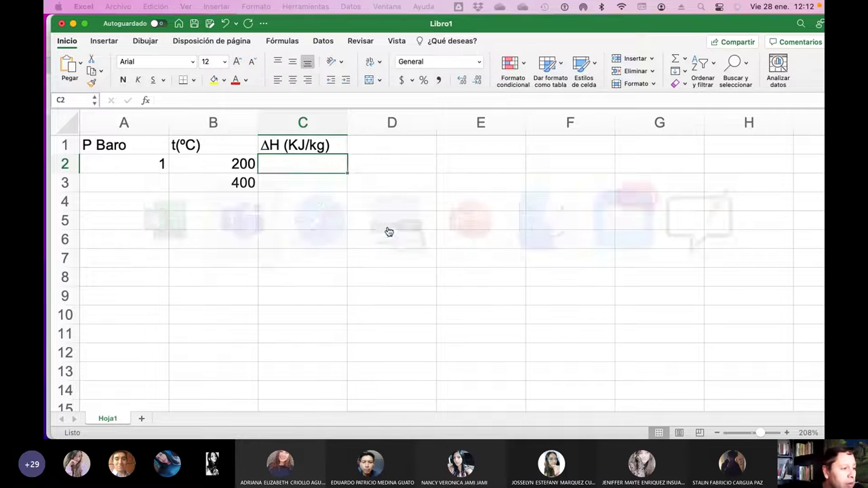
key("super+Tab")
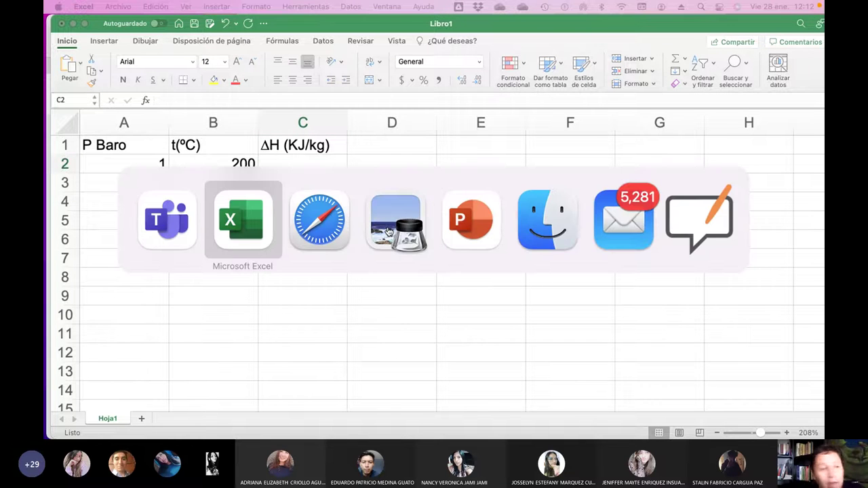
key("super+Tab")
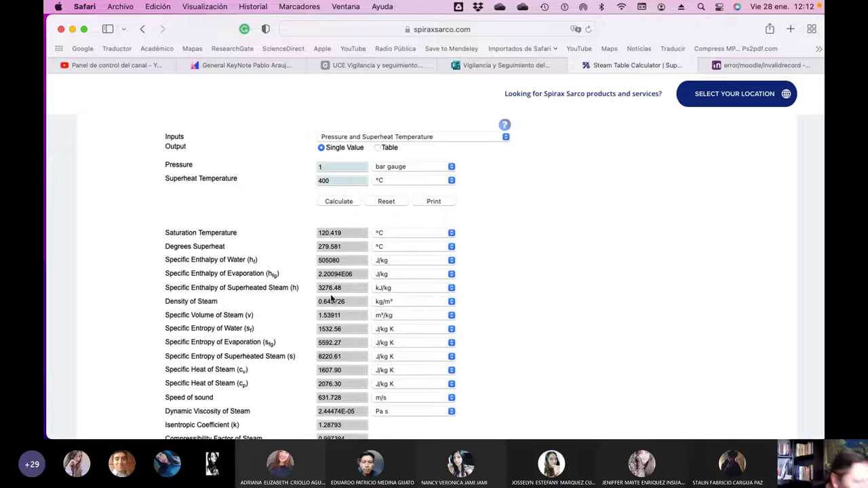
key("super+Tab")
key("super+Tab")
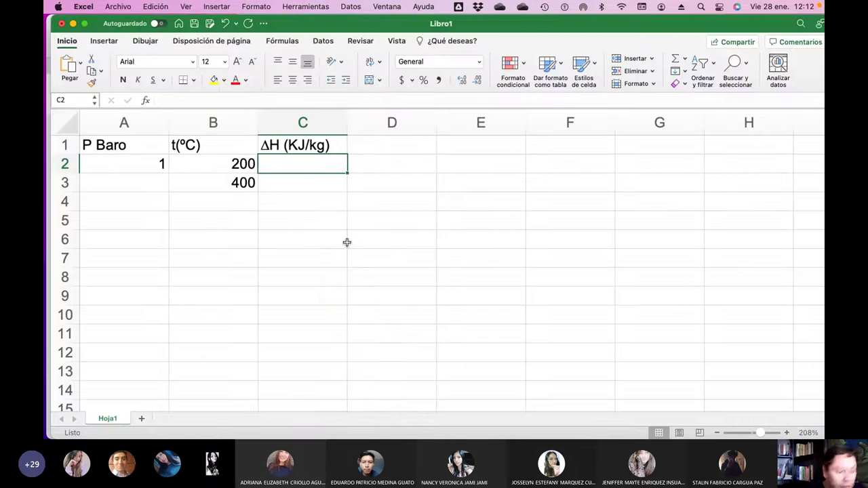
key("Down")
type("327")
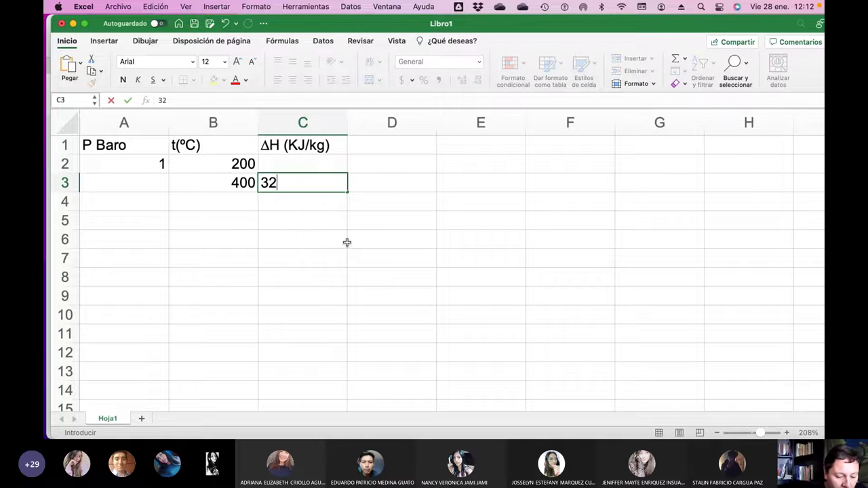
type("6")
key("Return")
key("Up")
key("Up")
Switch to the steam calculator in Safari and recalculate the properties for a superheat temperature of 200 °C
key("super+Tab")
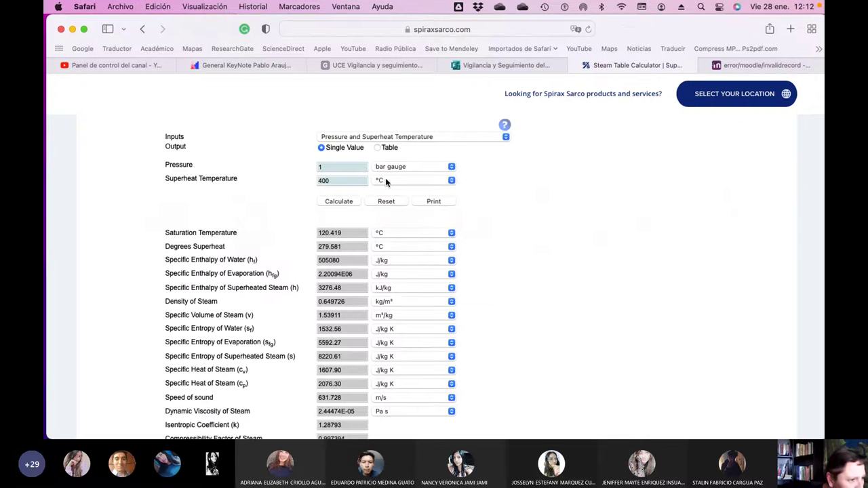
left_click(356, 180)
key("BackSpace")
key("BackSpace")
key("BackSpace")
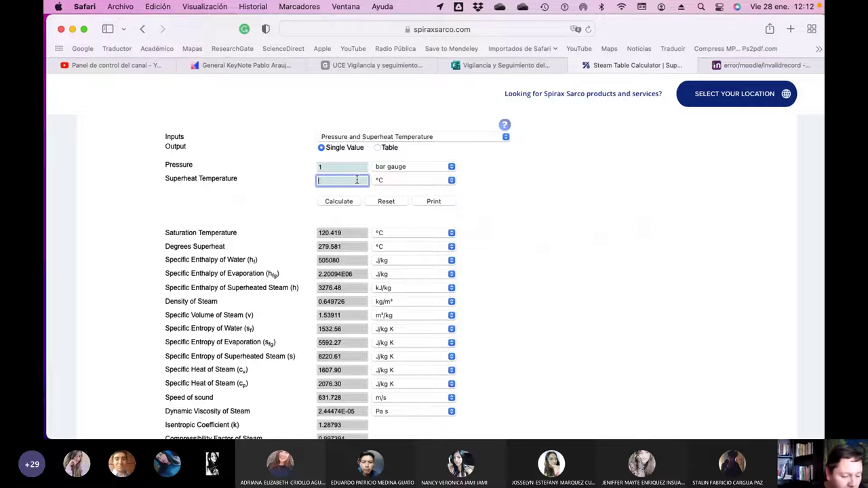
type("200")
left_click(352, 203)
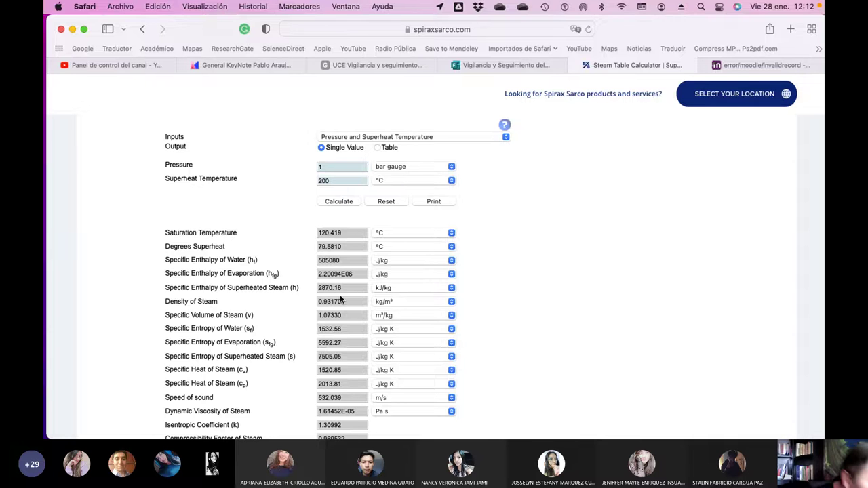
Read the superheated steam's specific enthalpy at 200 °C in the calculator and record it as 2870 in cell C2 of the Excel sheet
scroll(330, 301, "up", 5)
scroll(340, 300, "down", 5)
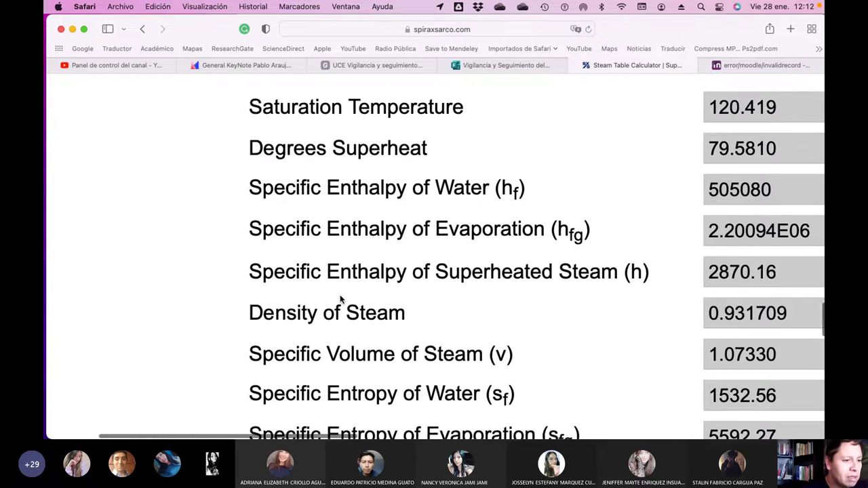
scroll(341, 297, "up", 3)
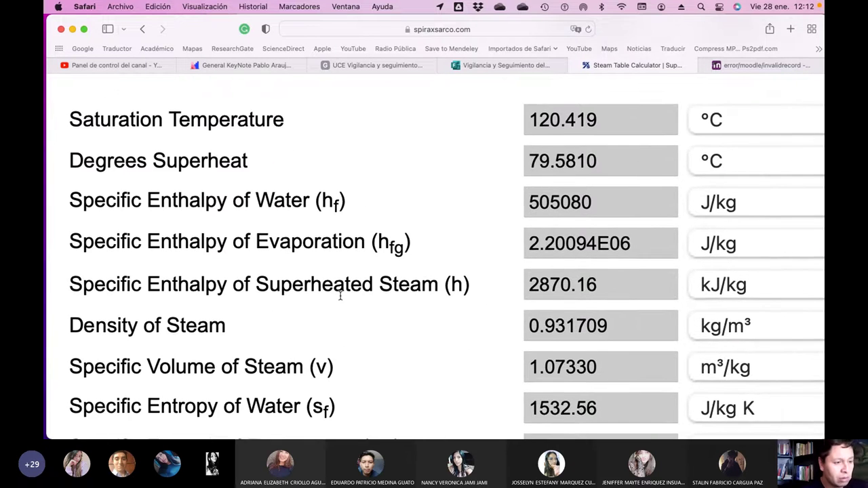
key("super+Tab")
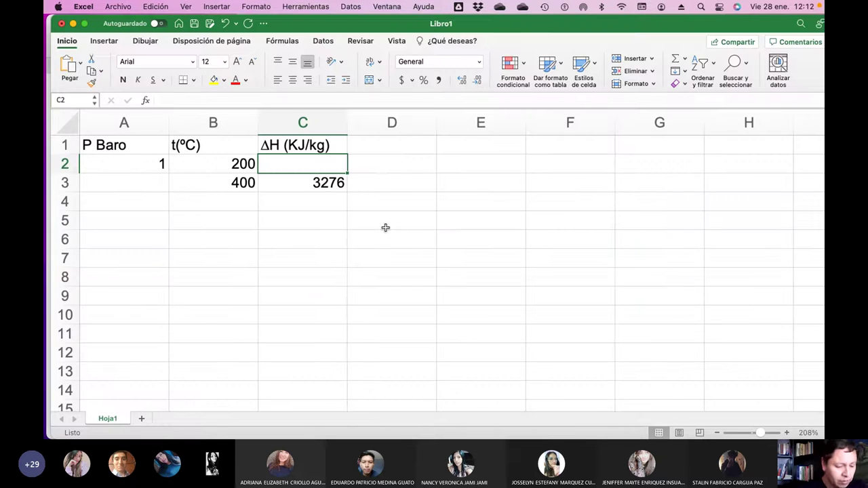
type("2870")
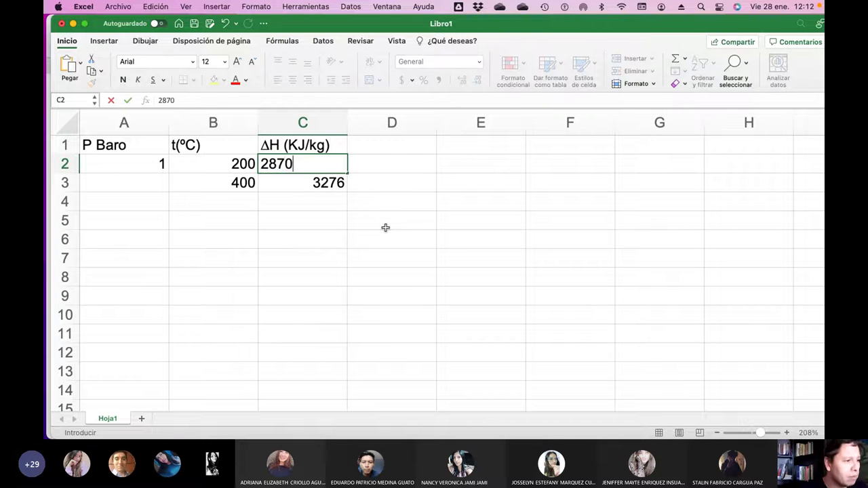
key("Return")
Enter the heading "Cambio ΔH" in cell D1
key("Right")
key("Right")
key("Left")
key("Right")
key("Left")
key("Up")
key("Up")
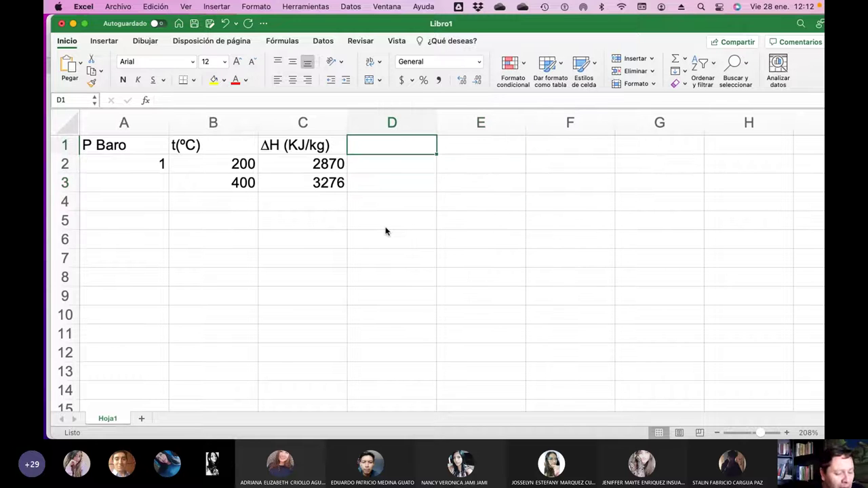
type("Cambio ΔH")
key("Return")
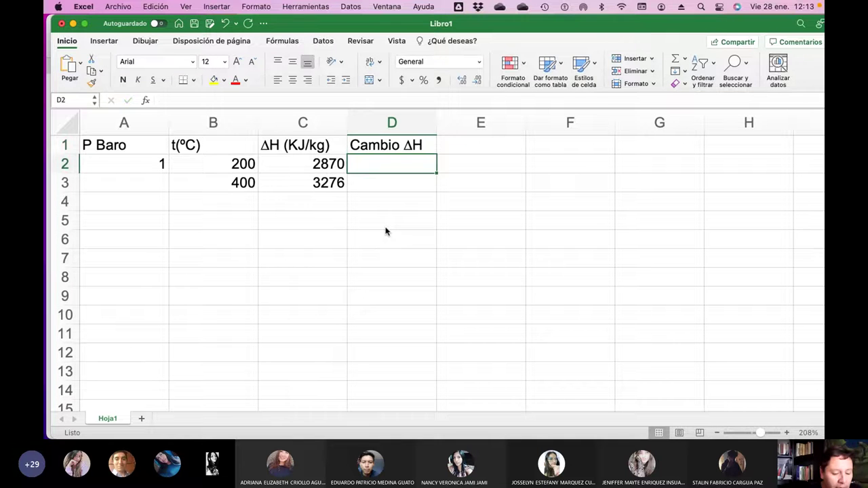
Calculate the enthalpy change in cell D2 with the formula =C3-C2
type("=")
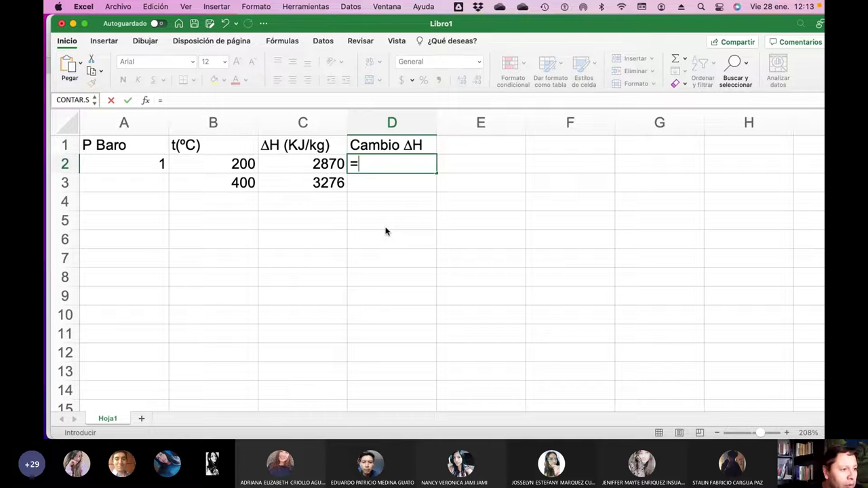
left_click(337, 183)
type("-")
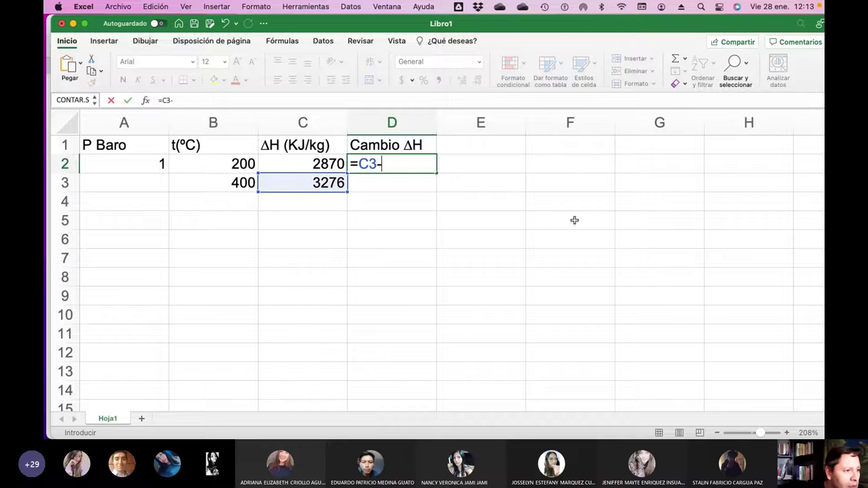
left_click(304, 163)
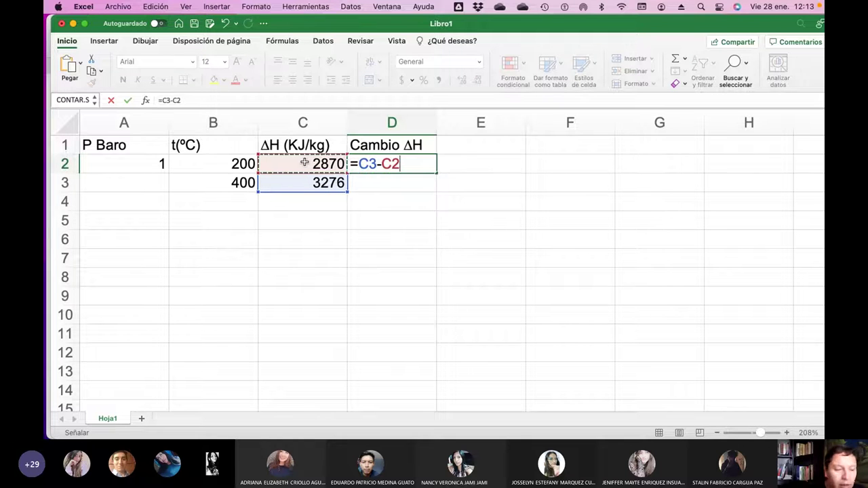
key("Return")
Enter the heading "Cambio ΔT" in cell E1
key("Up")
key("Up")
key("Right")
type("Cam,bio")
key("BackSpace")
key("BackSpace")
key("BackSpace")
key("BackSpace")
type("bio ‡")
key("BackSpace")
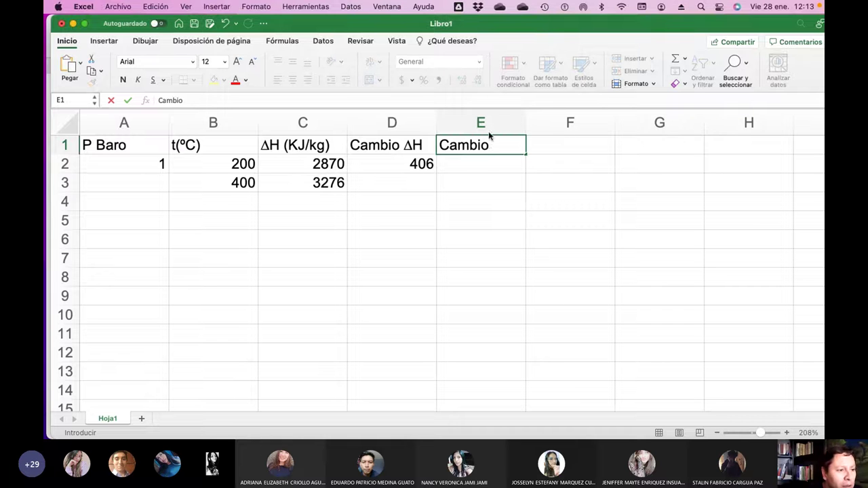
key("Escape")
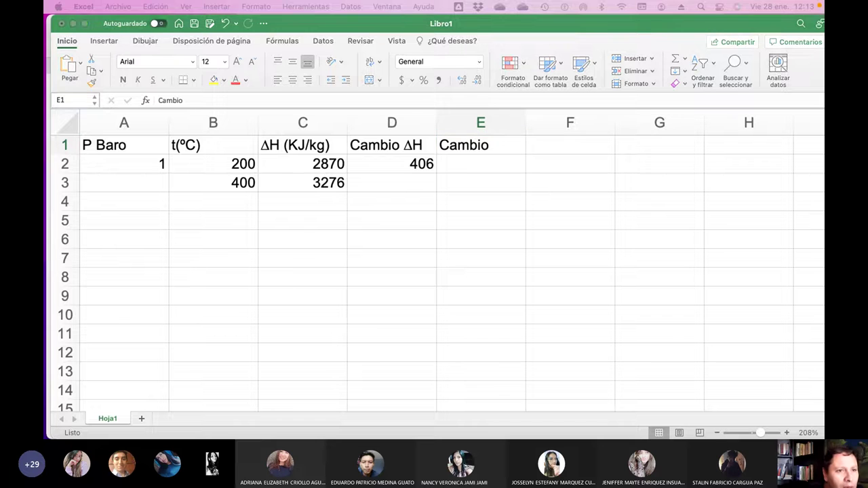
left_click(496, 143)
left_click(227, 101)
type("ΔT")
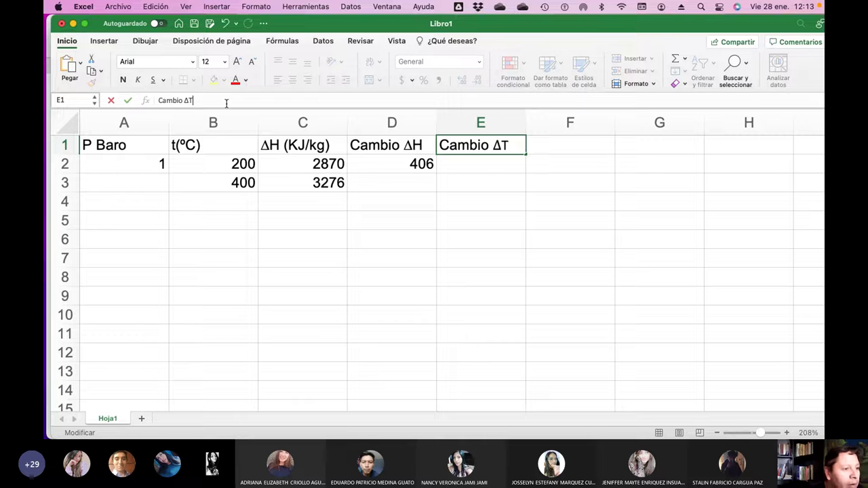
key("Return")
Calculate the temperature change in cell E2 with the formula =B3-B2
type("=")
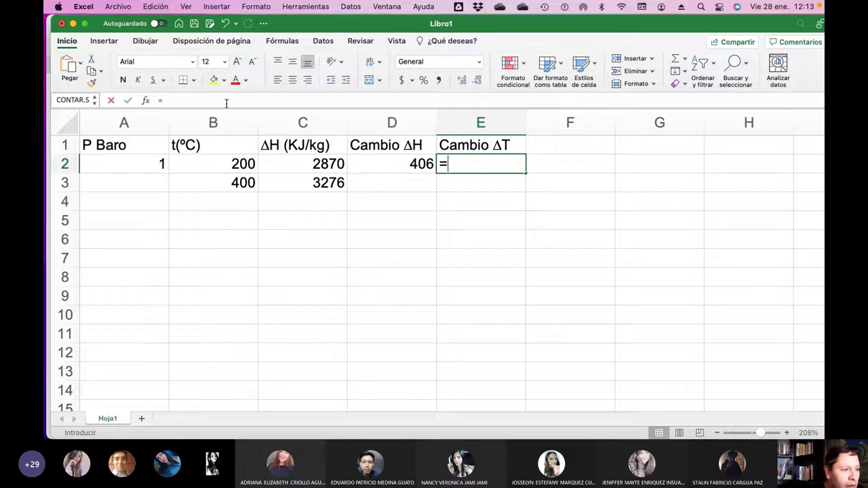
left_click(215, 176)
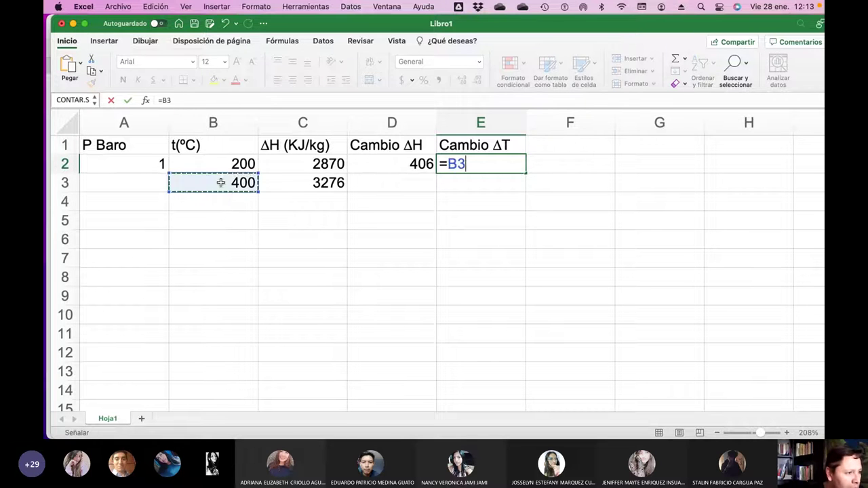
type("-")
left_click(224, 166)
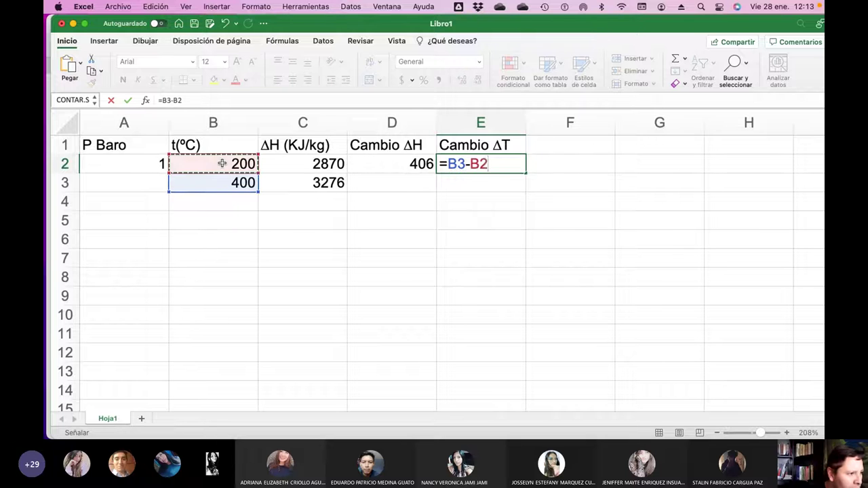
key("Return")
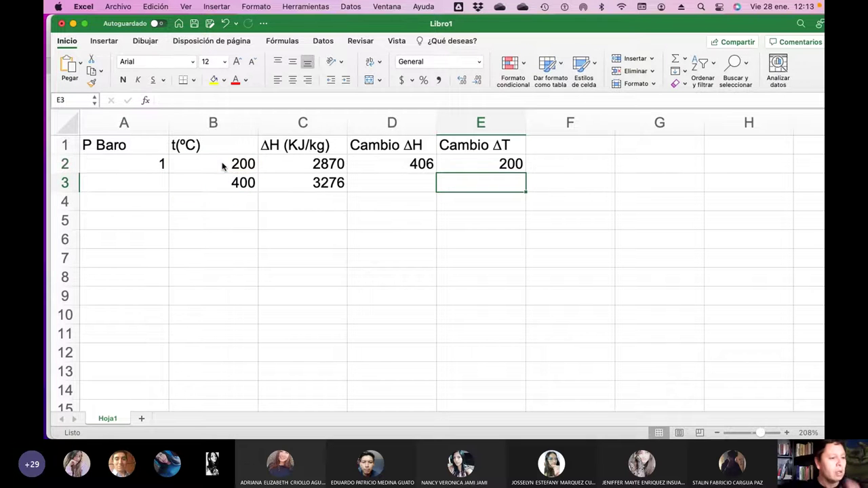
Enter the heading "ΔH/ΔT" in cell F1
key("Right")
key("Up")
key("Up")
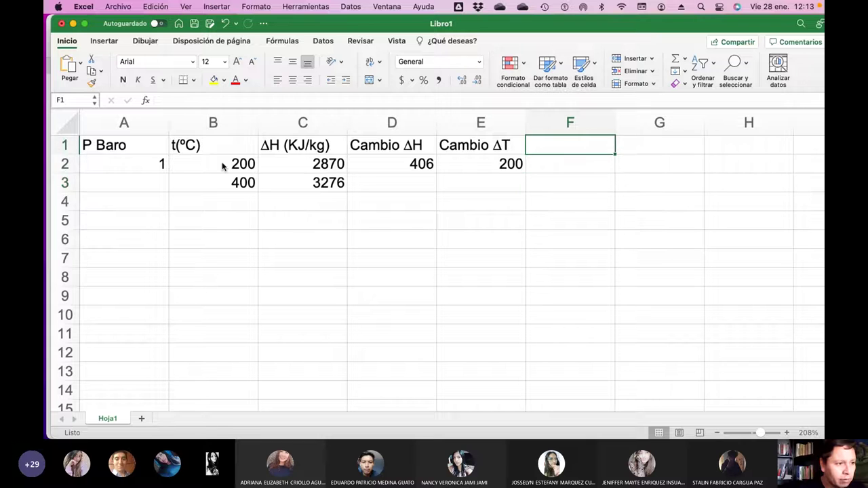
type("Δ")
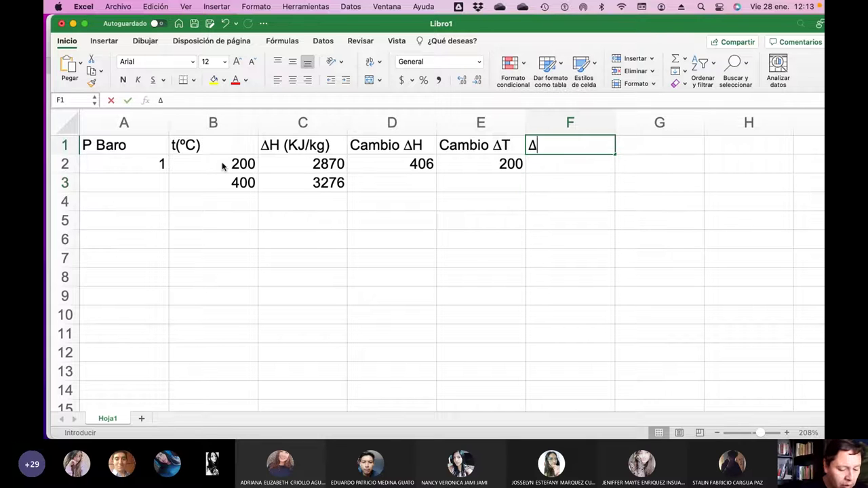
type("H/ΔT")
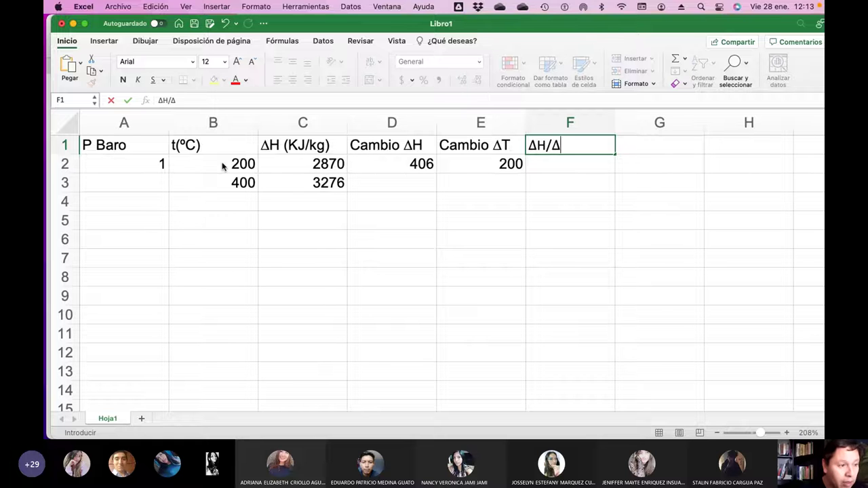
key("Return")
Calculate the ratio of enthalpy change to temperature change in cell F2 with the formula =D2/E2
type("=")
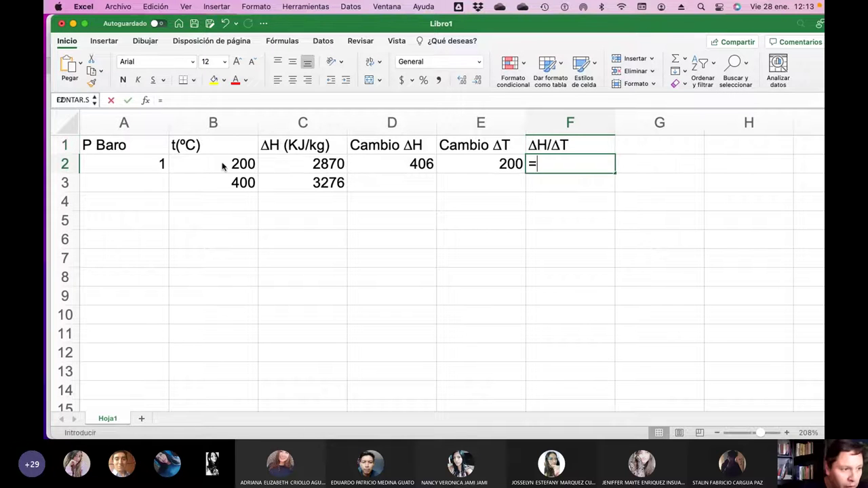
left_click(415, 166)
key("Up")
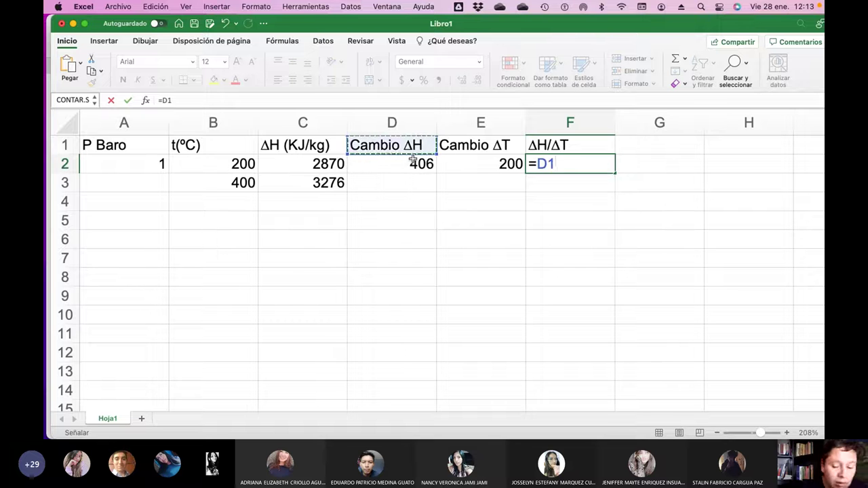
key("BackSpace")
key("BackSpace")
key("BackSpace")
type("=")
left_click(412, 164)
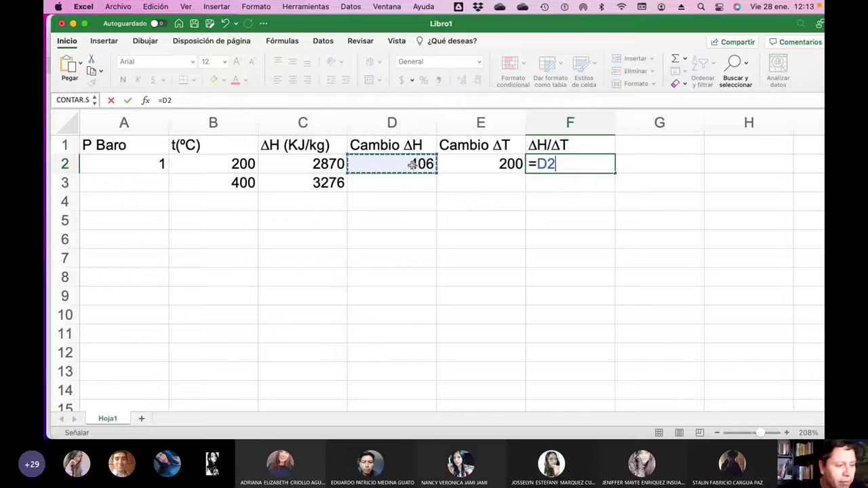
type("/")
left_click(467, 164)
key("Return")
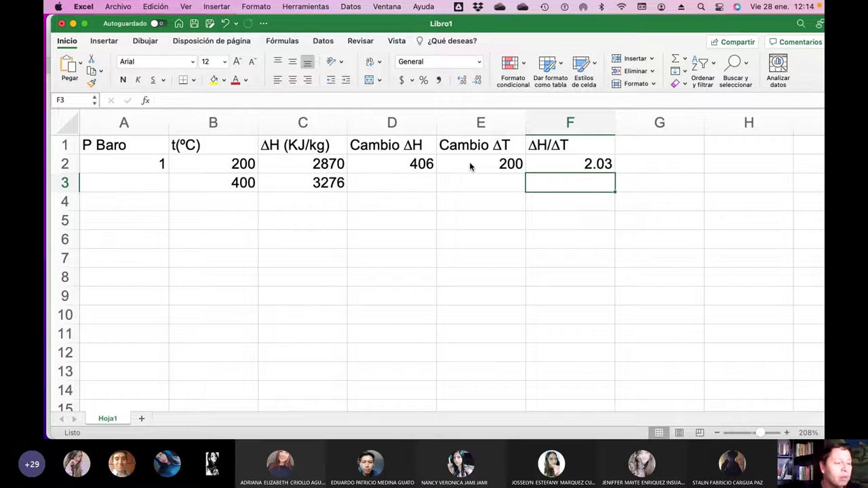
Copy the table in A1:F3 and paste the duplicate starting at cell A5
left_click_drag(88, 145, 563, 183)
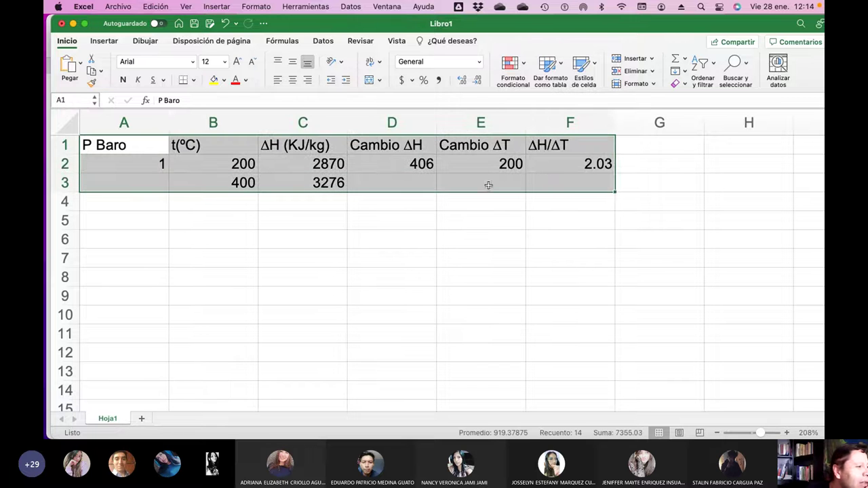
key("super+c")
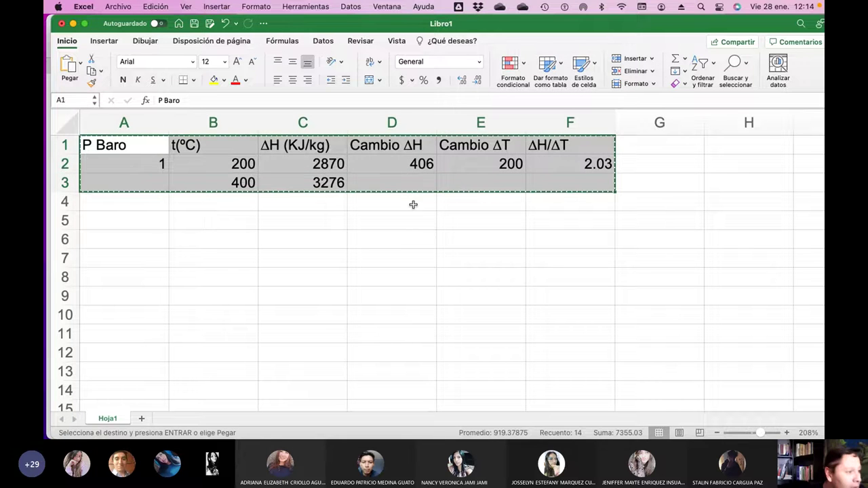
left_click(149, 219)
key("super+v")
Change the pressure heading of the duplicated table in cell A5 to "P Abs"
left_click(144, 221)
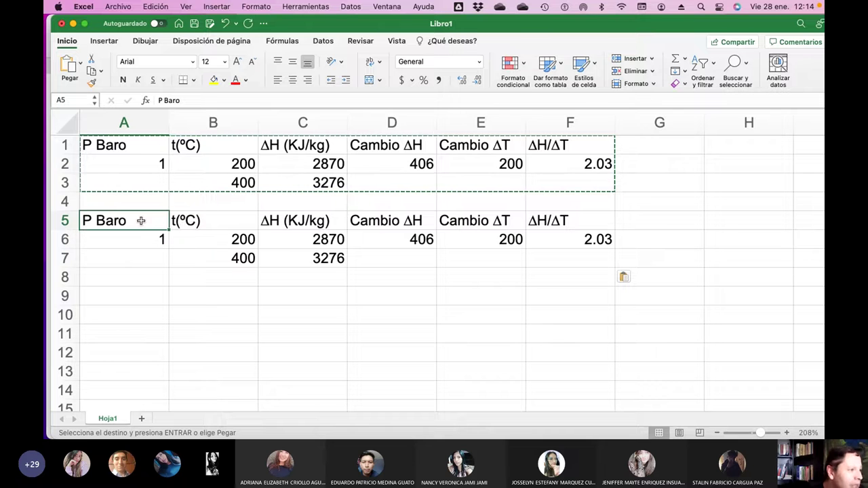
left_click(201, 99)
key("BackSpace")
key("BackSpace")
key("BackSpace")
key("BackSpace")
type("Abs")
key("Return")
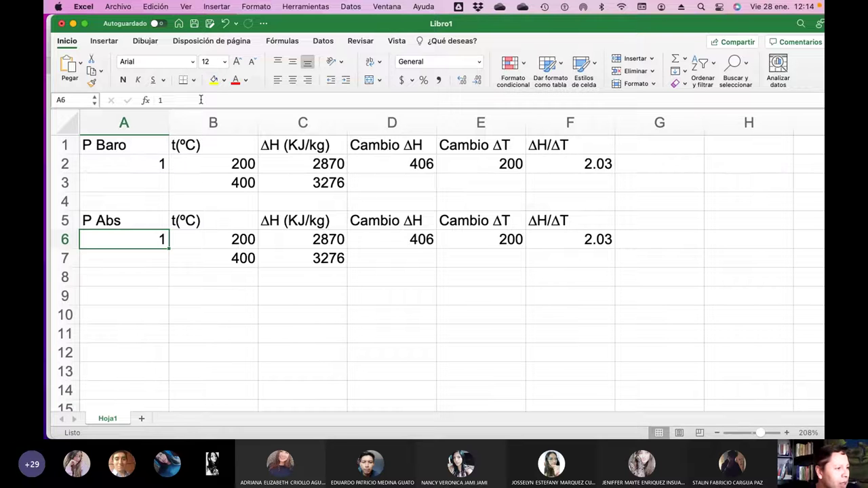
Switch to the steam calculator in Safari, set the pressure unit to bar absolute and recalculate for 1 bar and 200 °C
key("super+Tab")
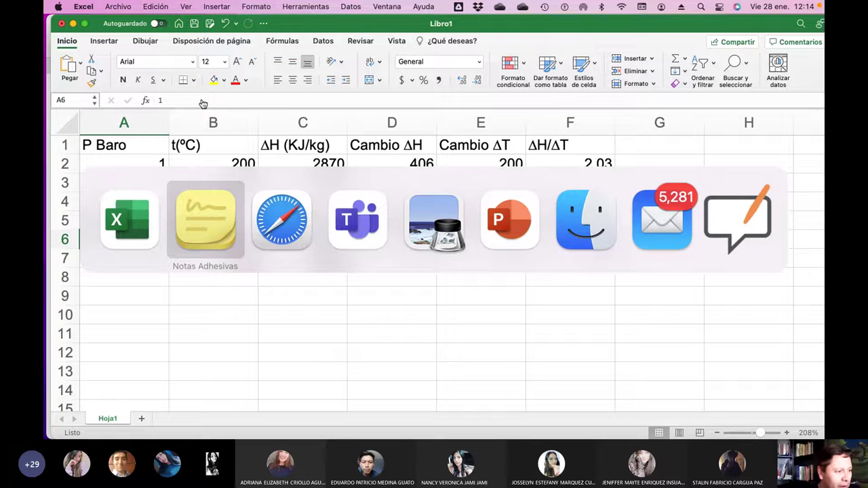
key("super+q")
scroll(459, 120, "up", 5)
scroll(556, 194, "right", 5)
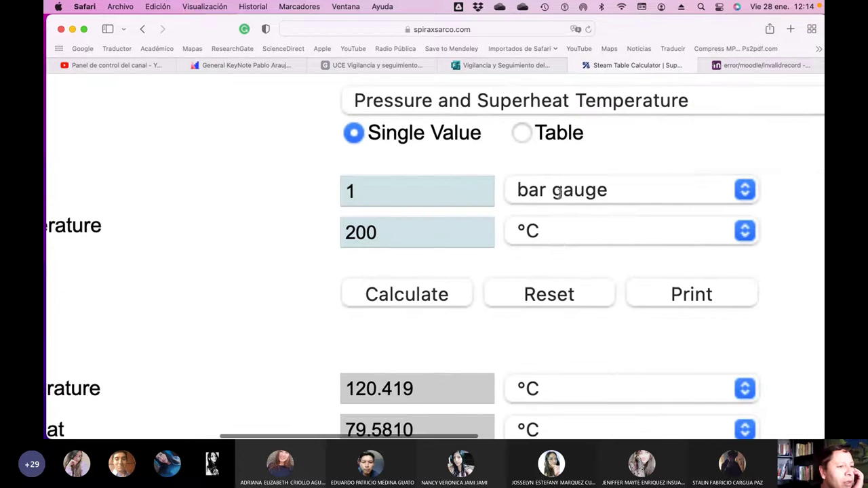
left_click(583, 195)
left_click(590, 168)
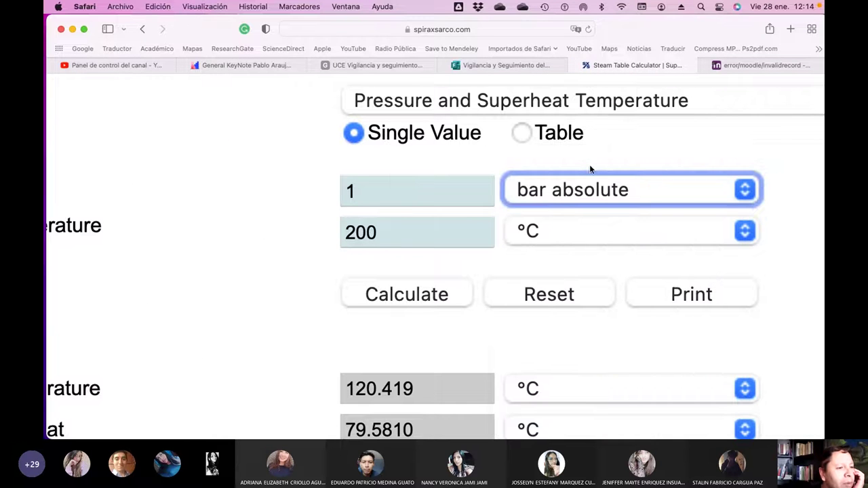
left_click(446, 300)
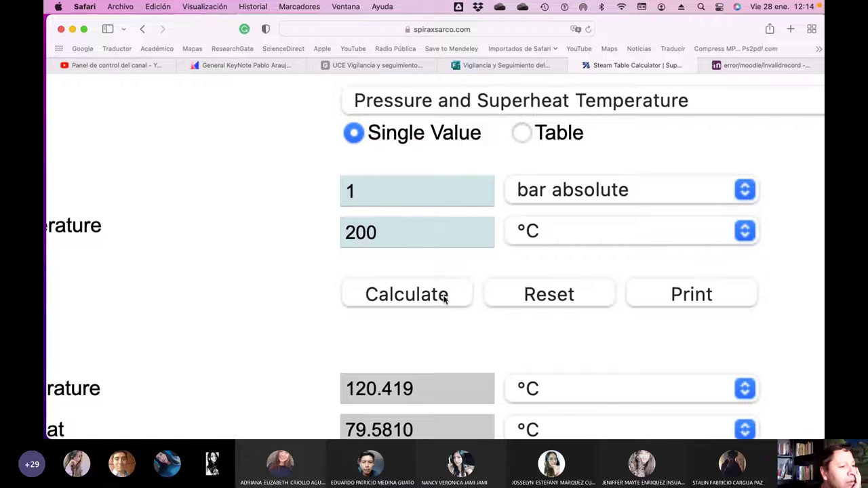
left_click(444, 299)
Review the results for 1 bar absolute, recalculate them and reload the steam calculator page
scroll(444, 300, "down", 3)
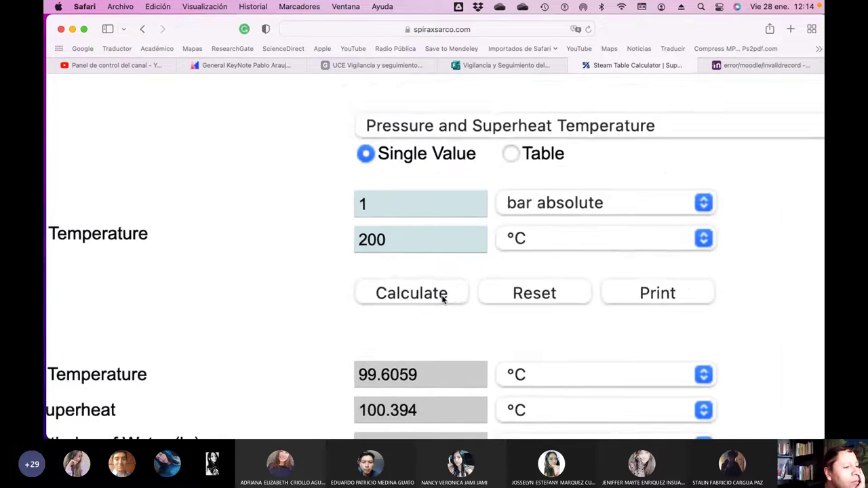
scroll(445, 300, "down", 3)
scroll(443, 299, "down", 1)
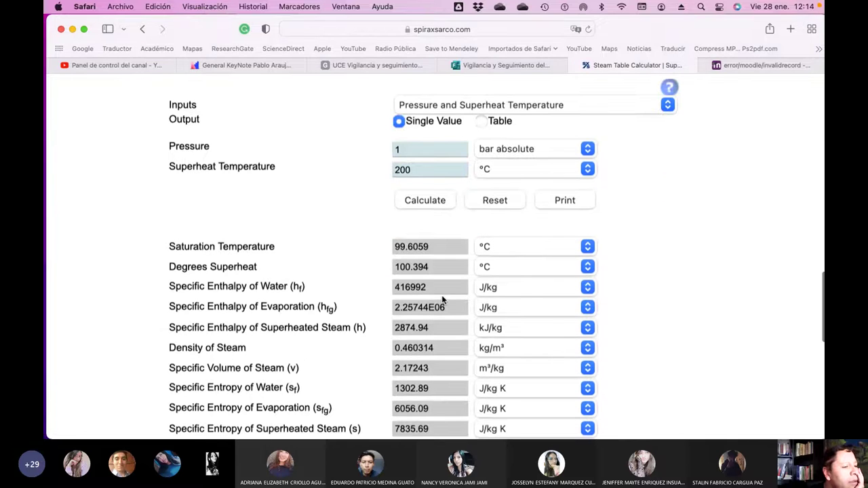
left_click(429, 205)
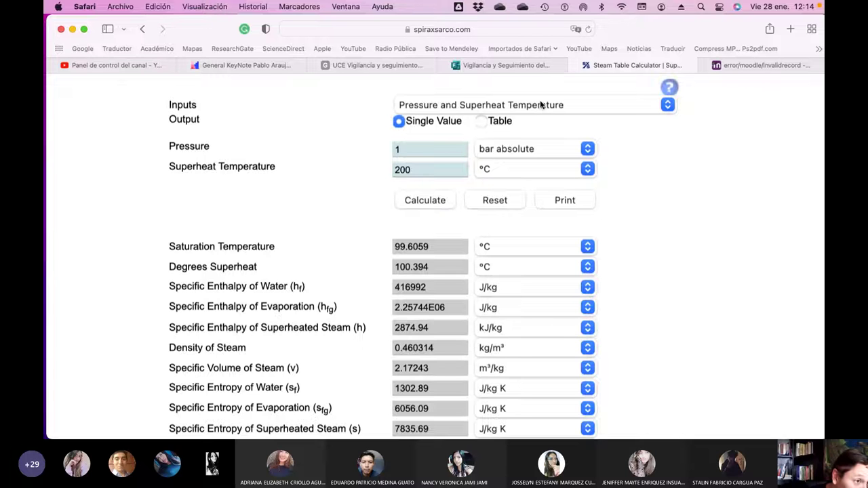
left_click(588, 29)
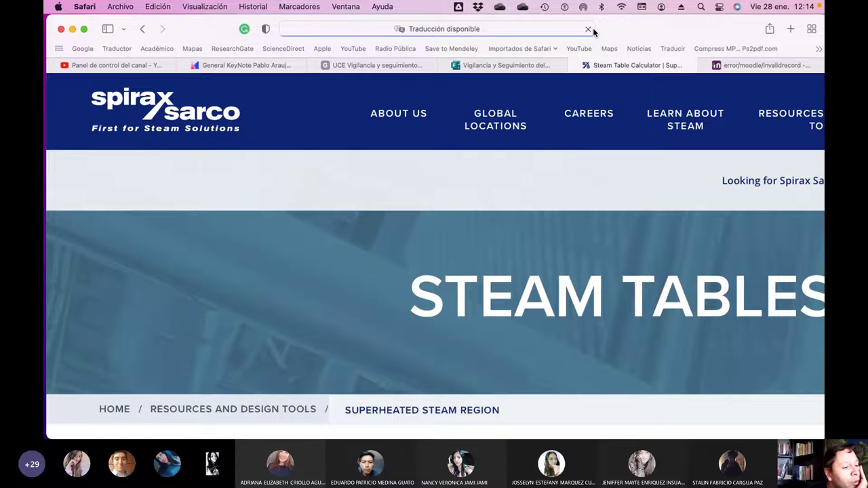
Set the superheated steam calculator's pressure to 1 bar absolute and the superheat temperature to 200 °C
scroll(527, 291, "down", 15)
scroll(527, 291, "right", 3)
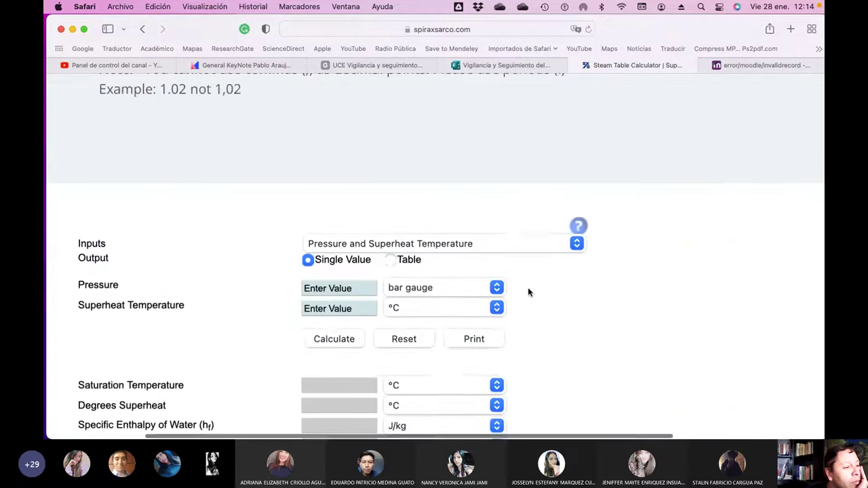
scroll(527, 292, "down", 3)
left_click(432, 191)
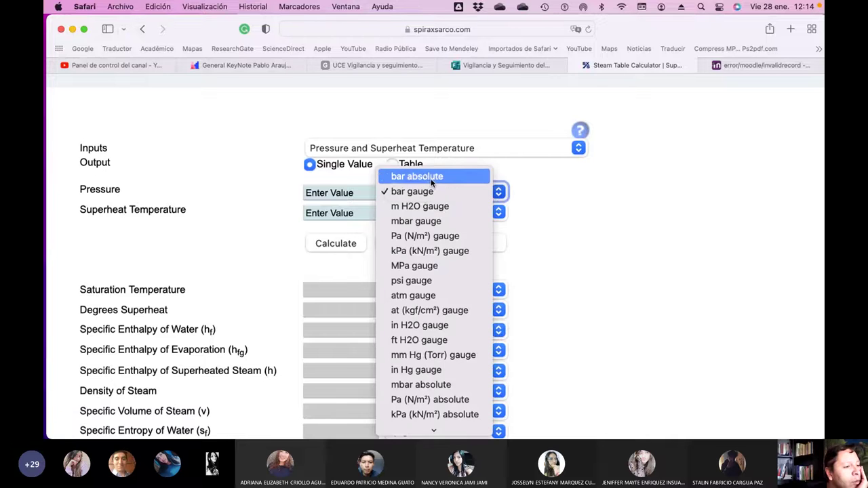
left_click(417, 177)
left_click(335, 194)
type("1")
left_click(353, 214)
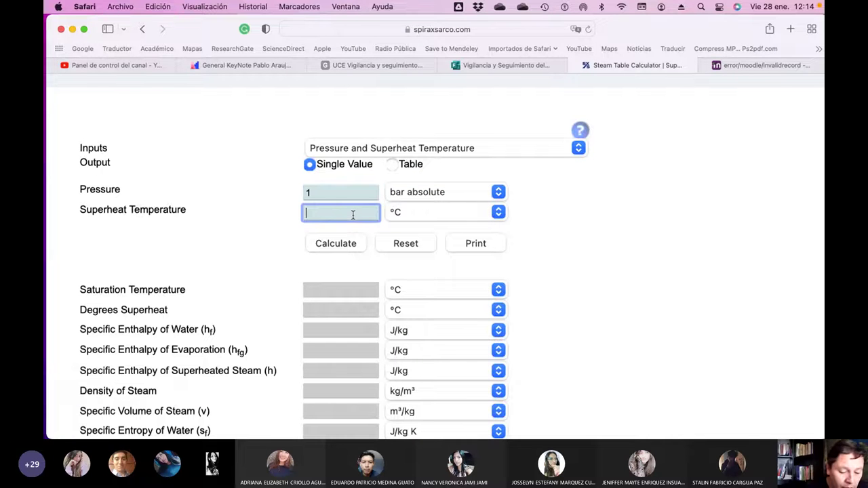
type("200")
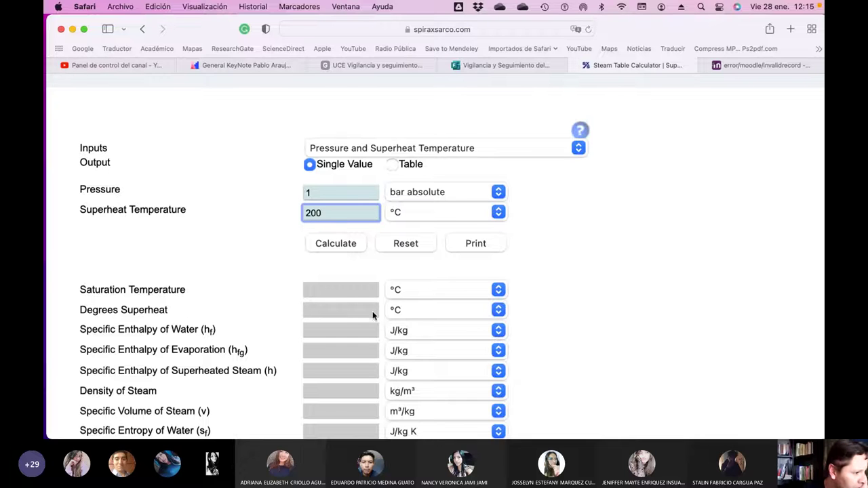
Set the specific enthalpy of superheated steam to kJ/kg and calculate the steam properties
left_click(421, 372)
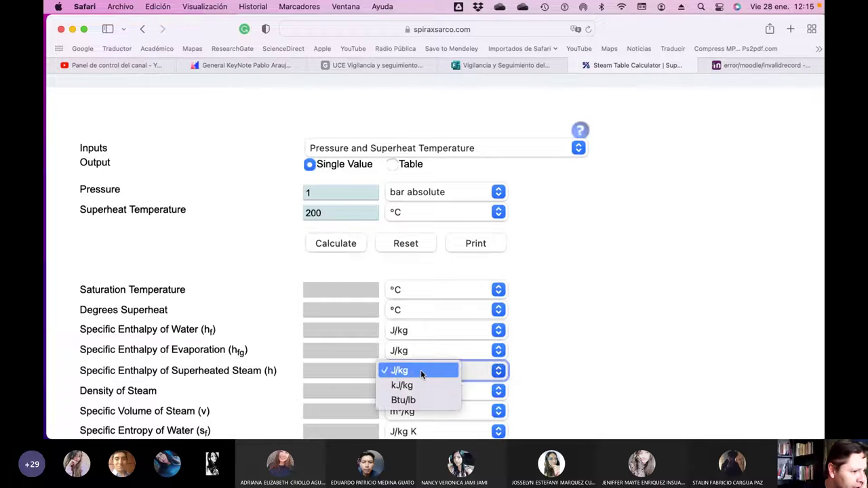
left_click(419, 391)
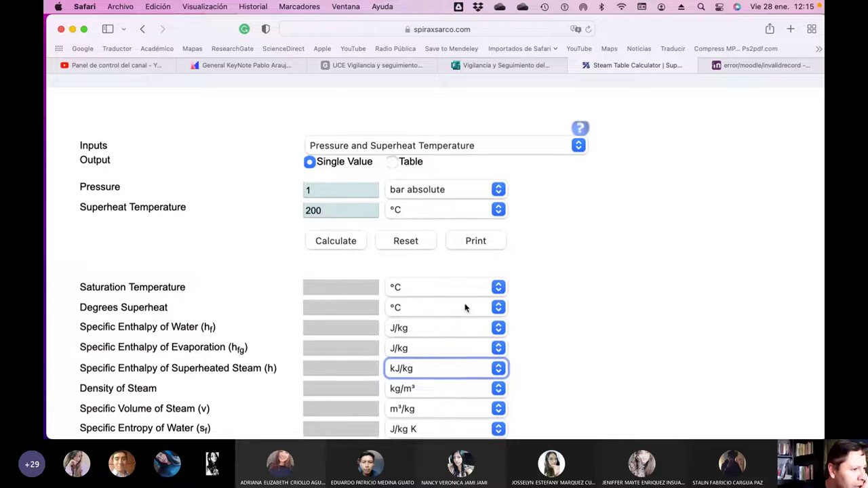
left_click(352, 246)
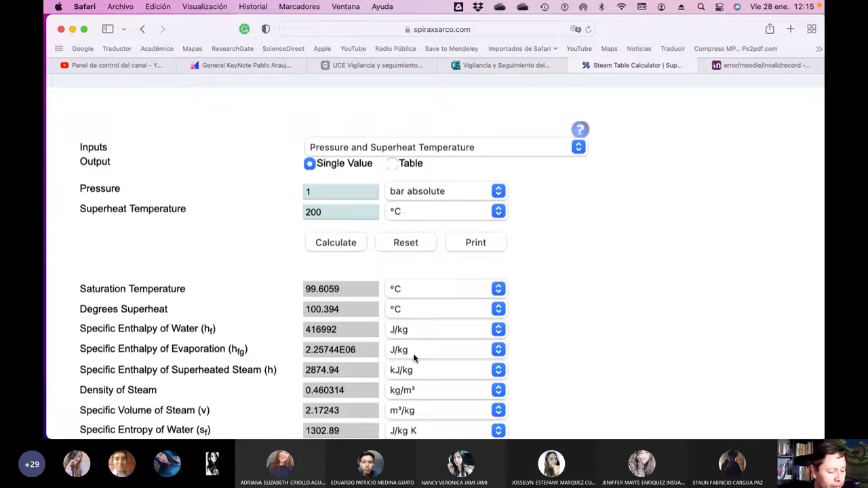
Switch to Excel and enter 2874 in cell C6 as the absolute-pressure enthalpy at 200 °C
key("super+Tab")
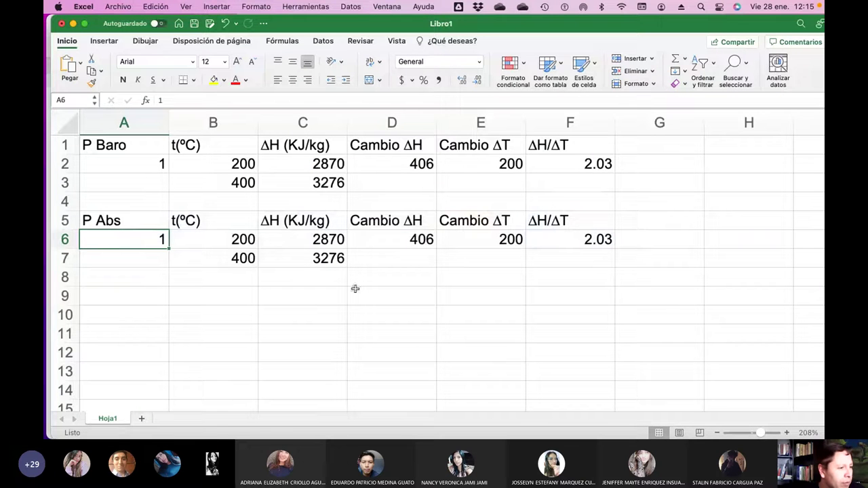
left_click(333, 245)
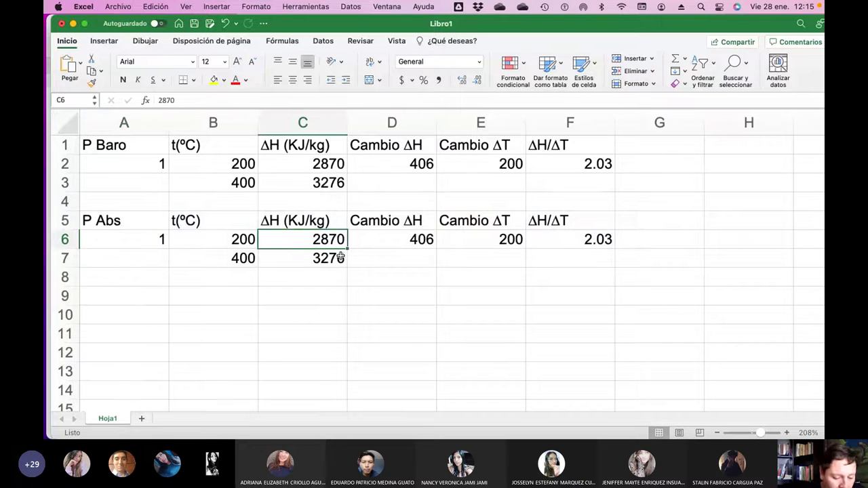
type("2")
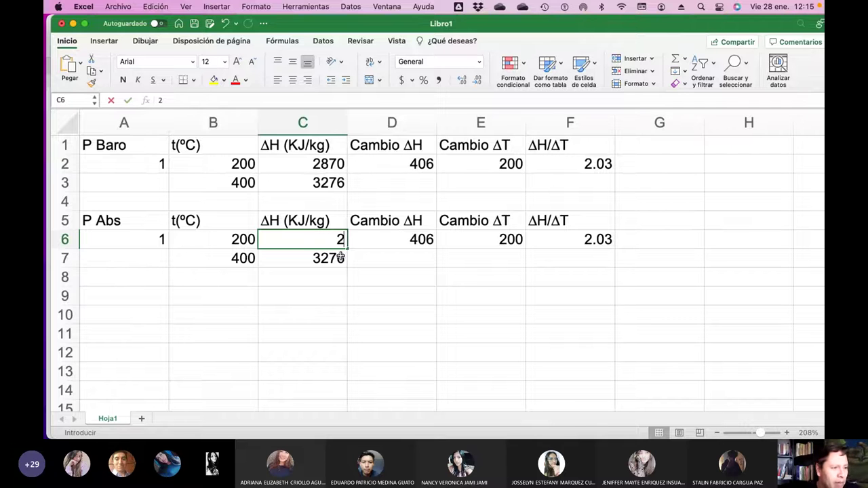
type("874")
key("Return")
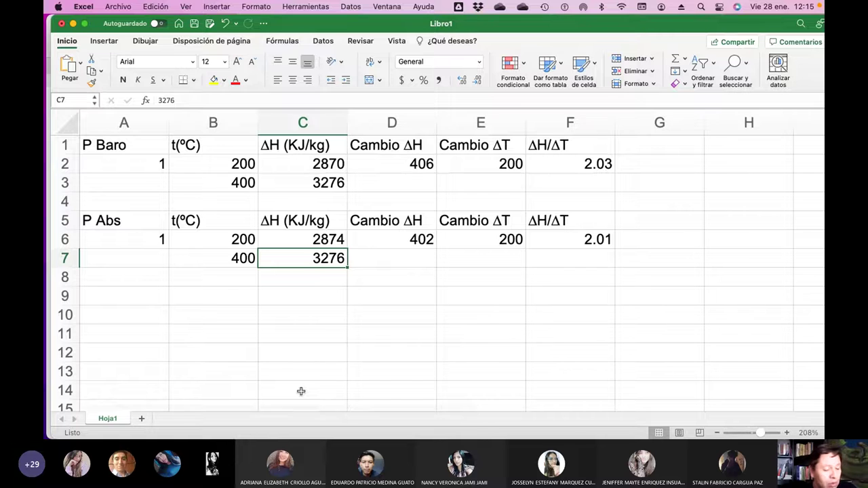
Switch to the steam calculator in Safari and recalculate for a superheat temperature of 400 °C
key("super+Tab")
left_click(346, 211)
key("BackSpace")
key("BackSpace")
key("BackSpace")
type("400")
left_click(355, 244)
left_click(355, 243)
scroll(370, 292, "down", 2)
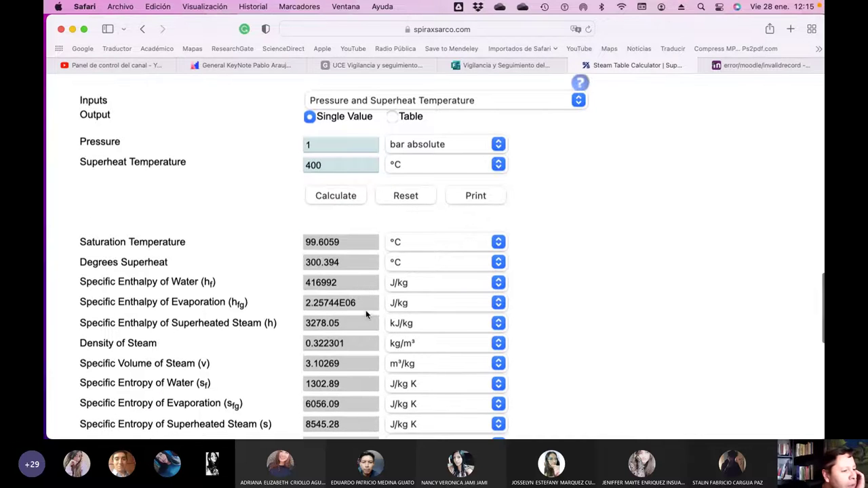
scroll(357, 333, "down", 1)
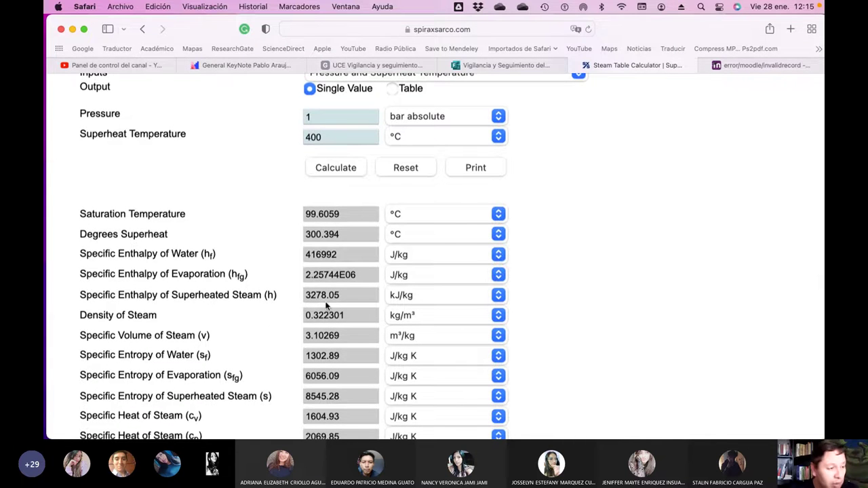
Switch to Excel and enter 3278 in cell C7 as the absolute-pressure enthalpy at 400 °C
key("super+Tab")
key("super+Tab")
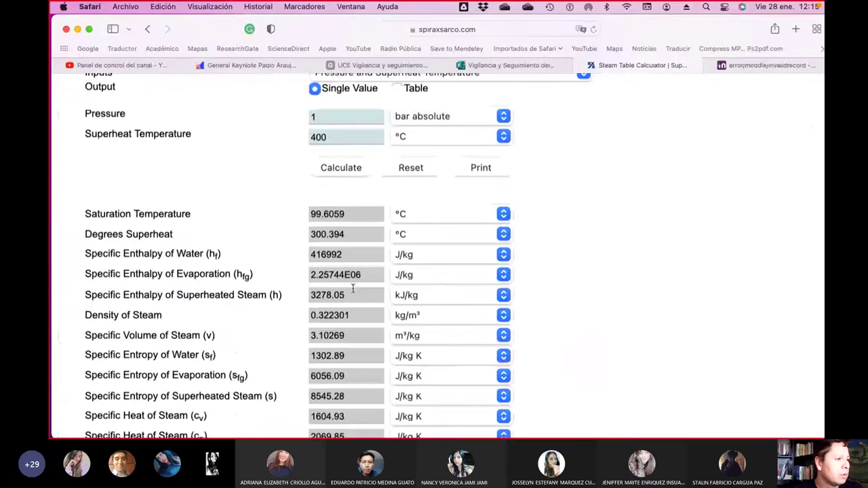
key("super+Tab")
key("super+Tab")
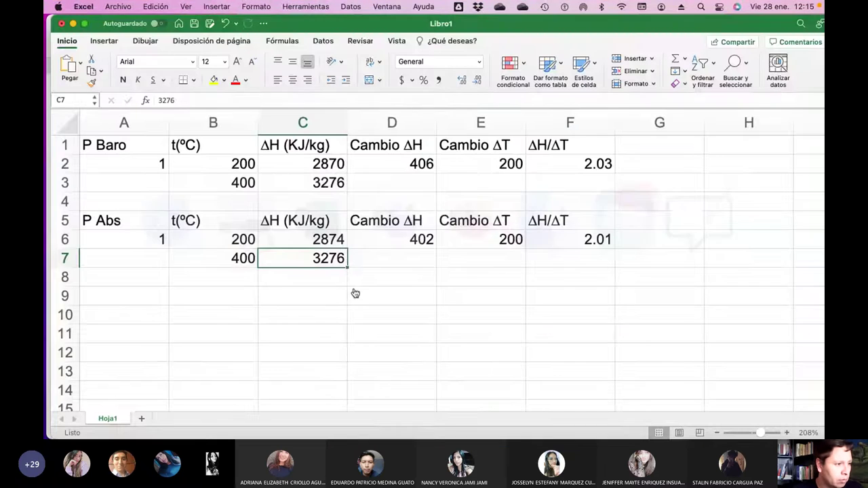
type("3278")
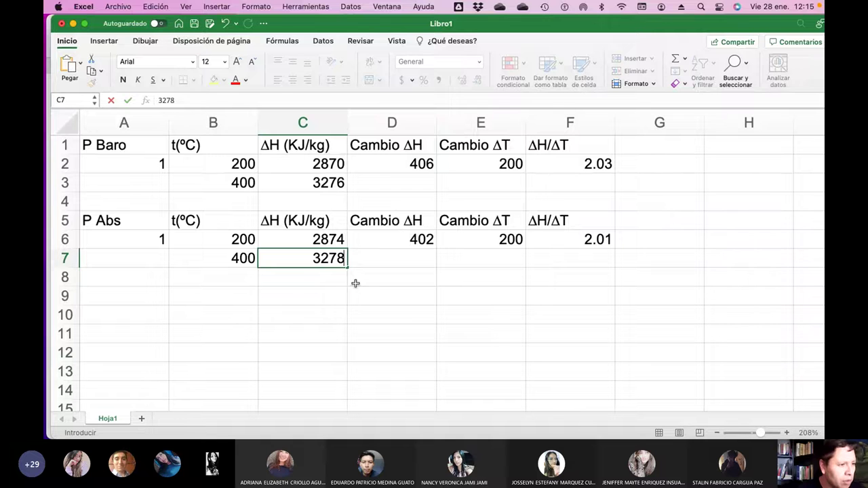
key("Return")
key("Up")
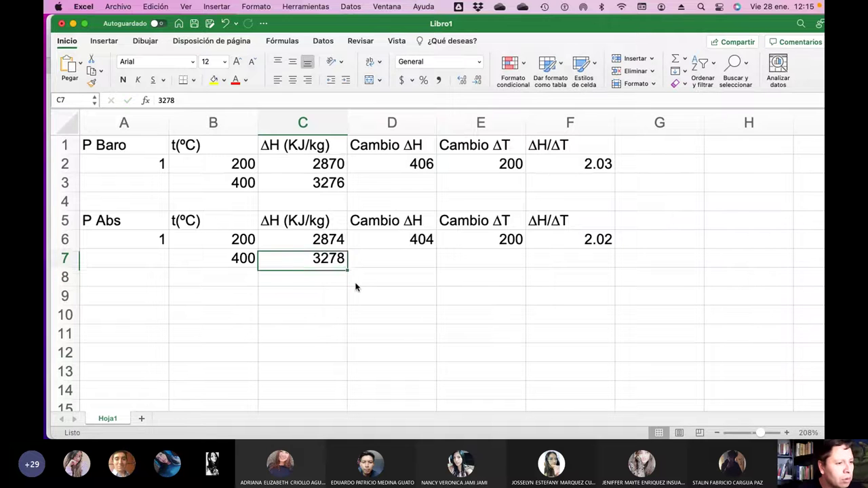
Examine the enthalpy change, temperature change and ΔH/ΔT cells in row 6 of the absolute-pressure table
key("Right")
key("Right")
key("Right")
key("Up")
key("Left")
key("Left")
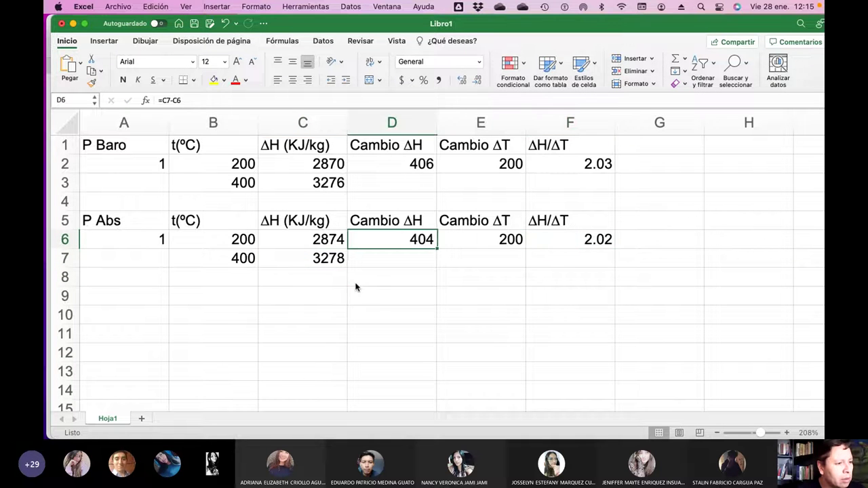
key("Right")
key("Right")
key("Right")
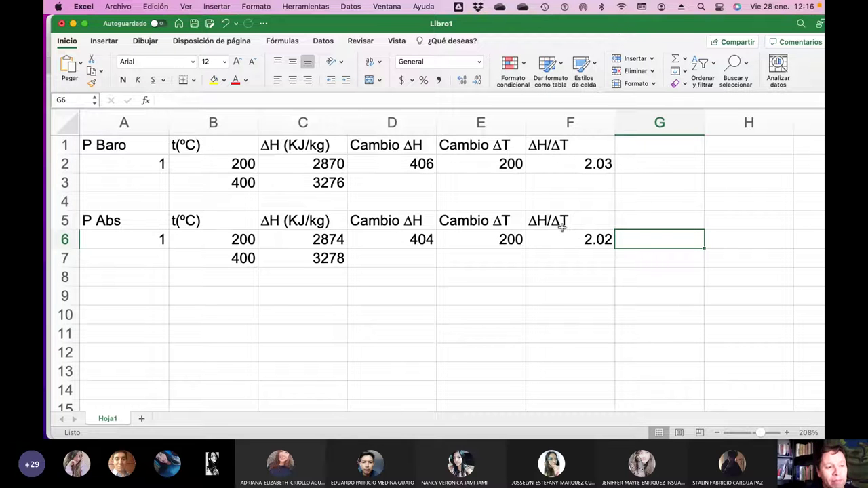
Copy both tables in A1:F7 and paste the duplicates starting at cell A9
left_click(230, 319)
left_click_drag(100, 145, 564, 257)
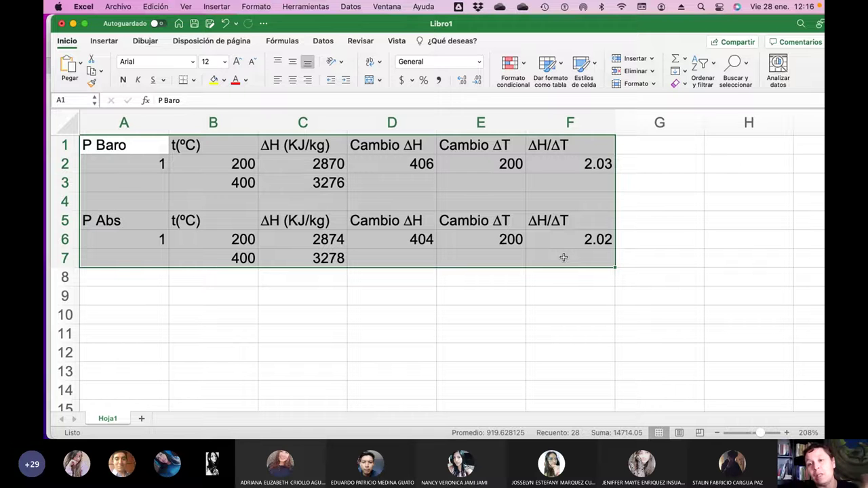
key("super+c")
left_click(125, 293)
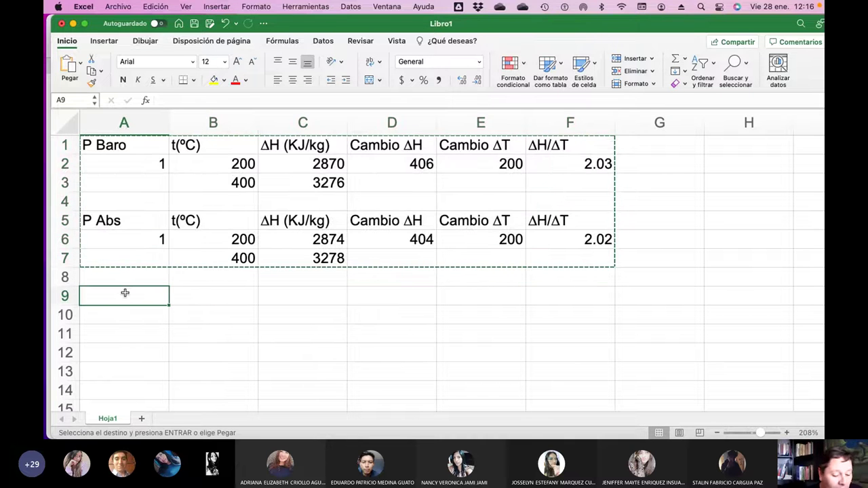
key("super+v")
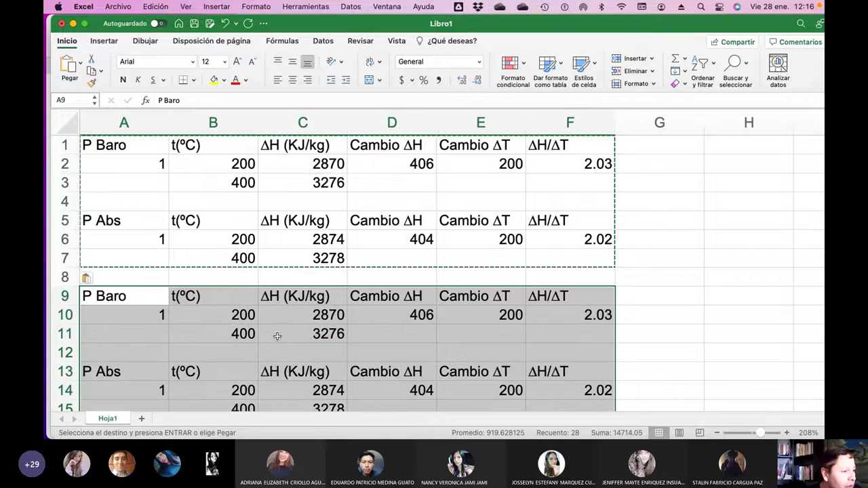
left_click(657, 310)
Change the first two headings of the table in row 9 to "Tem" in A9 and "P (bar)" in B9
scroll(663, 313, "down", 2)
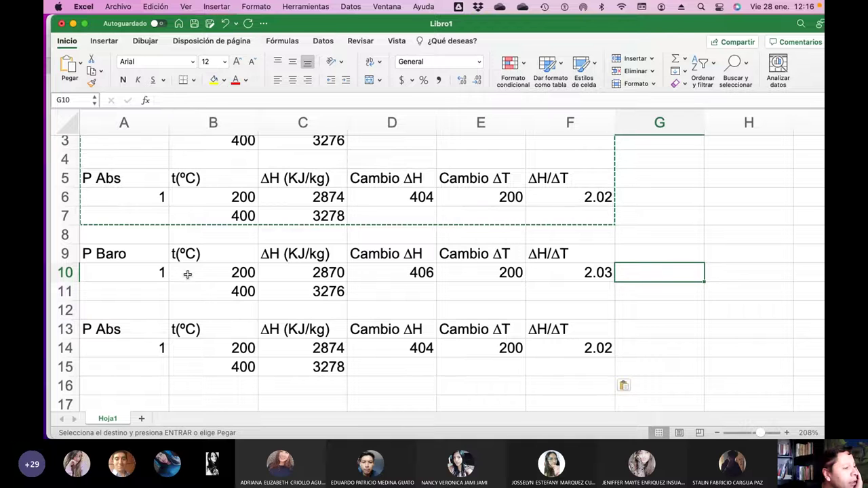
left_click(133, 255)
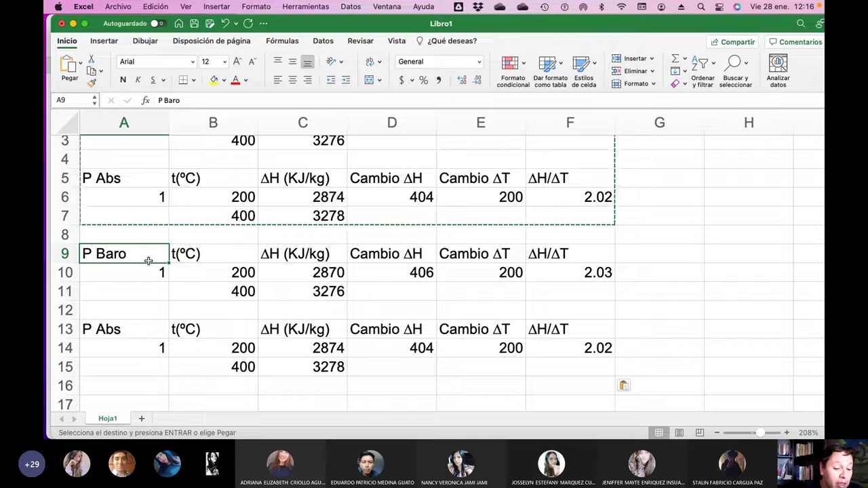
type("Tem")
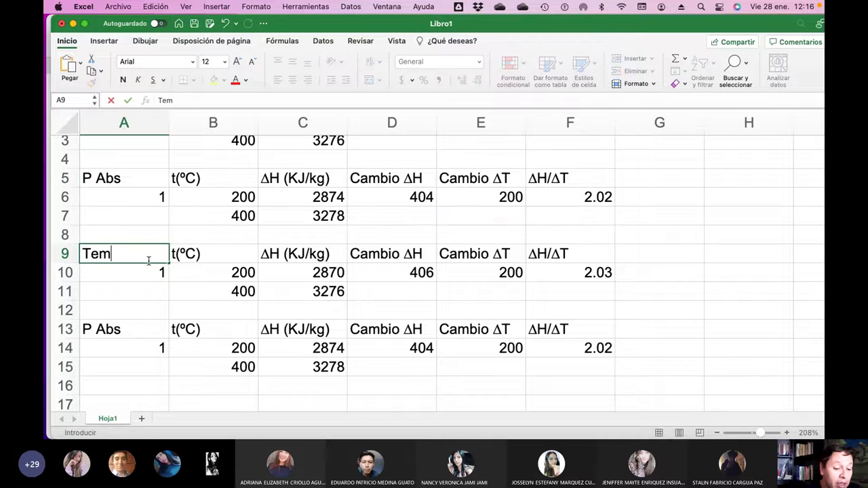
key("Return")
key("Up")
key("Right")
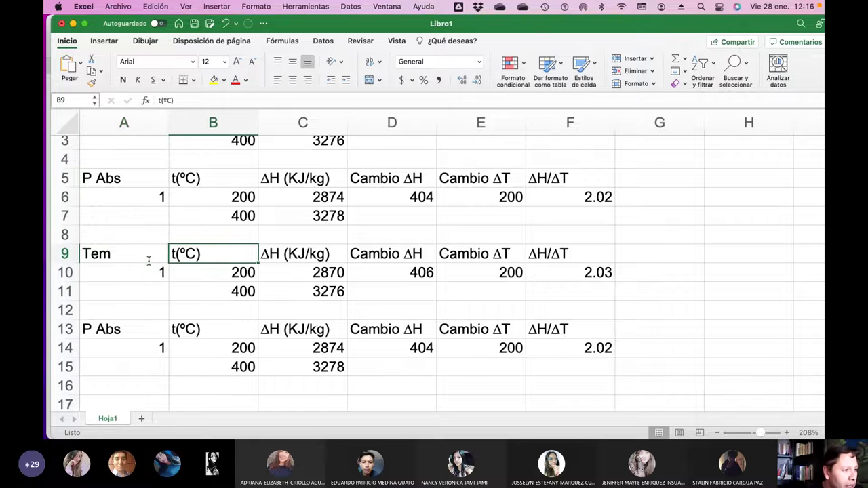
type("P ")
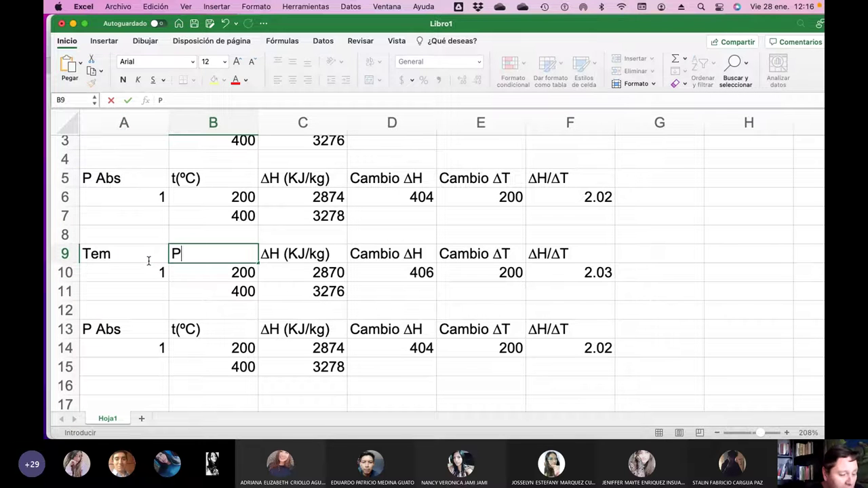
type("(bar)")
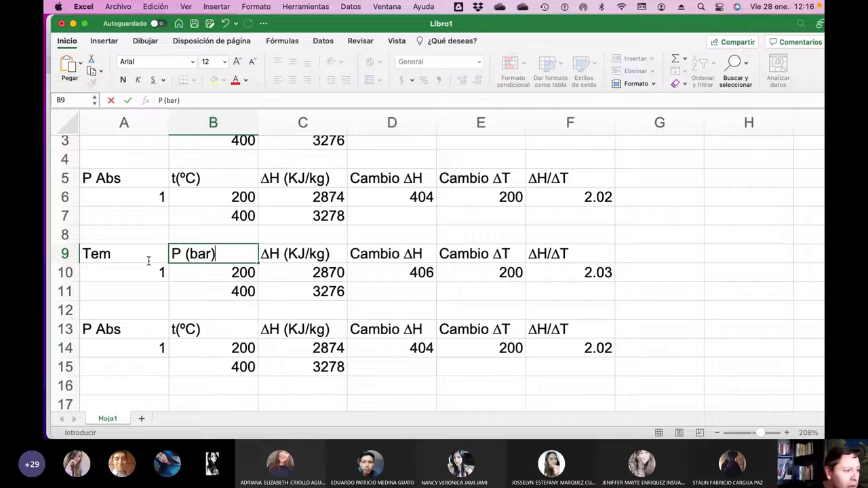
key("Return")
key("Down")
key("Down")
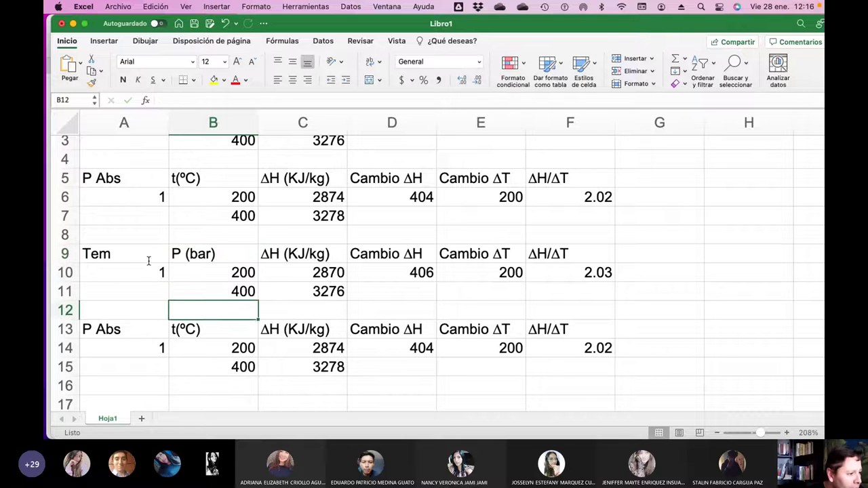
Change the heading in A9 to "Temp (ºC)" and clear the value in cell A10
key("Up")
key("Up")
key("Up")
key("Left")
type("Temp")
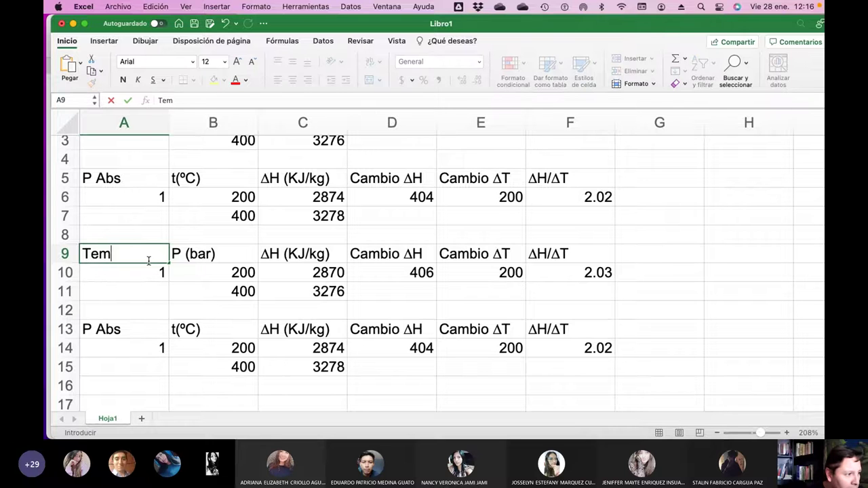
type(" (")
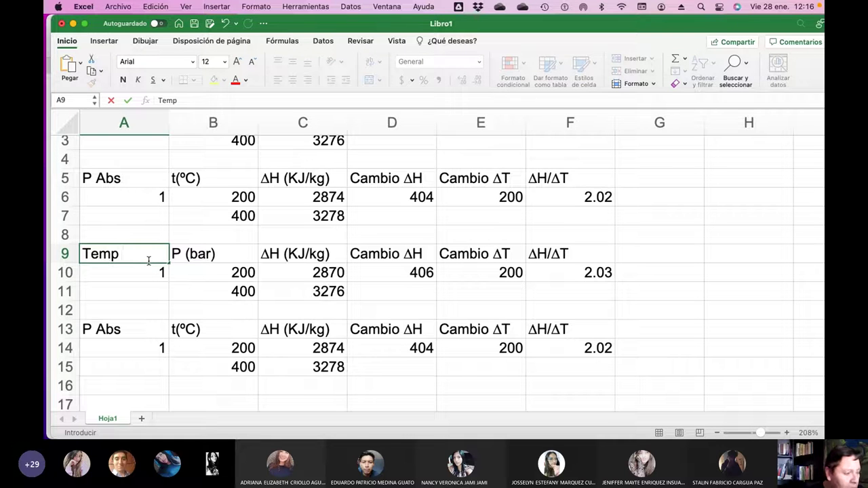
type("ºC)")
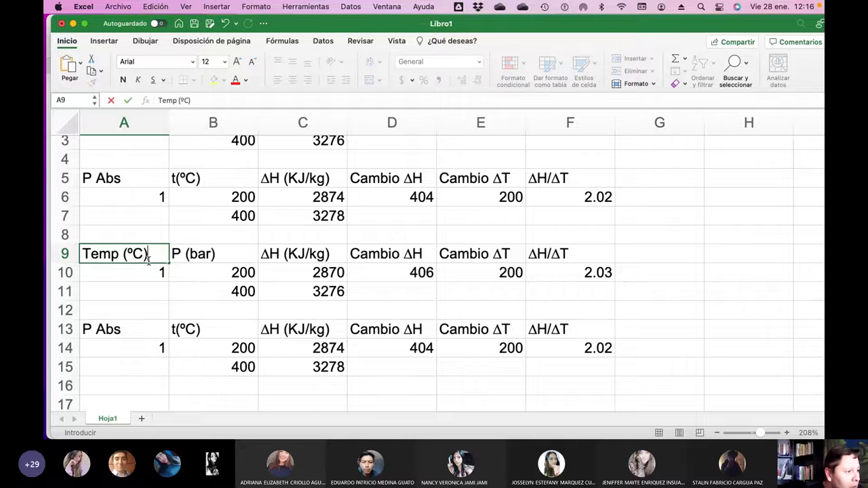
key("Return")
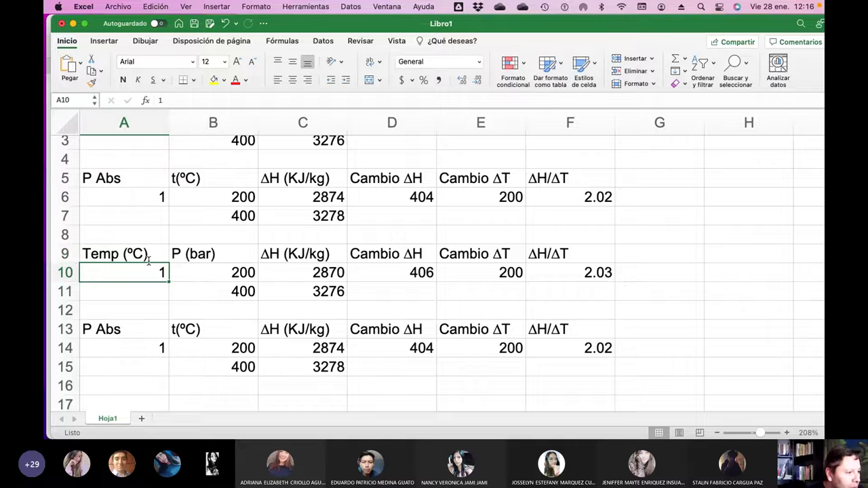
key("Delete")
Change the first two headings of the table in row 13 to "Temp (ºC)" in A13 and "P (bar)" in B13
key("Down")
key("Down")
key("Down")
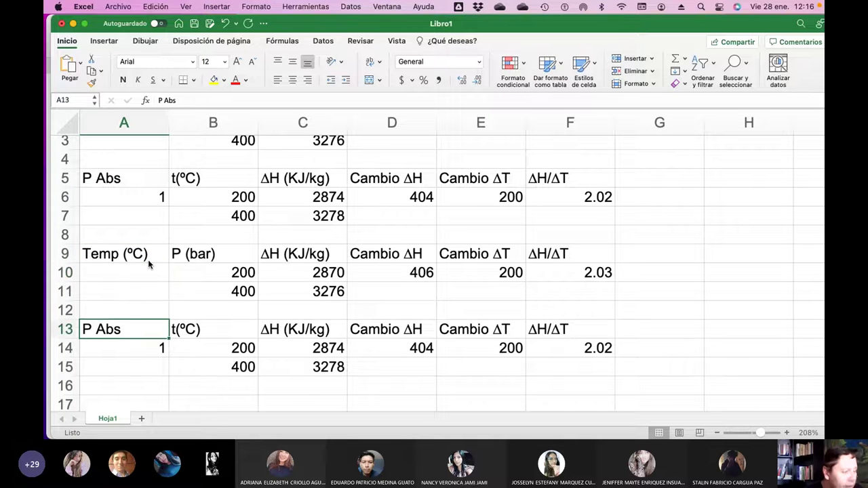
type("Temp")
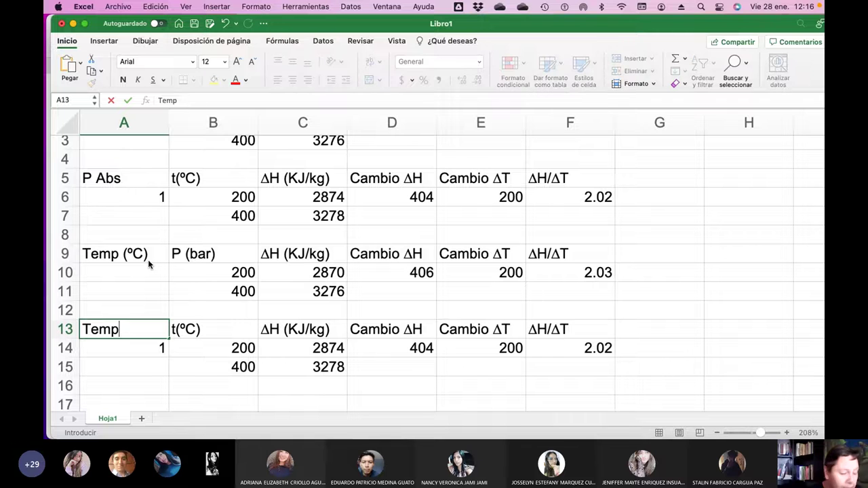
type(" (ºC)")
key("Return")
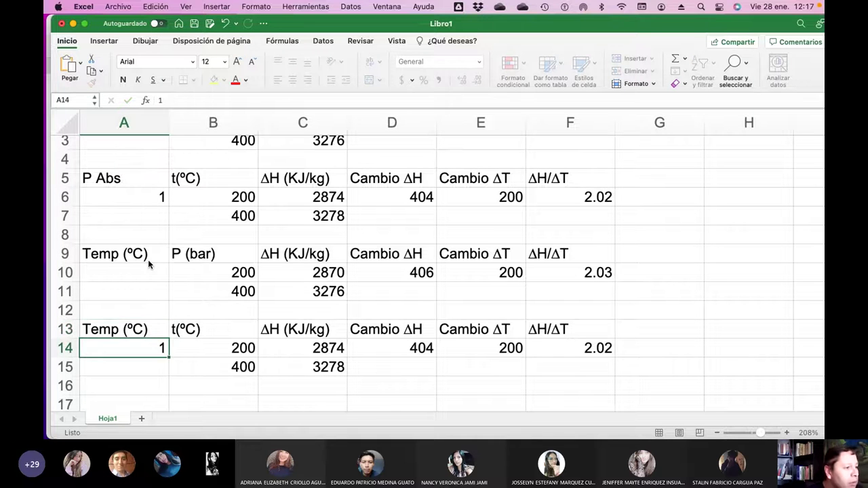
key("Up")
key("Right")
type("P")
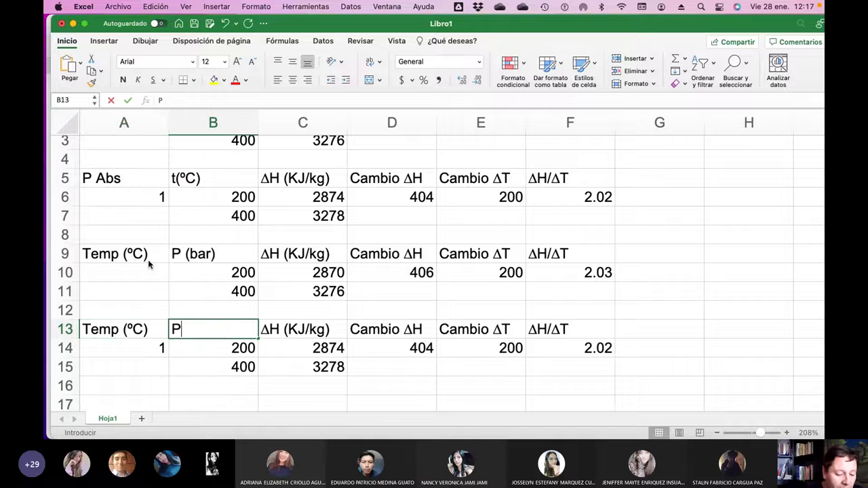
type(" (bar)")
key("Return")
Change the pressure heading in B9 to "Pbarometrica (bar)"
key("Up")
key("Up")
key("Up")
key("Up")
key("Up")
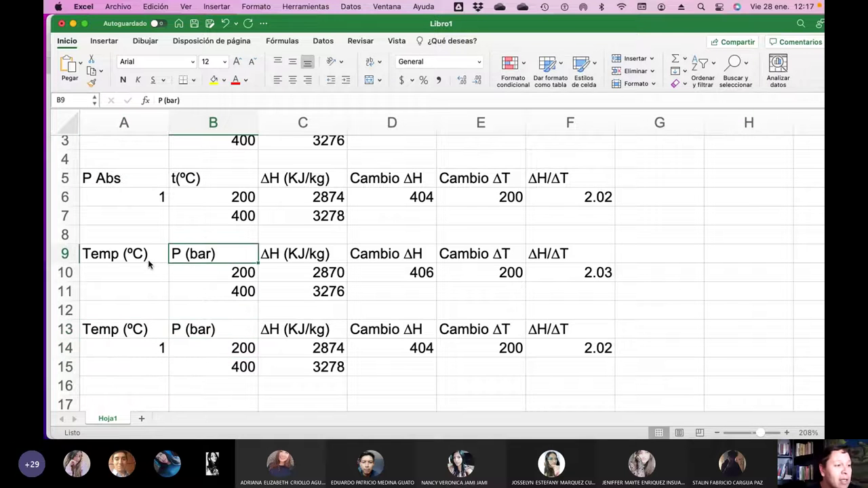
left_click(164, 100)
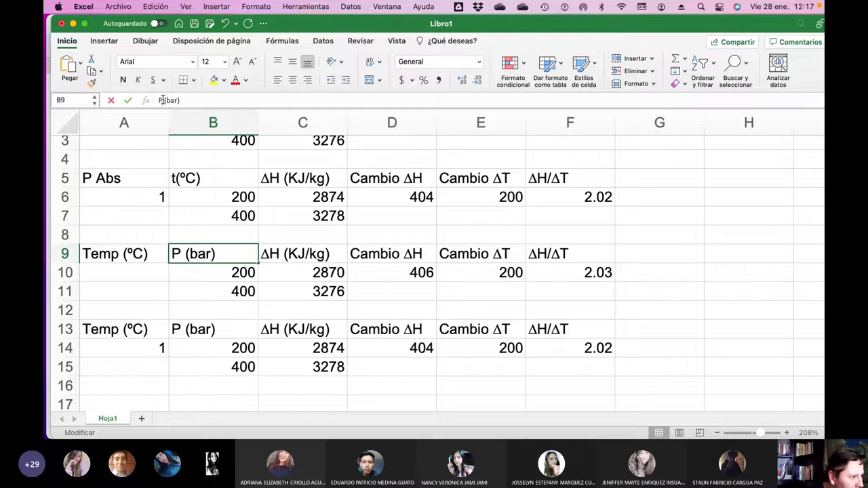
type("barometri")
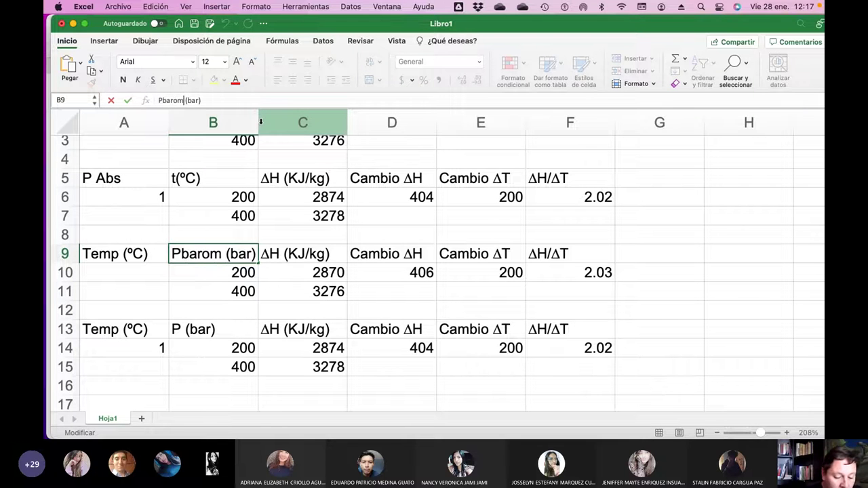
type("ca")
key("Return")
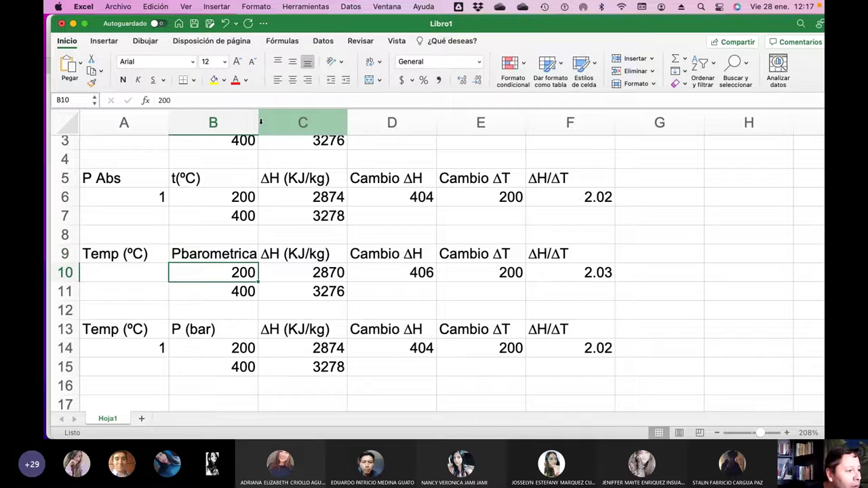
Shorten the pressure heading in B9 to "Pbaro(bar)" so it fits the column
key("Up")
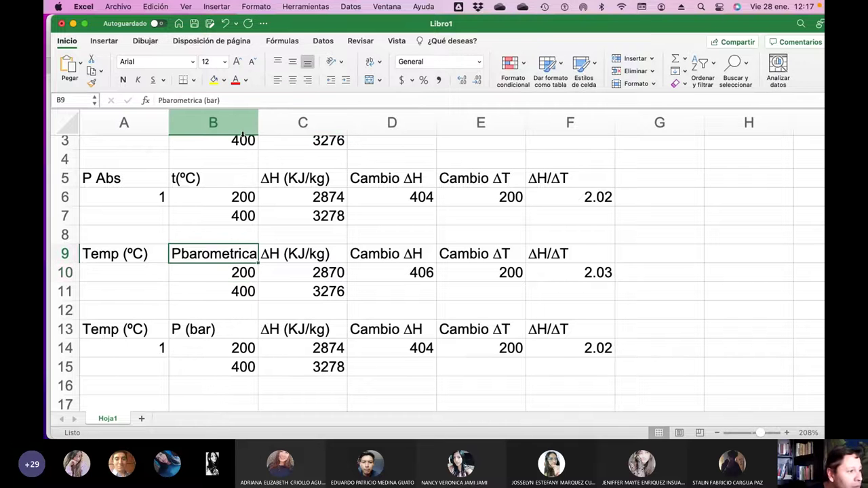
left_click(205, 100)
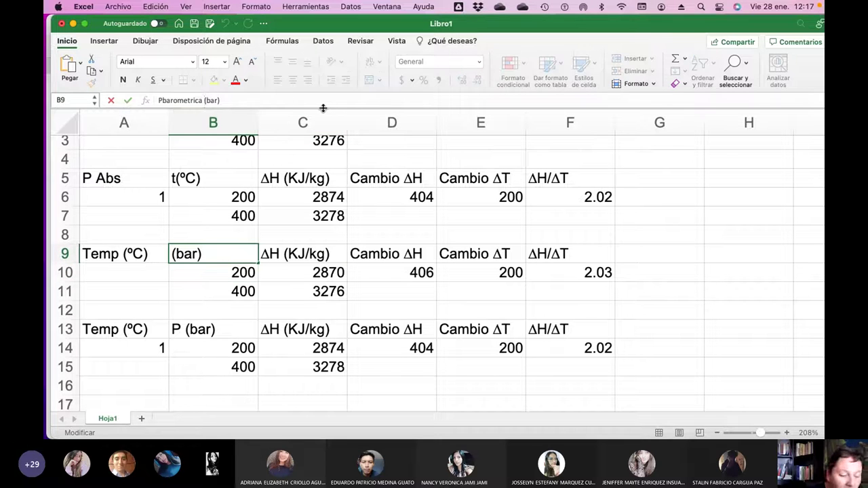
key("BackSpace")
key("BackSpace")
key("BackSpace")
key("BackSpace")
key("BackSpace")
key("BackSpace")
key("BackSpace")
key("BackSpace")
key("Return")
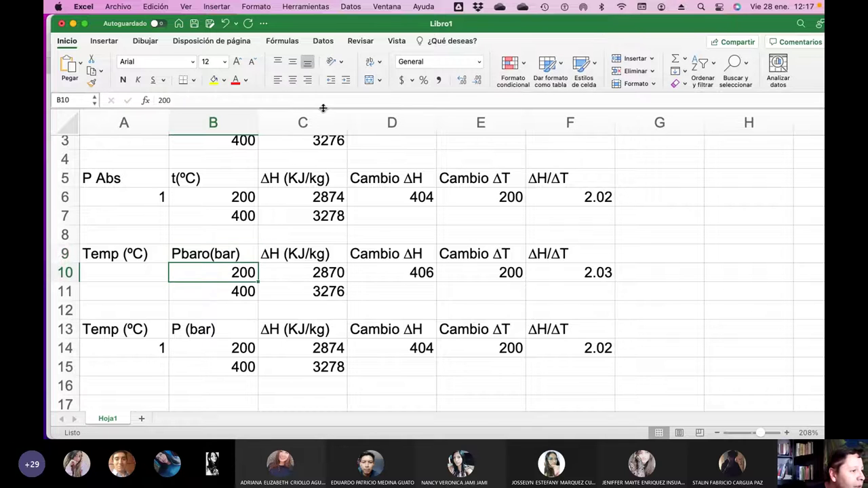
Change the pressure heading in B13 to "Pabs (bar)"
key("Down")
key("Down")
key("Down")
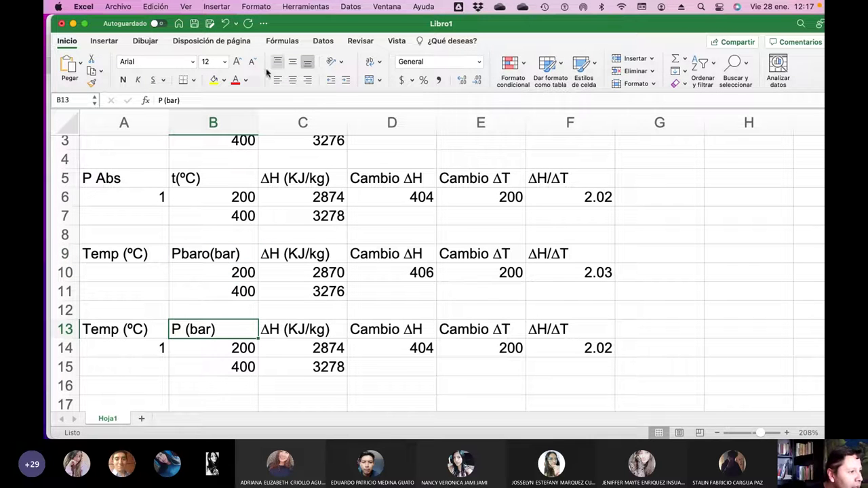
left_click(161, 100)
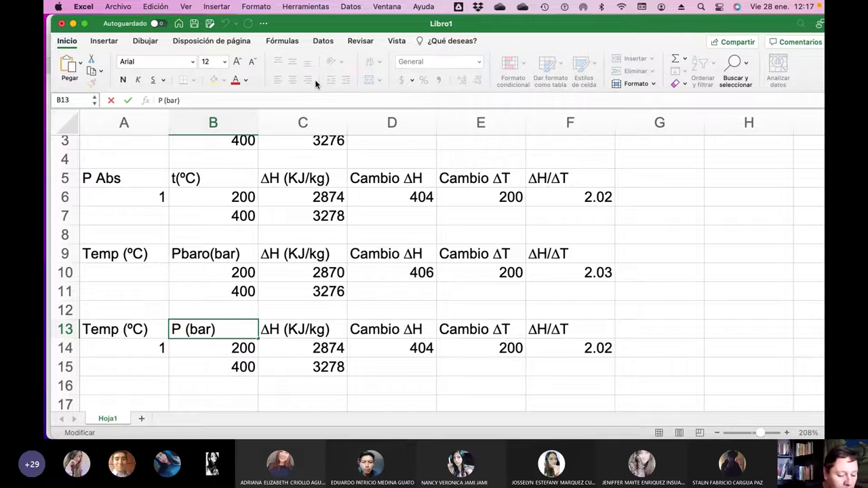
type("abs")
key("Return")
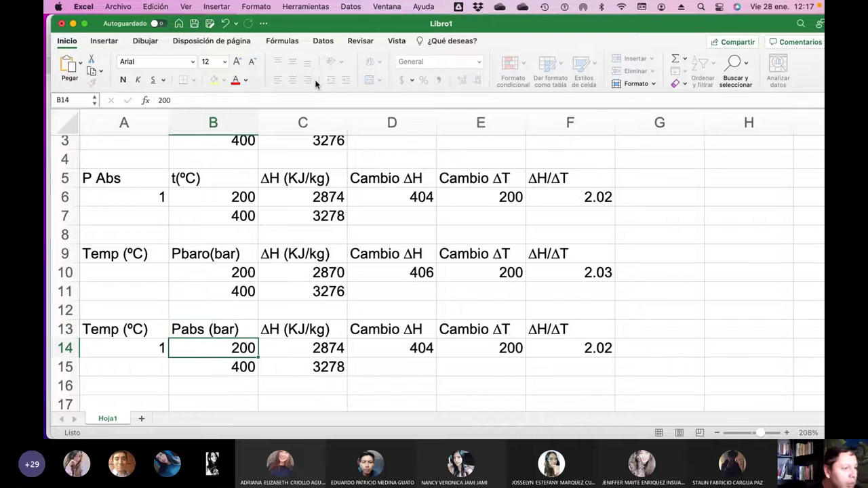
Switch to the Steam Table Calculator in Safari, check the pressure and temperature units, and recalculate for 1 bar absolute and 400 °C
key("super+Tab")
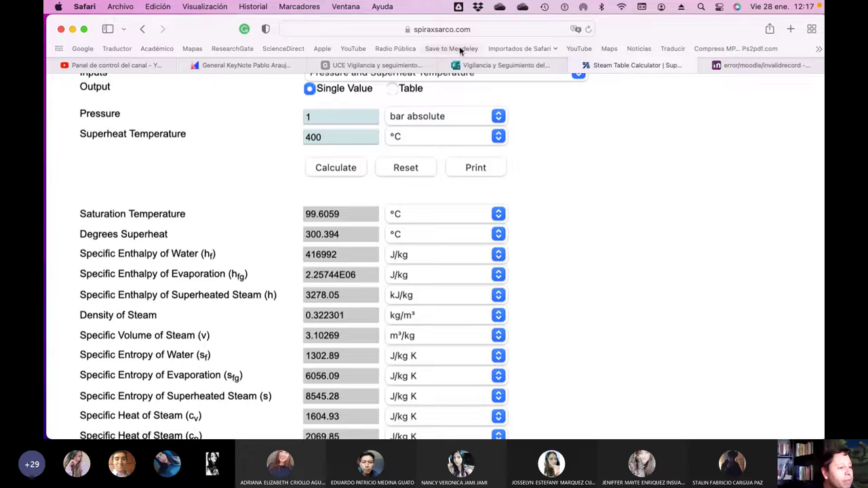
scroll(430, 219, "up", 1)
scroll(441, 197, "down", 1)
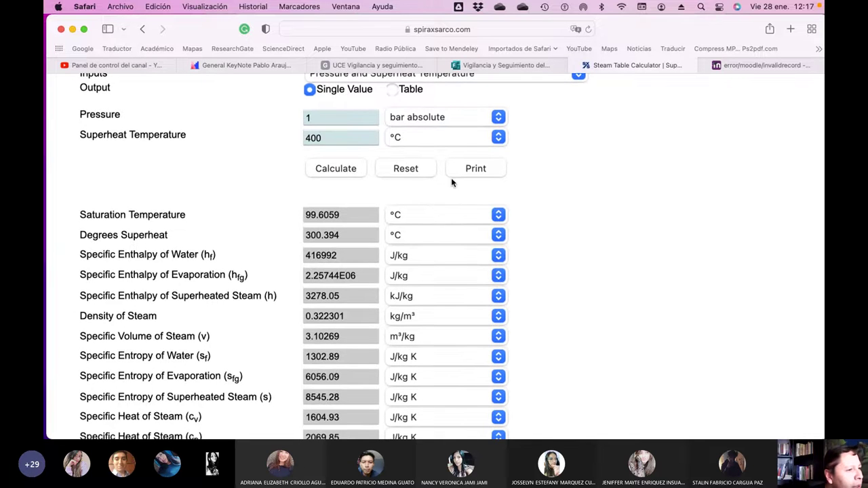
left_click(499, 119)
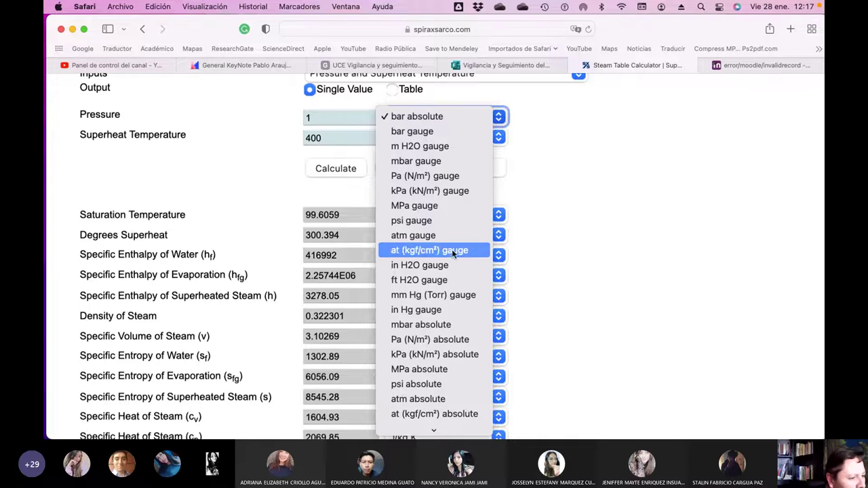
scroll(451, 248, "down", 2)
left_click(635, 186)
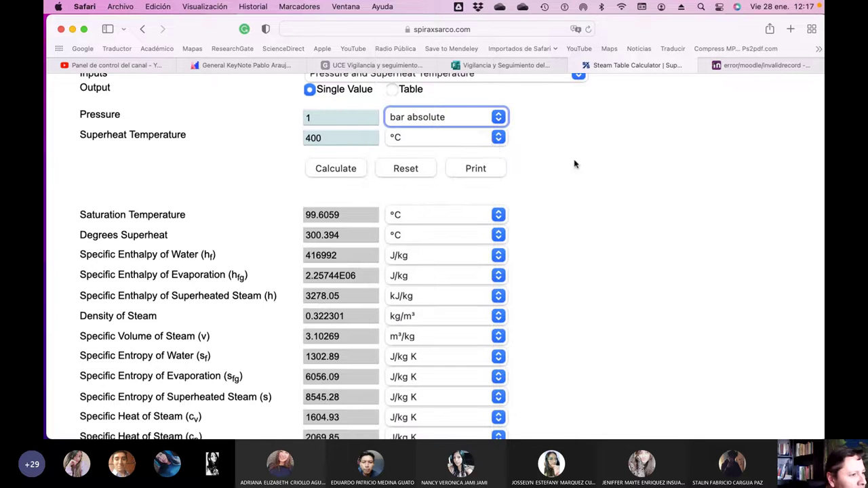
left_click(499, 138)
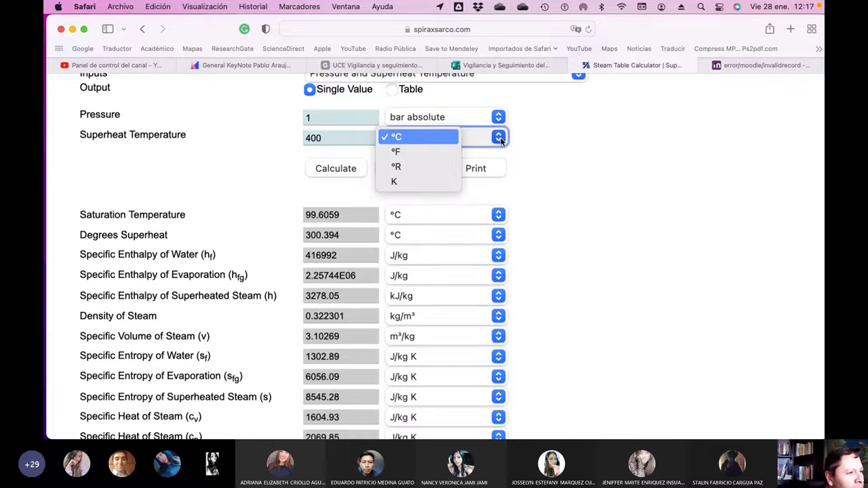
left_click(554, 145)
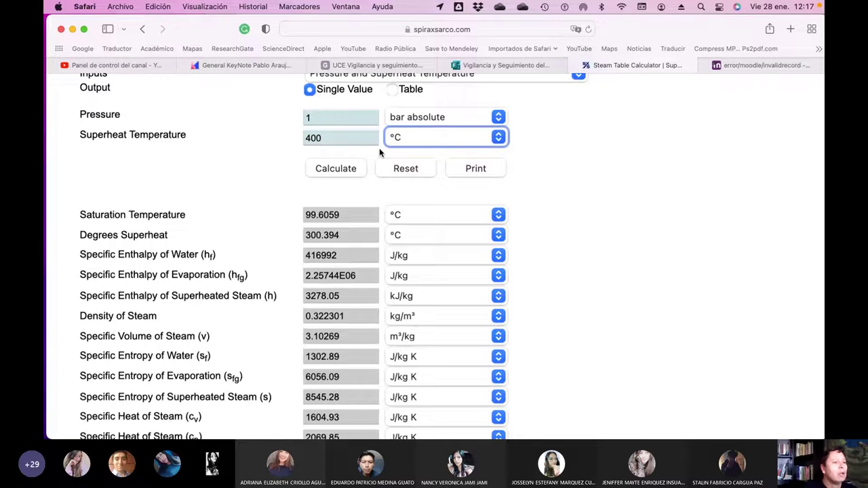
left_click(347, 141)
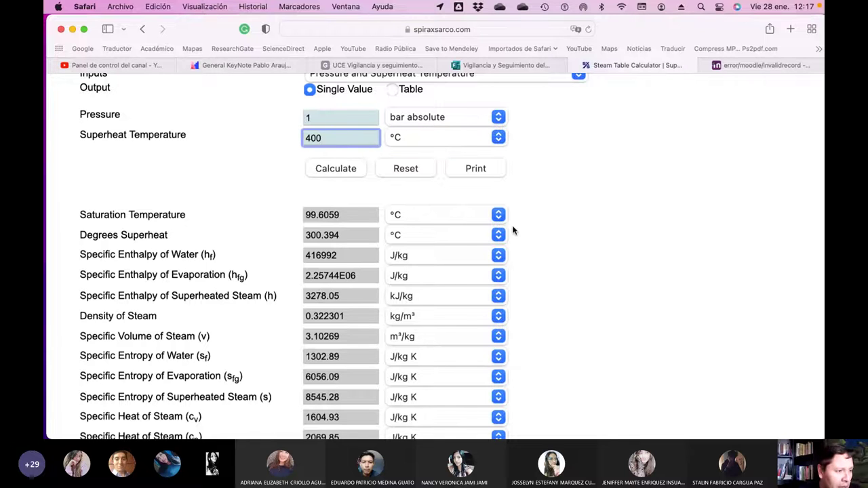
left_click(345, 118)
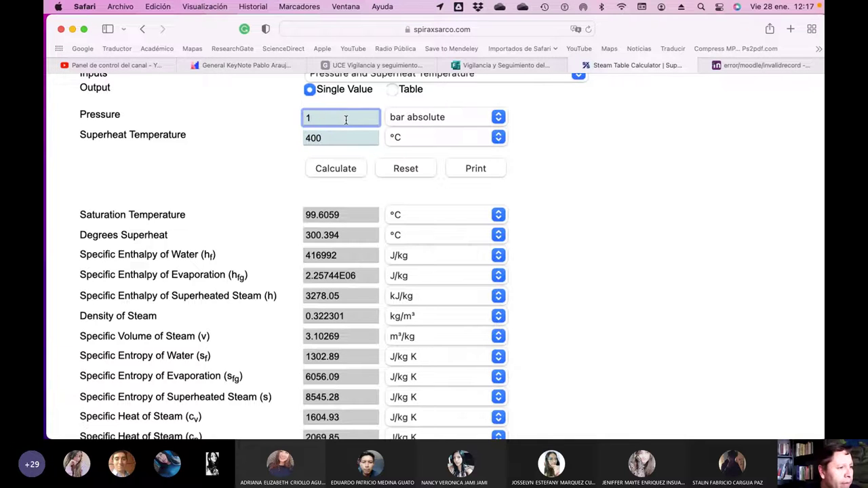
left_click(347, 170)
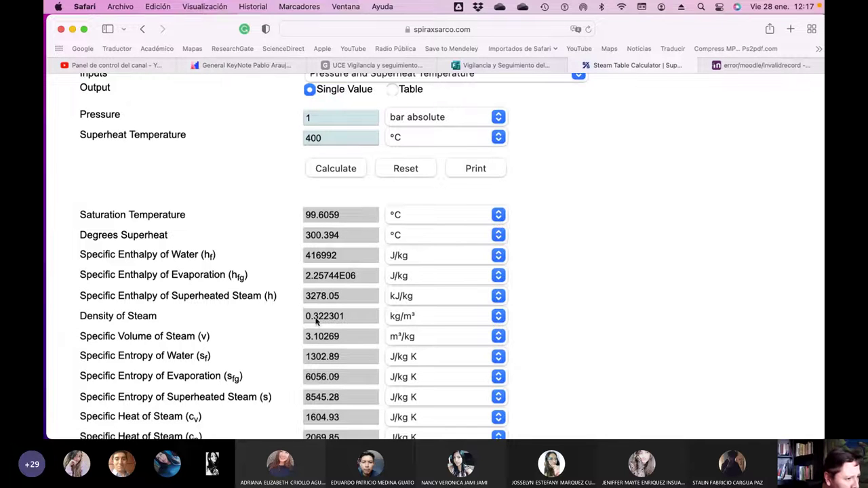
Switch back to Excel and enter a temperature of 400 in A10 and in A14
key("super+Tab")
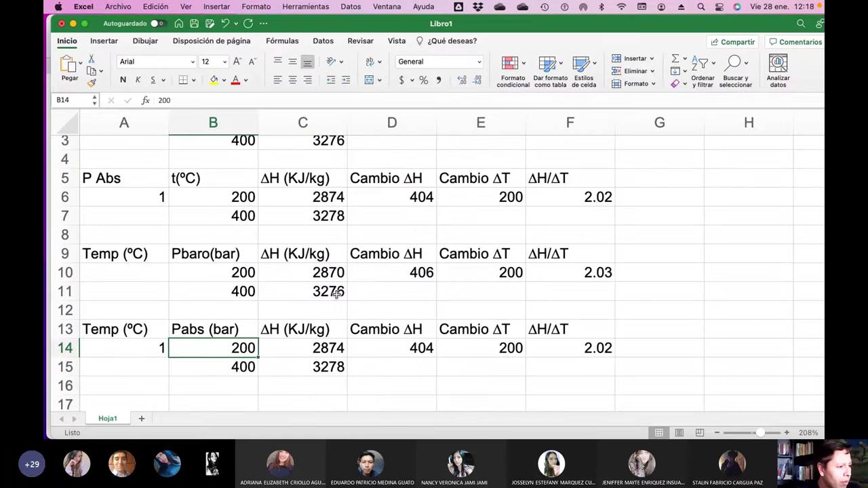
left_click(130, 352)
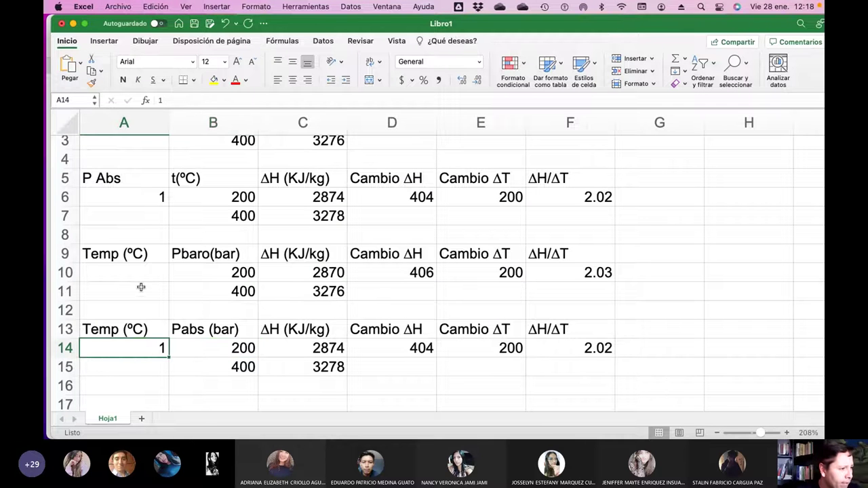
left_click(125, 273)
type("400")
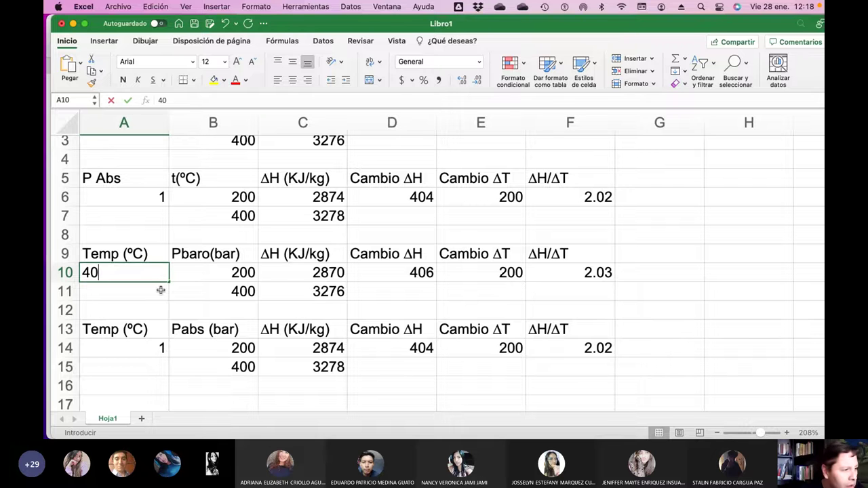
key("Return")
key("Up")
key("Down")
key("Down")
key("Down")
key("Down")
type("400")
key("Return")
Enter an absolute pressure of 1 in B14 and an enthalpy of 3278 in C14
key("Up")
key("Right")
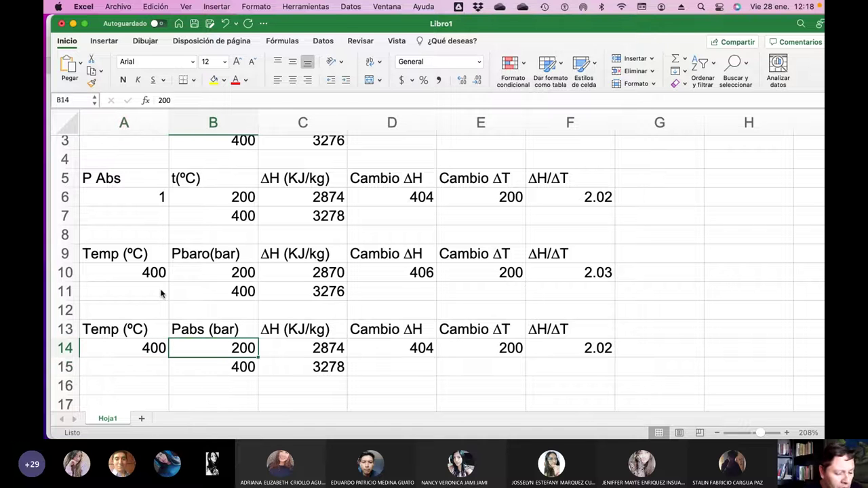
type("1")
key("Return")
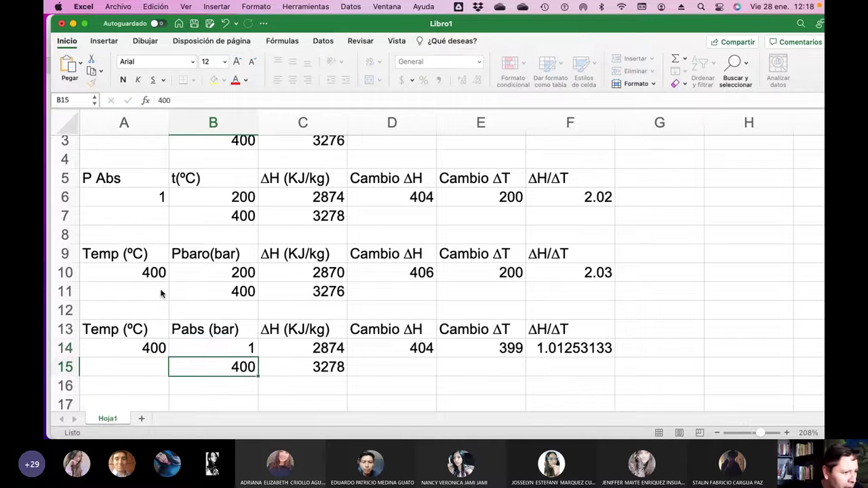
key("Up")
key("Right")
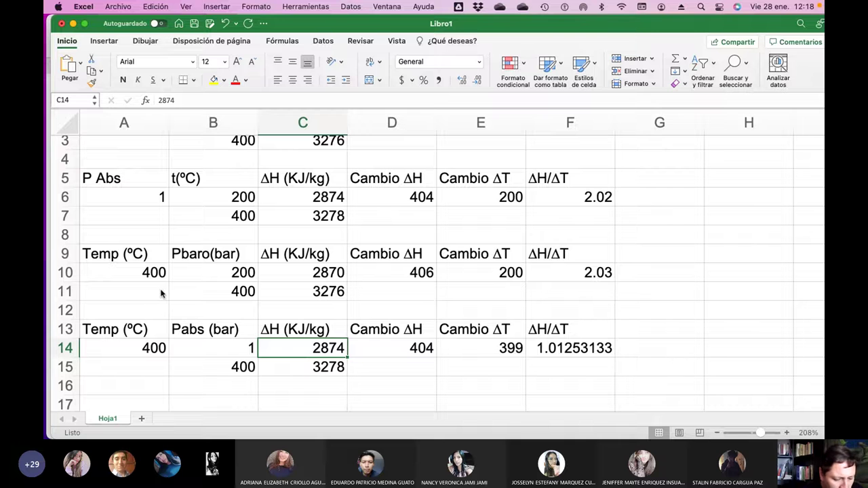
type("3278")
key("Return")
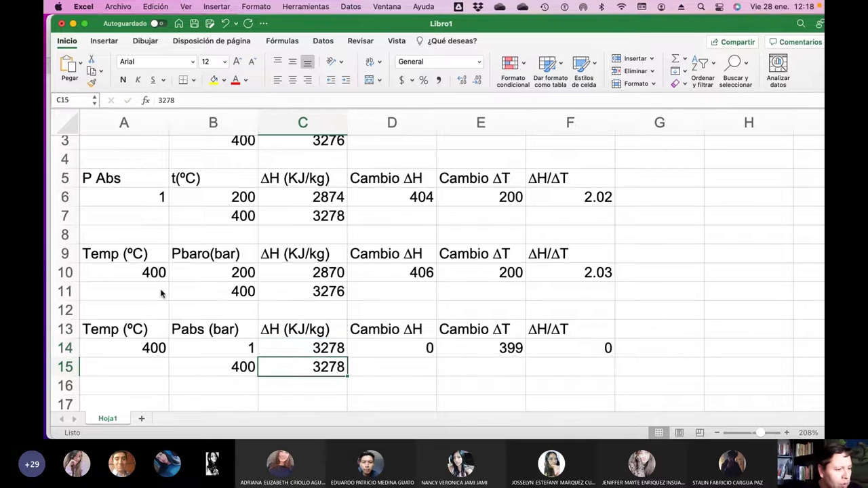
Switch to the steam calculator in Safari, calculate superheated steam at 10 bar absolute and 400 °C, and return to Excel
key("super+Tab")
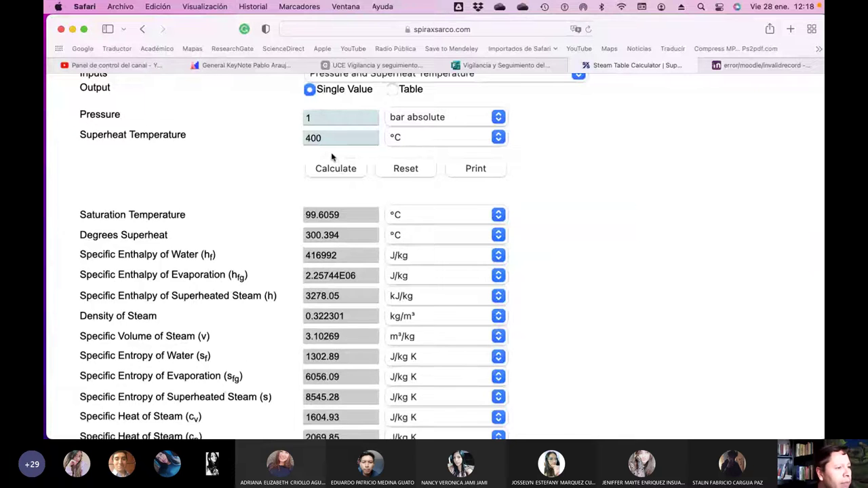
left_click(320, 120)
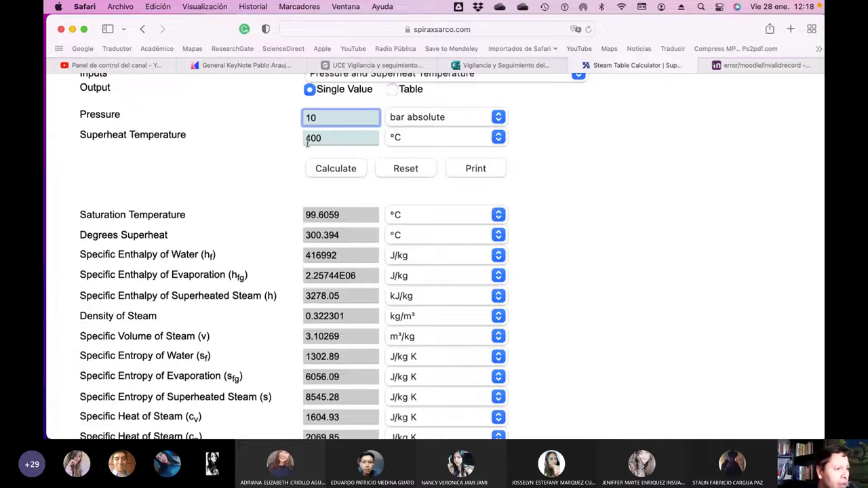
left_click(337, 169)
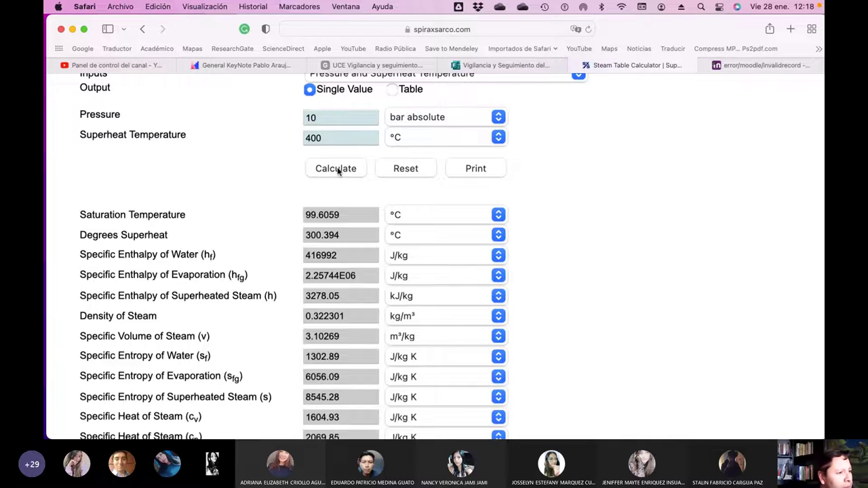
left_click(337, 170)
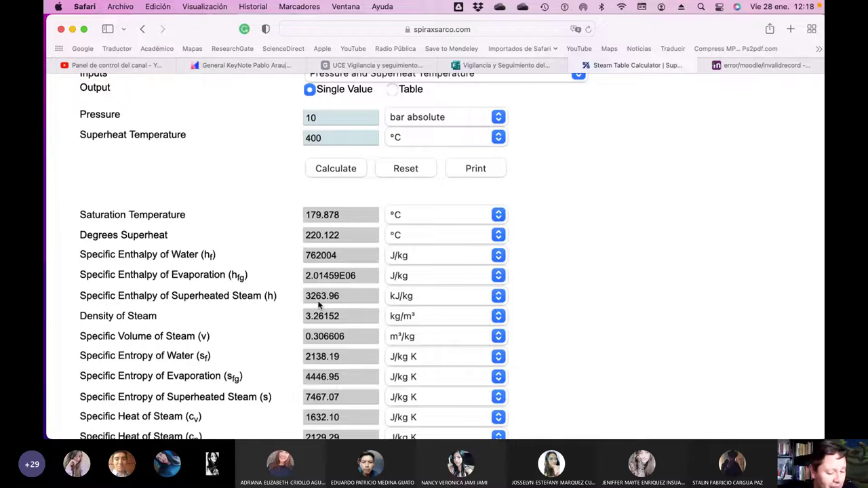
key("super+Tab")
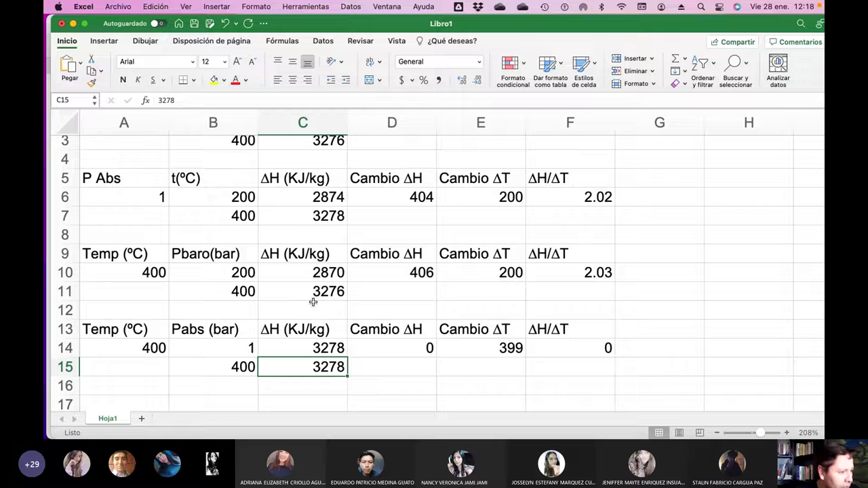
Enter an absolute pressure of 10 in B15 and an enthalpy of 3263 in C15
left_click(246, 370)
type("10")
key("Return")
key("Up")
key("Right")
key("Right")
key("Left")
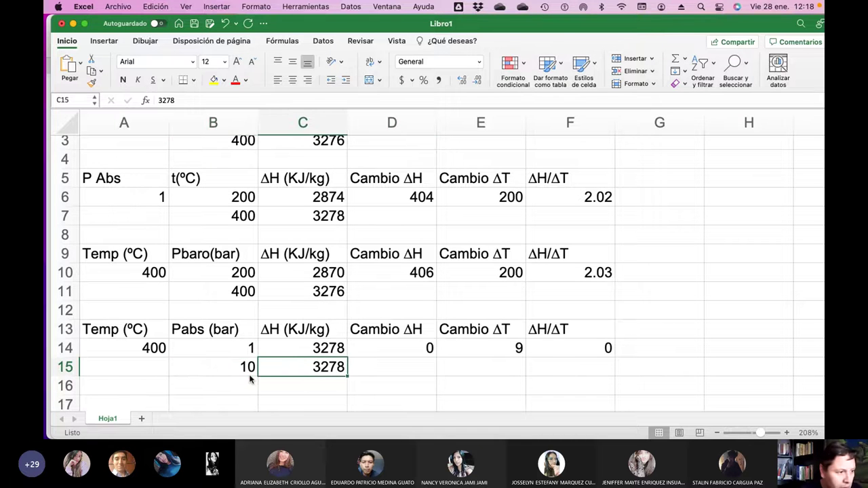
type("3263")
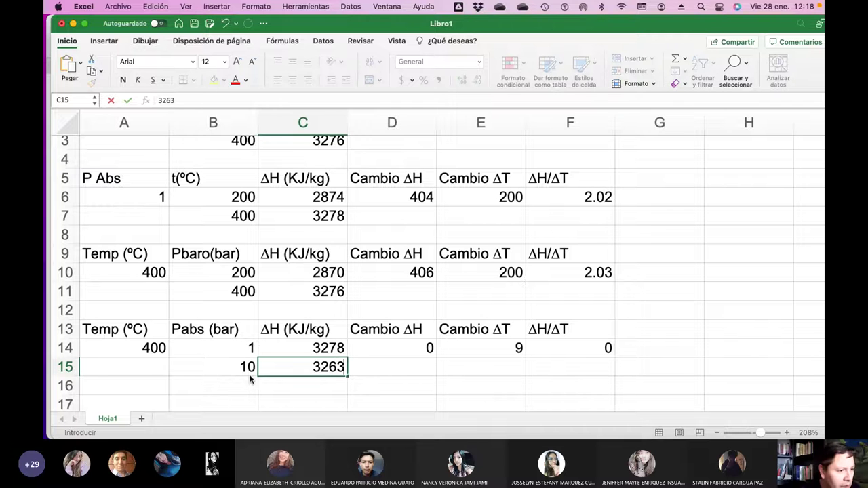
key("Return")
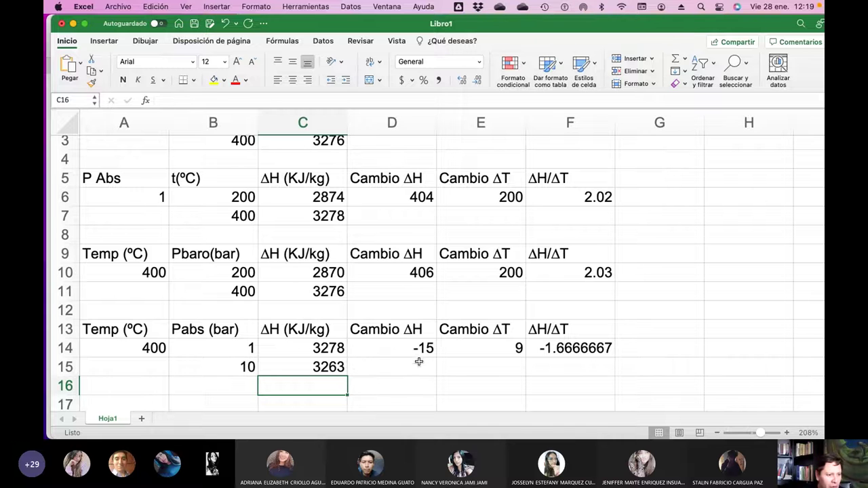
Change the header in E13 to "Cambio ΔP"
left_click(496, 329)
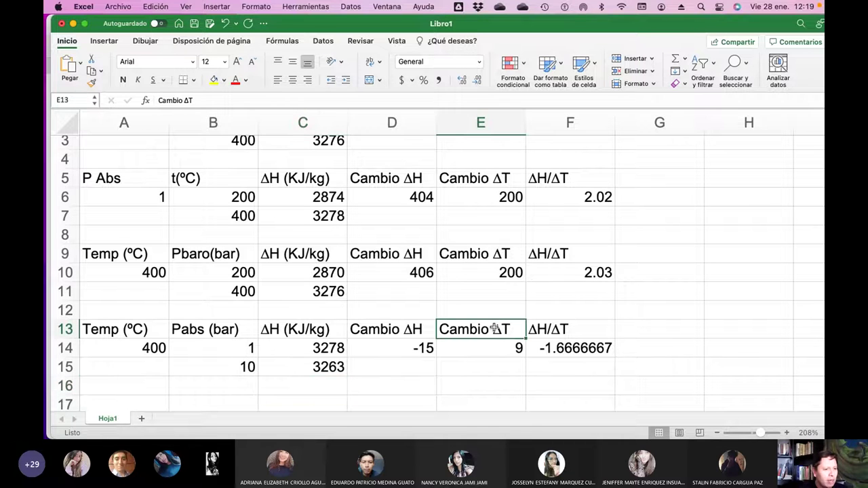
left_click(213, 100)
key("BackSpace")
type("P")
key("Return")
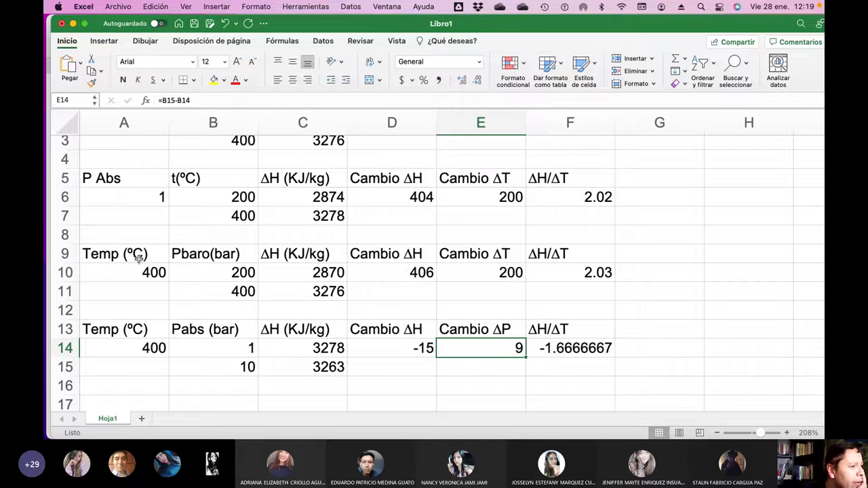
Enter gauge pressures of 10 in B10 and 1 in B11 of the Pbaro table
left_click(198, 273)
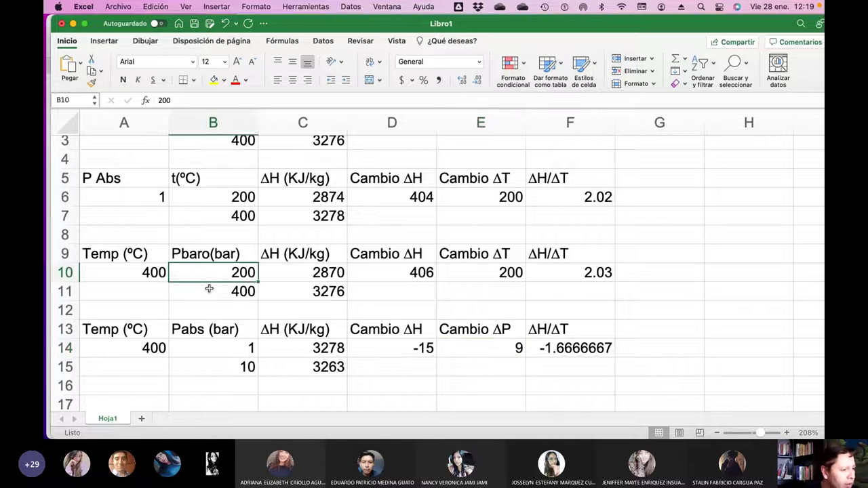
type("10")
key("Return")
type("1")
key("Return")
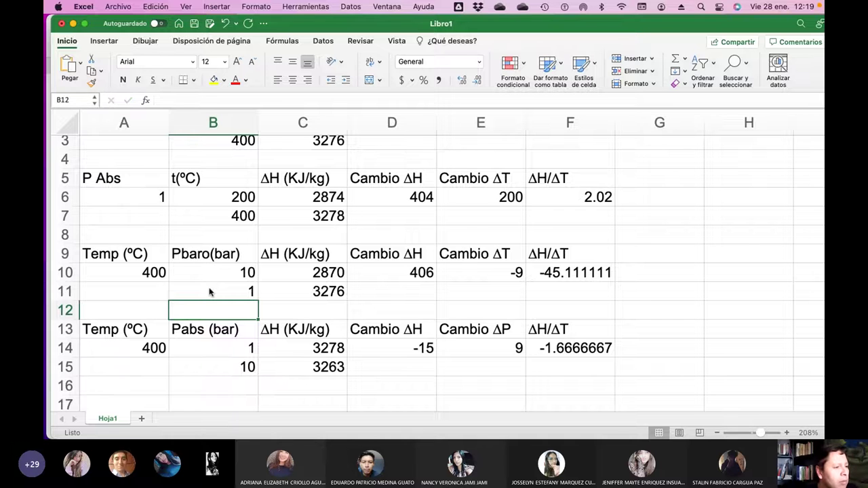
Switch to the steam calculator in Safari, set the pressure unit to bar gauge, and calculate superheated steam at 10 bar and 400 °C
key("super+Tab")
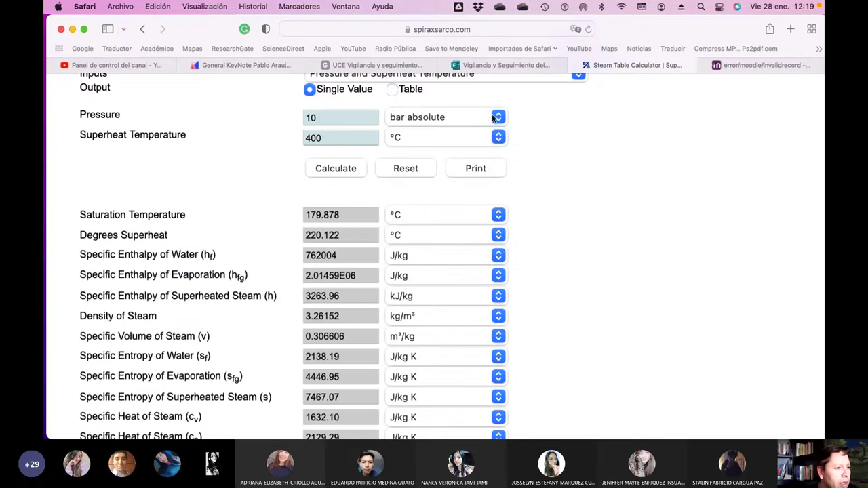
left_click(493, 118)
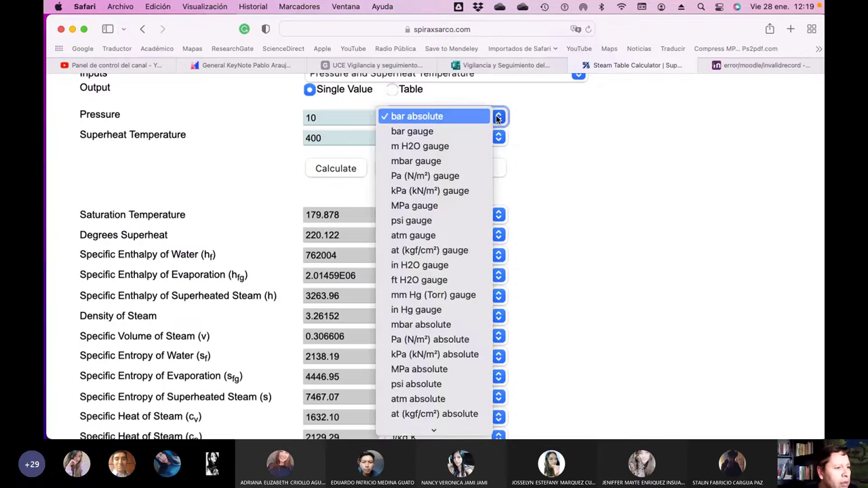
left_click(498, 129)
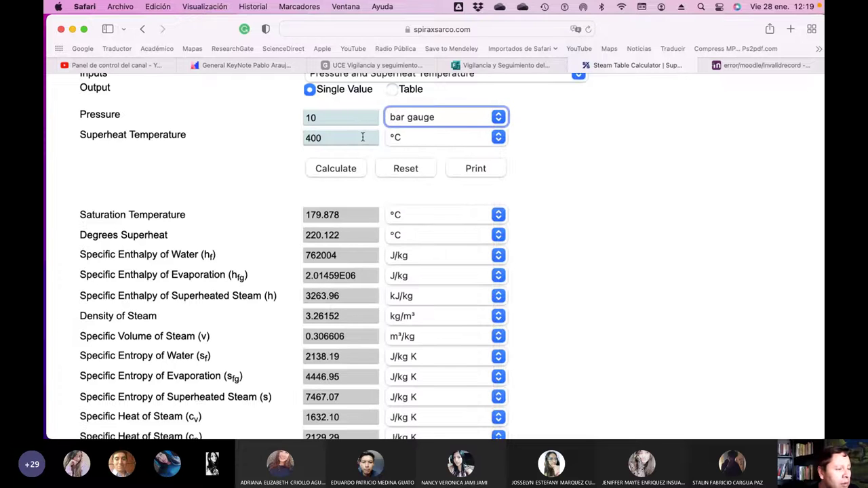
left_click(366, 169)
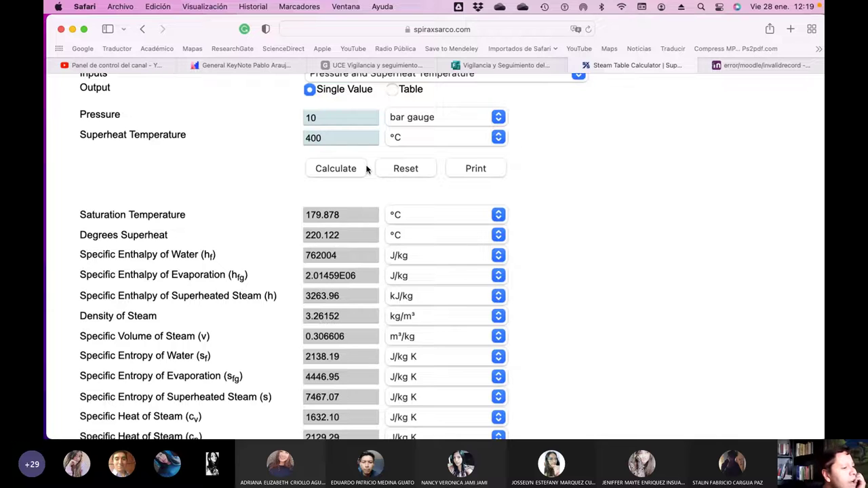
left_click(365, 169)
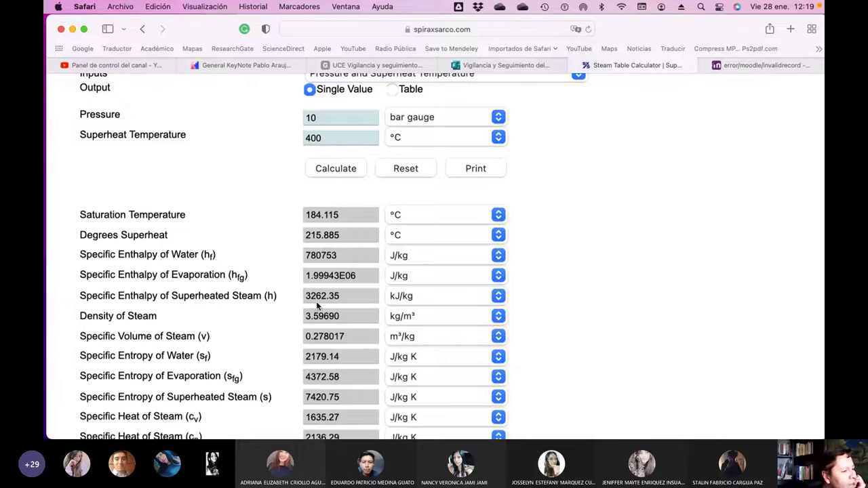
Return to Excel and enter an enthalpy of 3262 in C10
key("super+Tab")
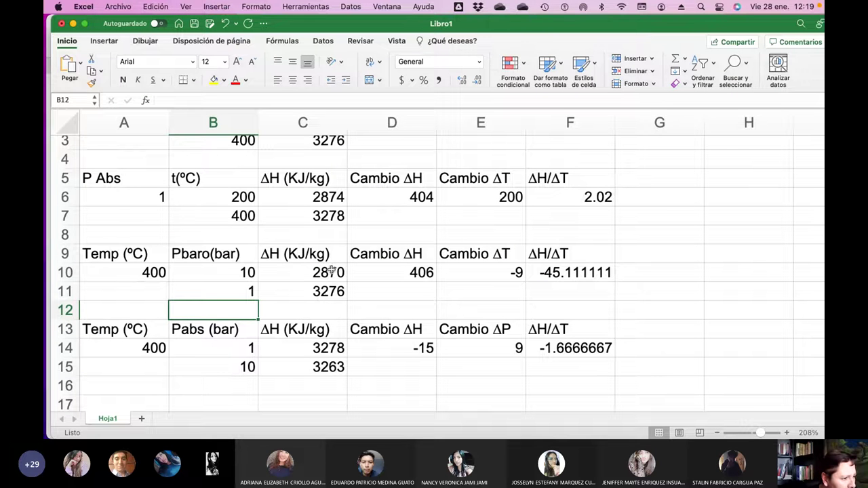
left_click(338, 273)
type("3262")
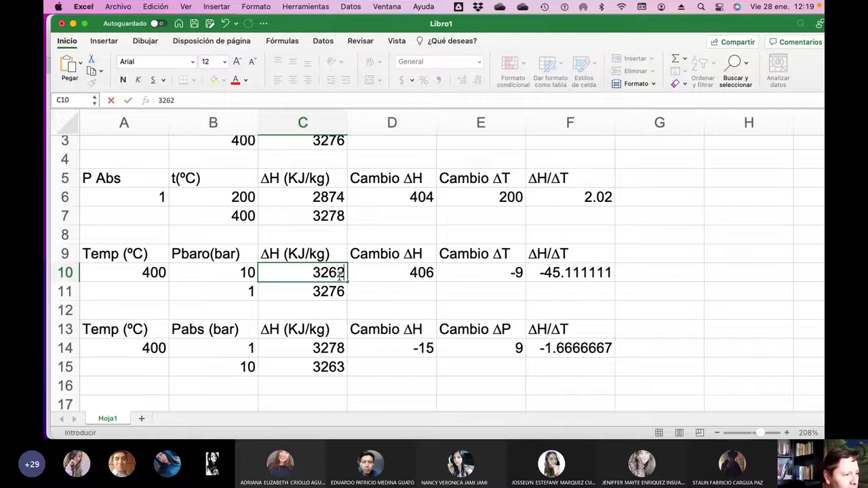
key("Return")
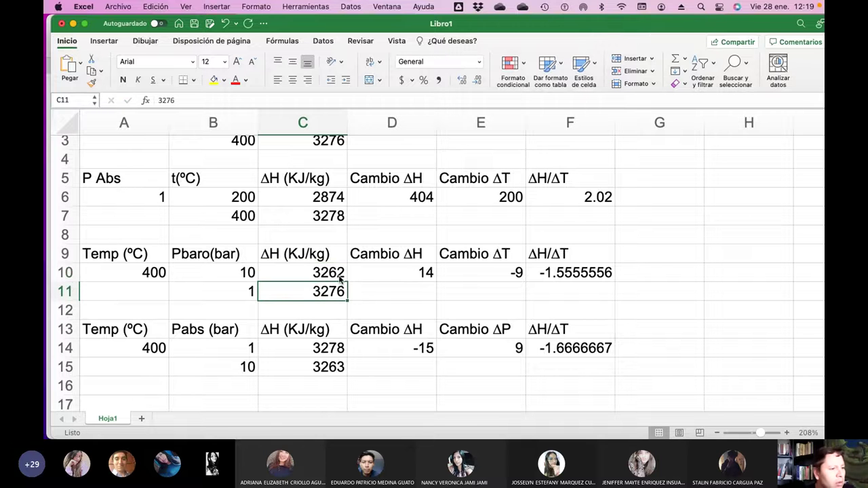
Recalculate the steam in Safari at 1 bar gauge and 400 °C, and enter an enthalpy of 3276 in C11 back in Excel
key("super+Tab")
left_click(332, 119)
left_click(339, 171)
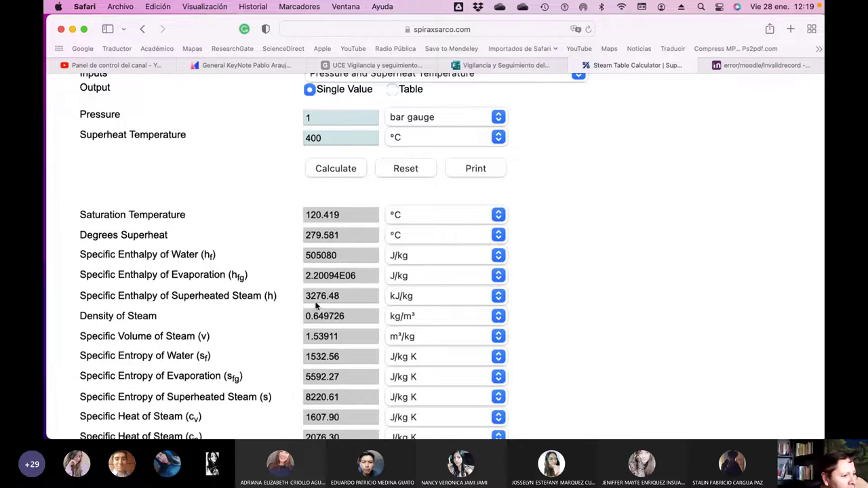
key("super+Tab")
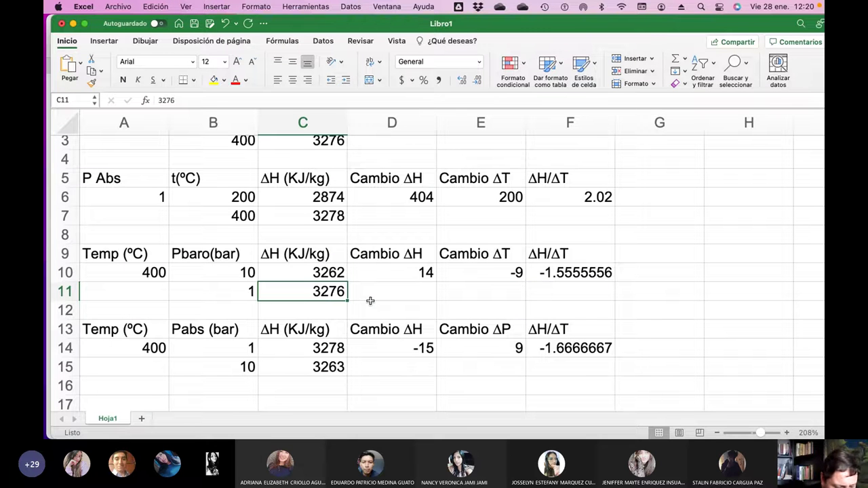
type("3276")
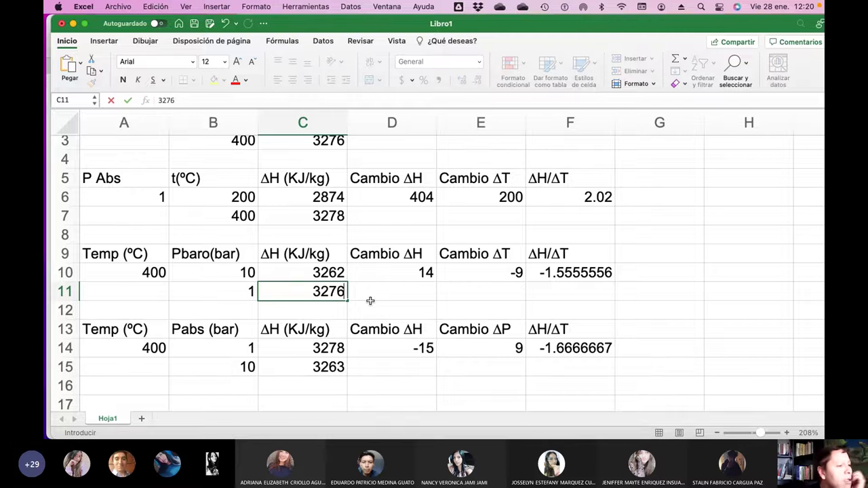
key("Return")
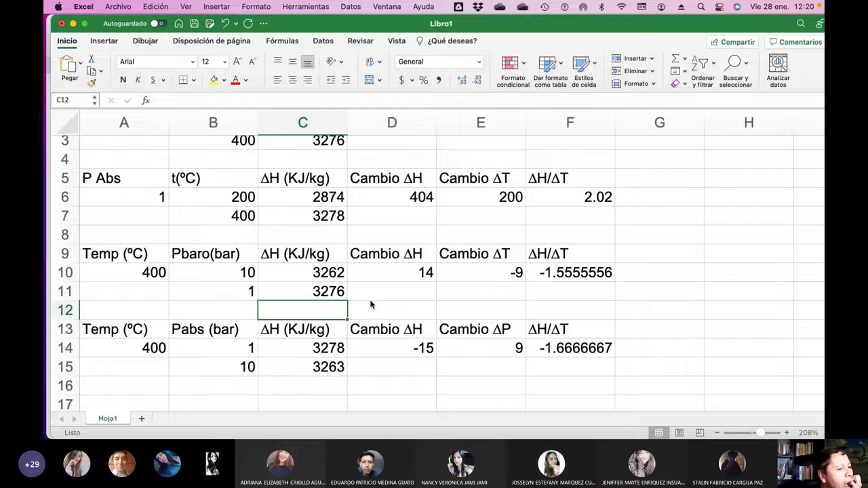
Change the header in E9 to "Cambio ΔP"
key("Right")
key("Right")
key("Up")
key("Up")
key("Up")
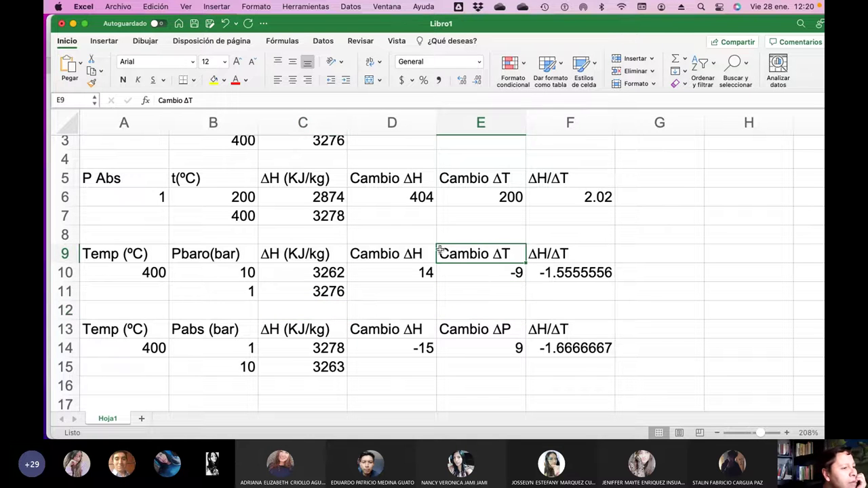
left_click(210, 100)
key("BackSpace")
type("P")
key("Return")
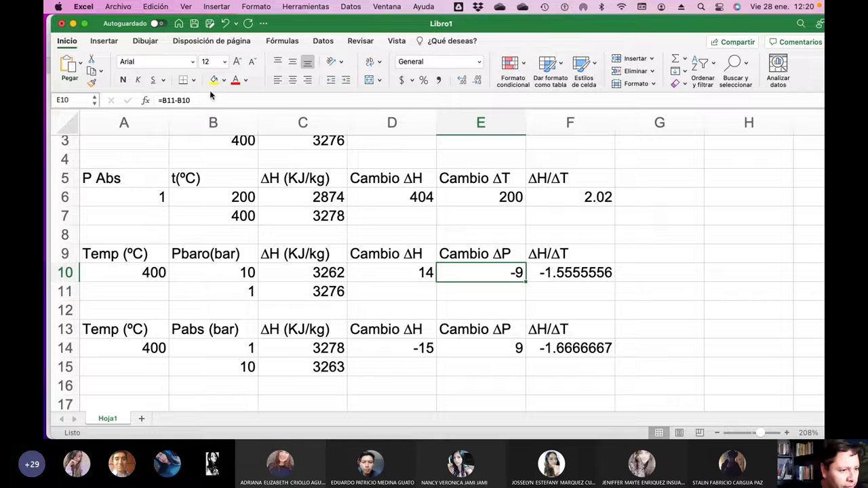
Change the ratio headers in F9 and F13 to "ΔH/ΔP"
left_click(546, 254)
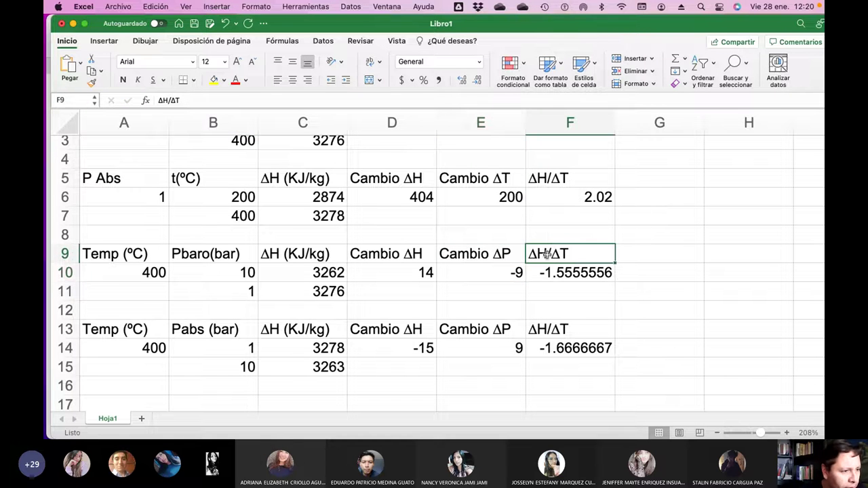
left_click(184, 99)
key("BackSpace")
type("P")
key("Return")
key("Down")
key("Down")
key("Down")
left_click(184, 99)
key("BackSpace")
type("P")
key("Return")
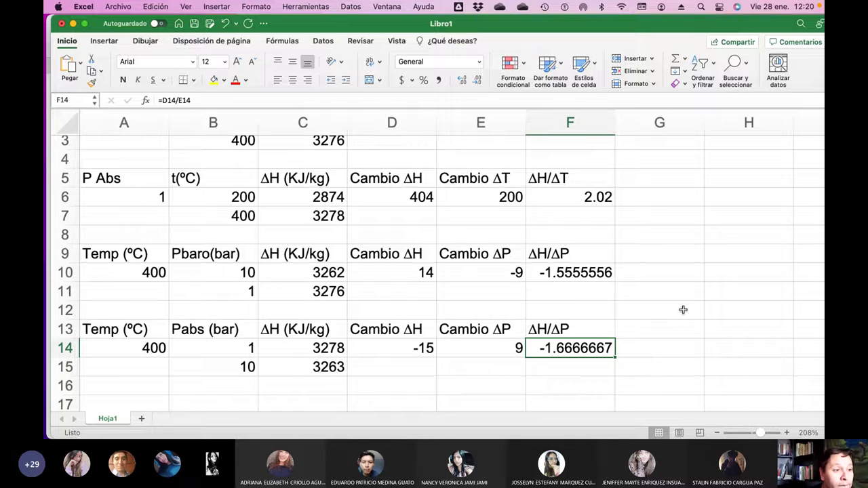
Compare the ΔH/ΔT ratios of the temperature tables with the ΔH/ΔP ratios of the pressure tables
scroll(681, 309, "up", 3)
scroll(633, 310, "left", 1)
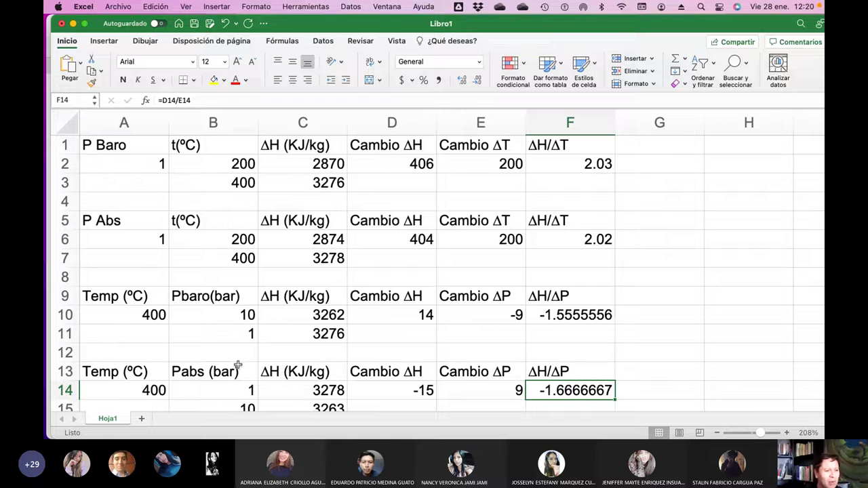
scroll(354, 370, "down", 1)
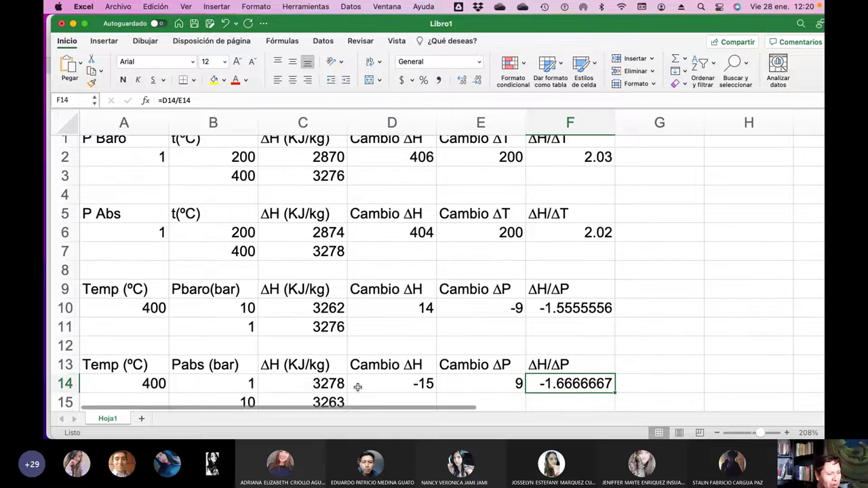
scroll(357, 386, "down", 1)
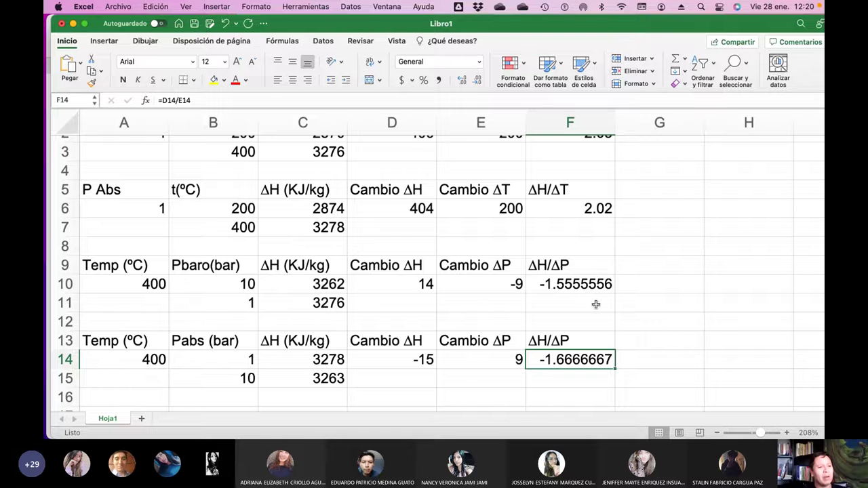
scroll(581, 287, "up", 2)
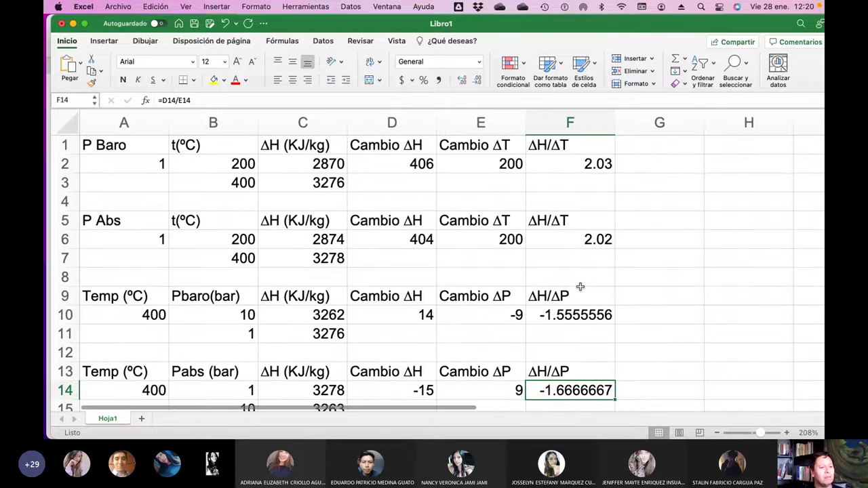
scroll(580, 287, "down", 2)
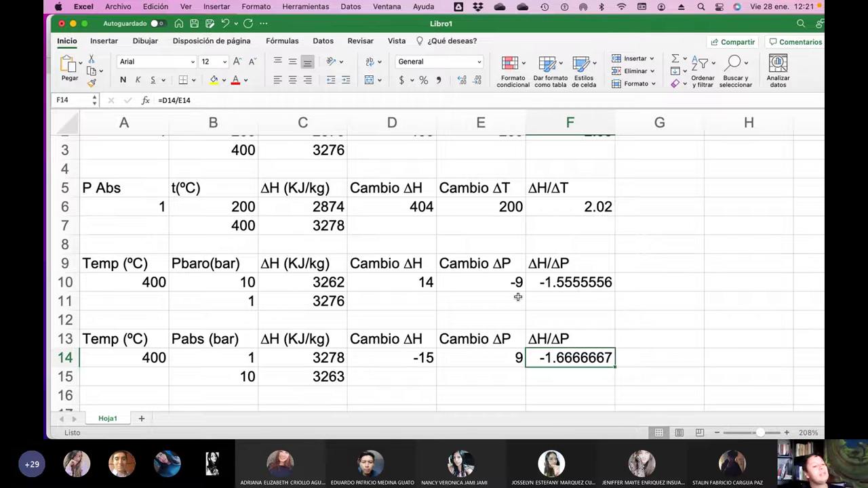
scroll(506, 295, "up", 2)
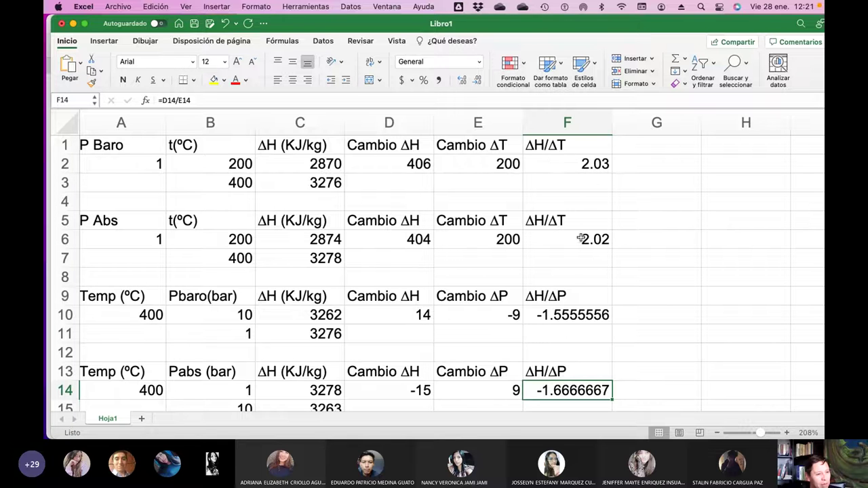
scroll(587, 313, "down", 2)
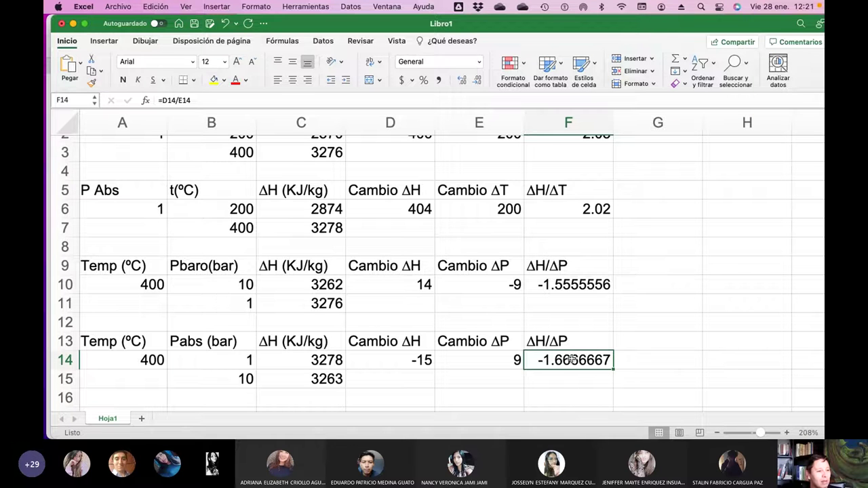
scroll(573, 360, "up", 2)
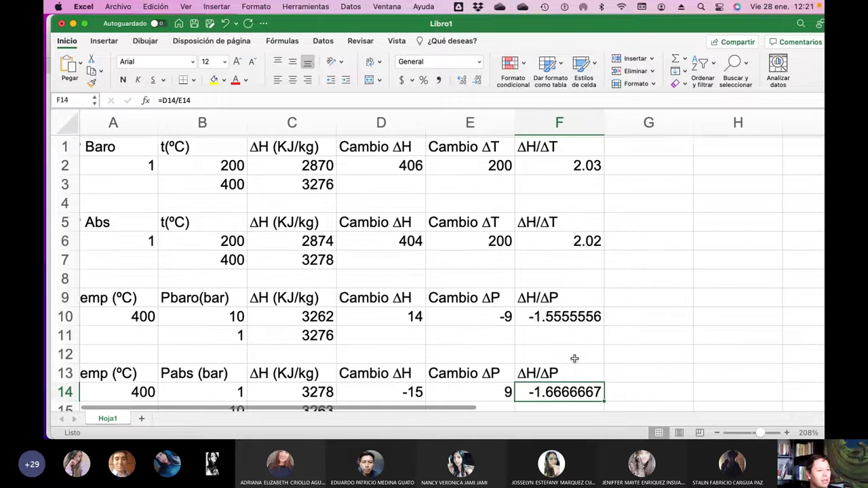
scroll(575, 359, "down", 3)
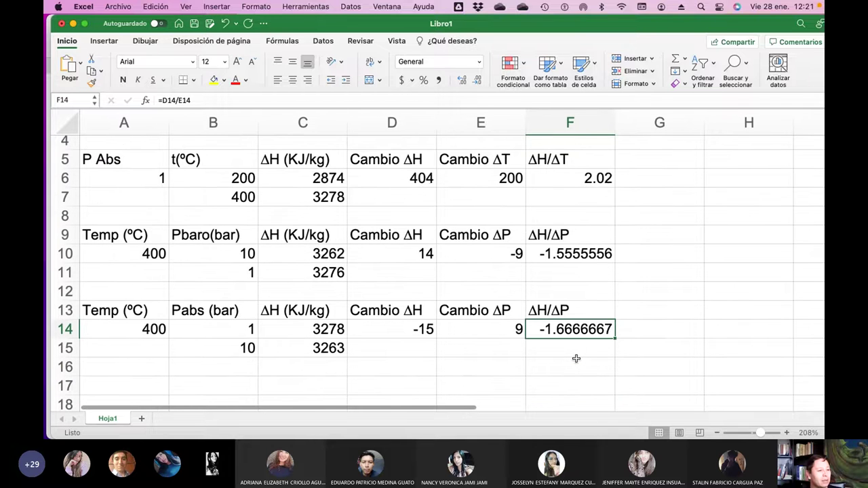
scroll(576, 359, "down", 1)
scroll(576, 360, "up", 1)
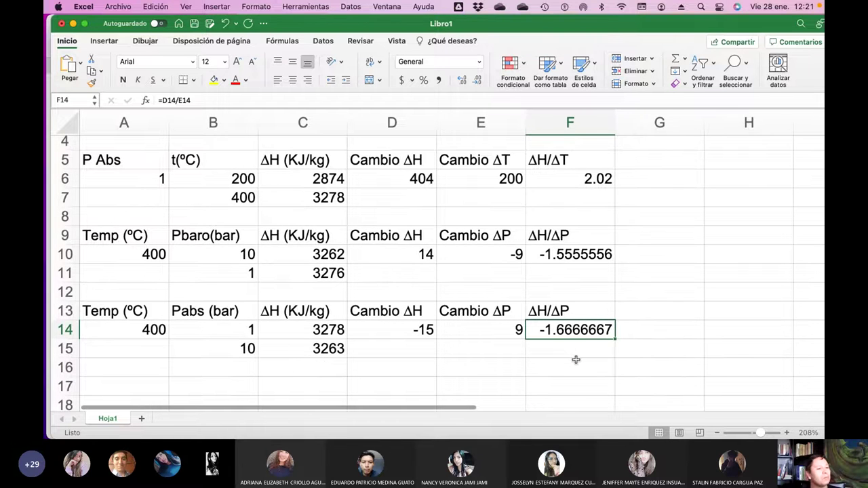
scroll(575, 359, "up", 3)
scroll(575, 360, "down", 5)
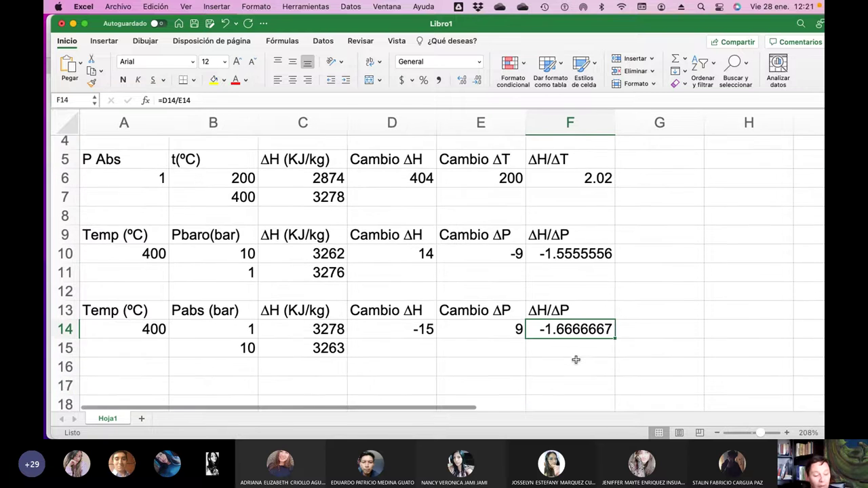
Switch to the PowerPoint slide show and advance from "Trabajo autónomo" to the "Diagramas de Entalpía" slide
key("super+Tab")
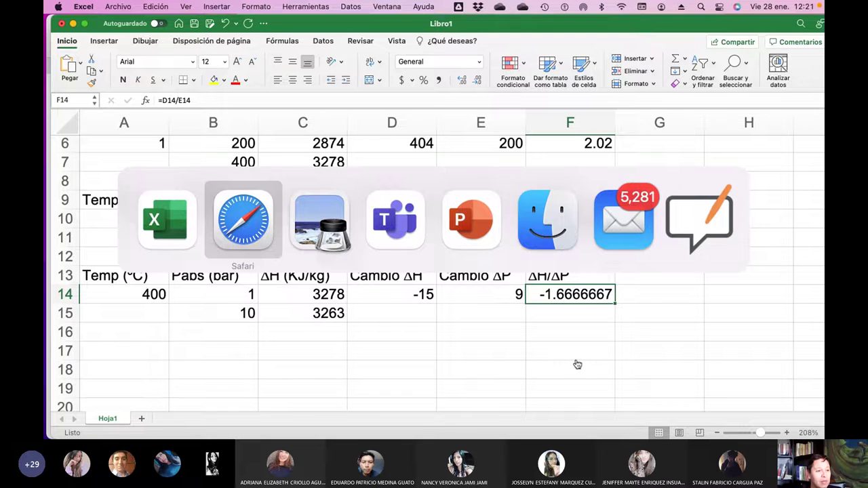
key("super+Tab")
key("super+Tab")
key("super+Tab")
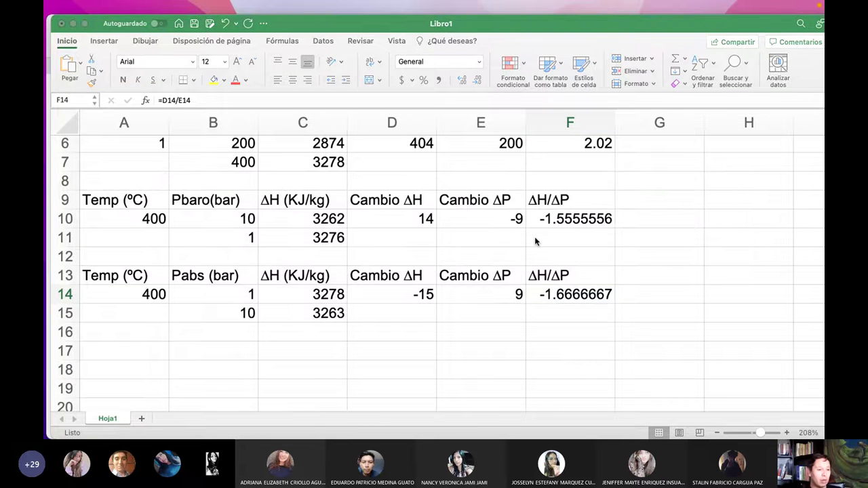
key("super+Tab")
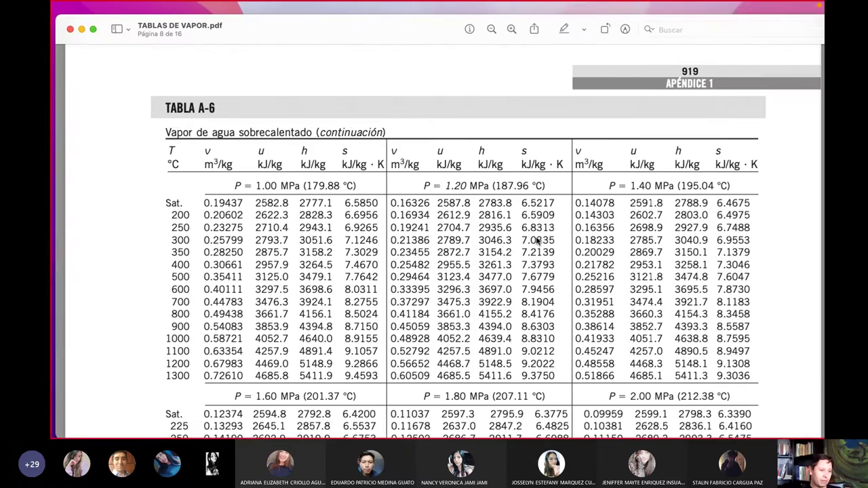
key("super+Tab")
key("super+Tab")
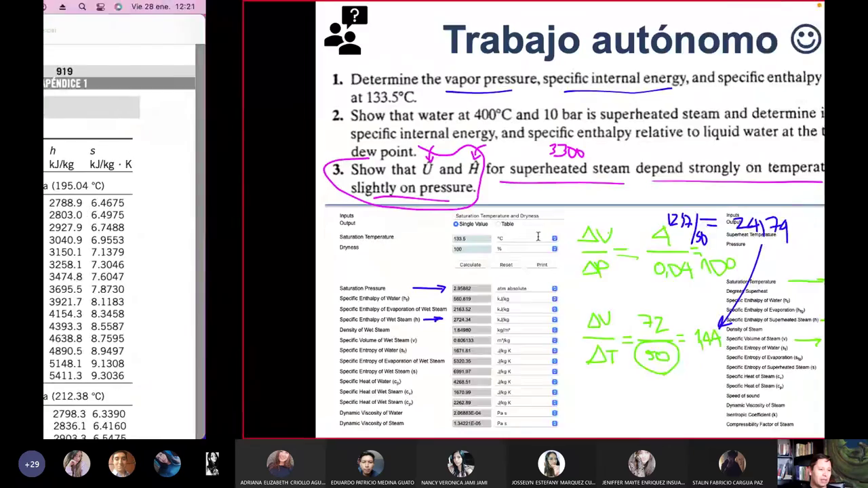
mouse_move(199, 430)
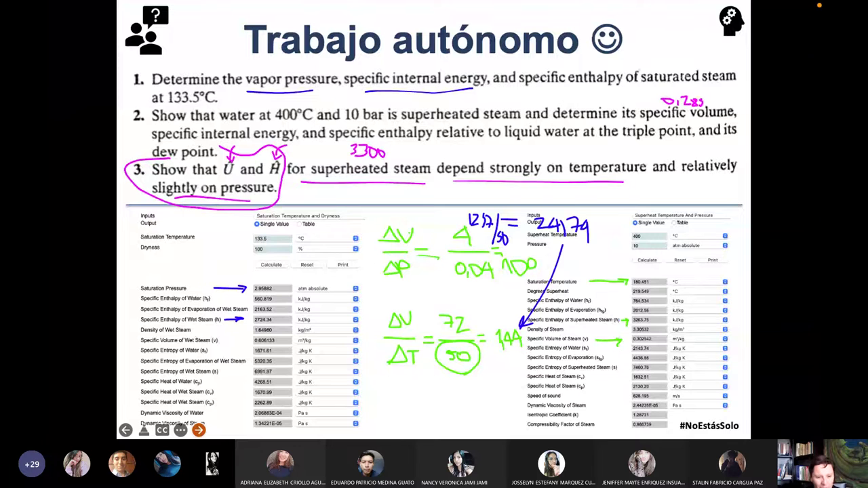
left_click(199, 430)
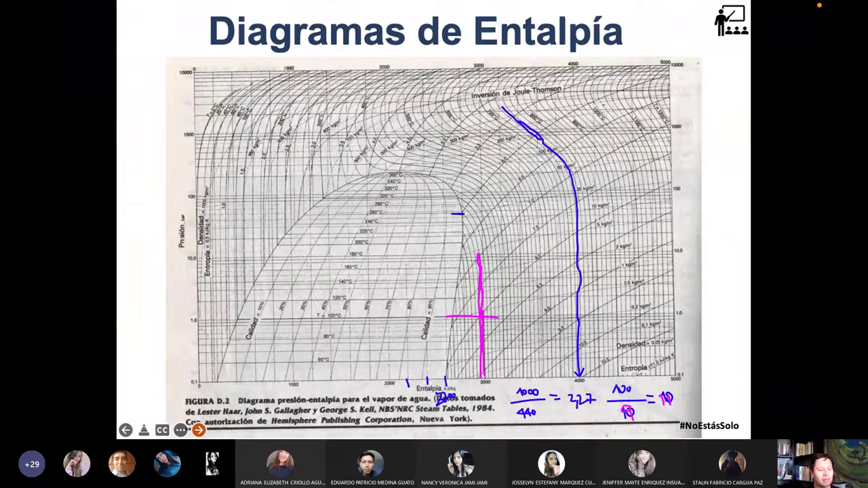